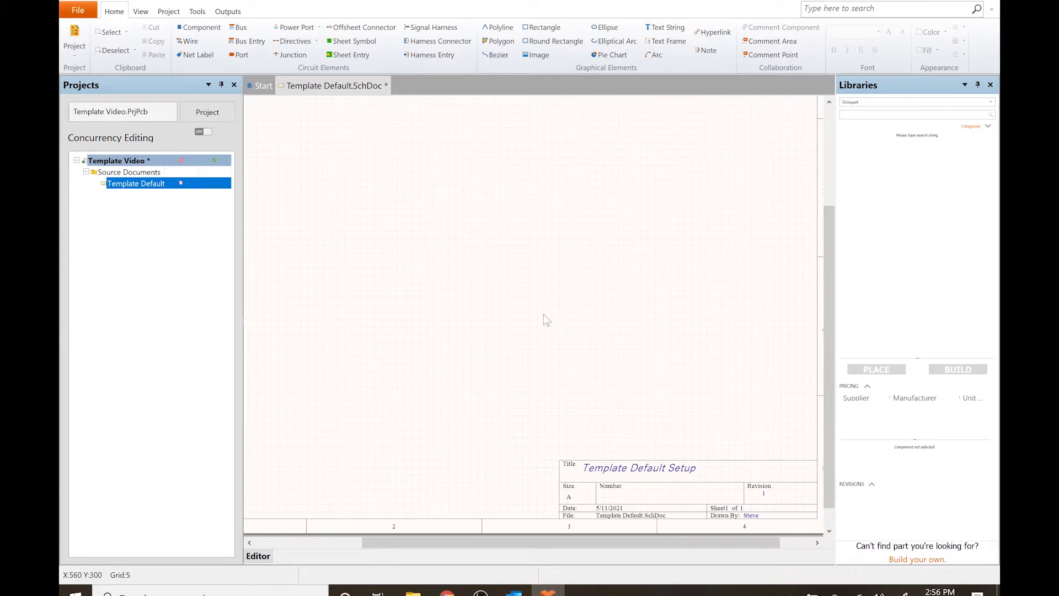
# Step: Apply the A4 general template to just this schematic document without updating any parameters
pyautogui.click(197, 13)
pyautogui.click(168, 12)
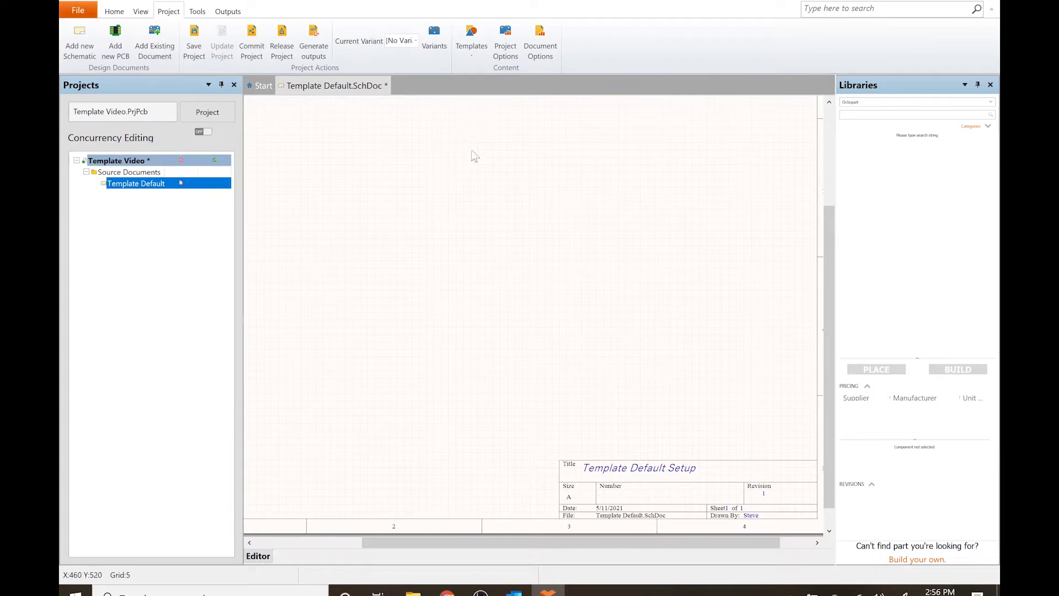
pyautogui.click(472, 52)
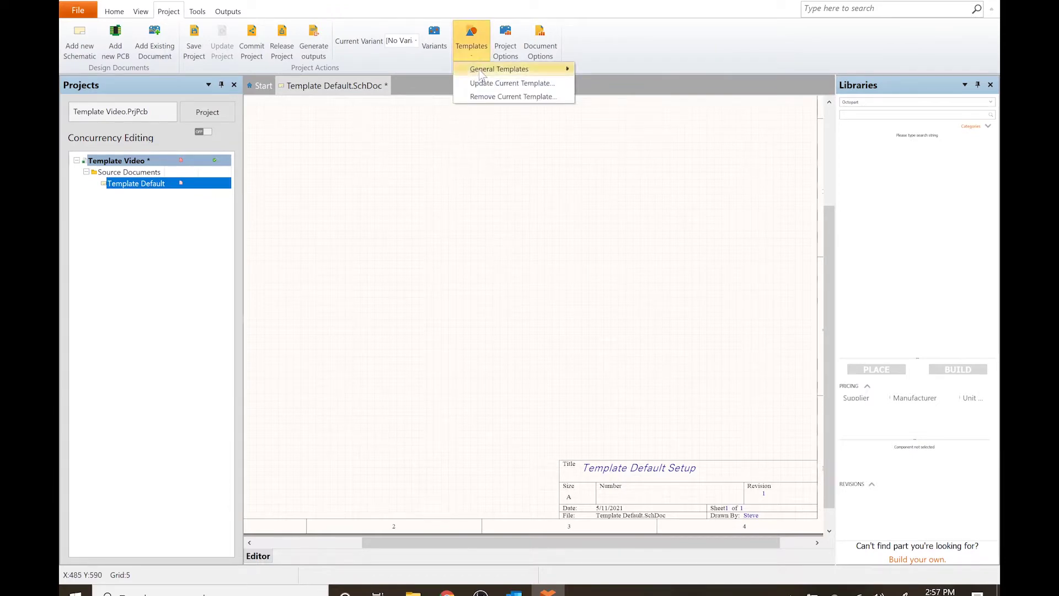
pyautogui.moveTo(480, 73)
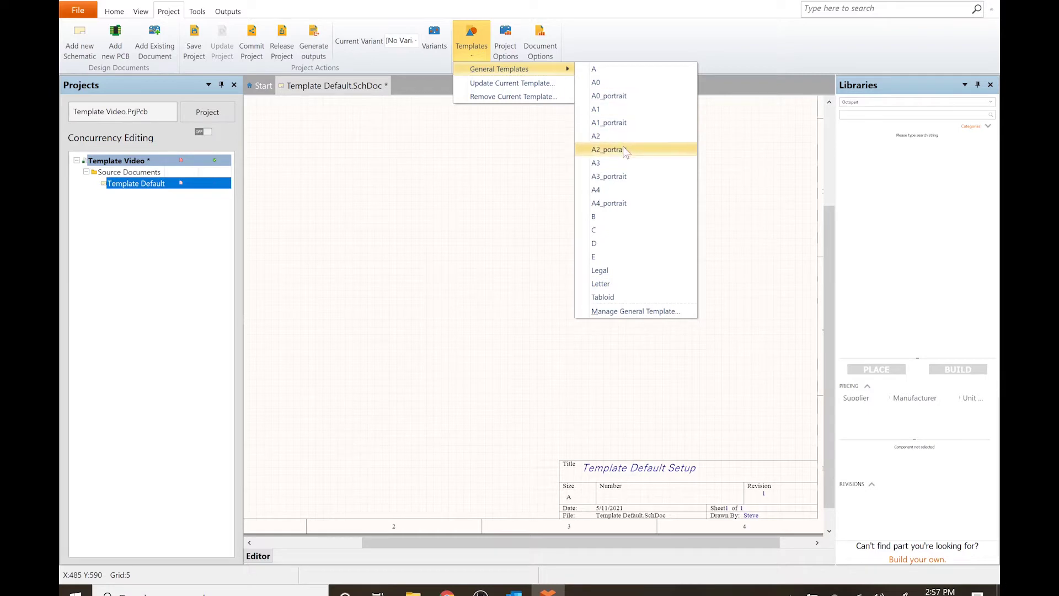
pyautogui.click(600, 190)
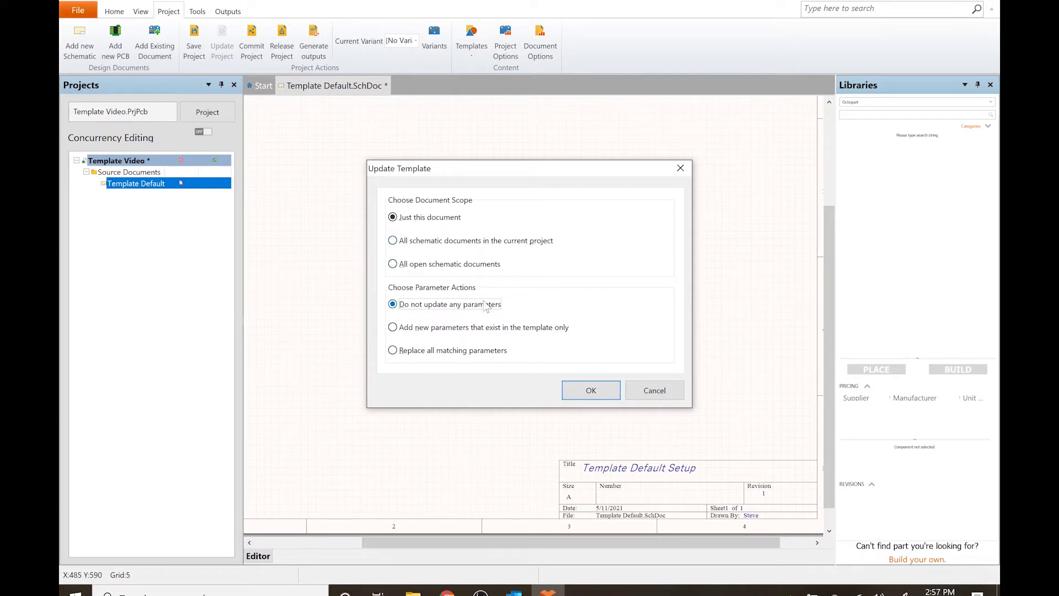
pyautogui.click(594, 393)
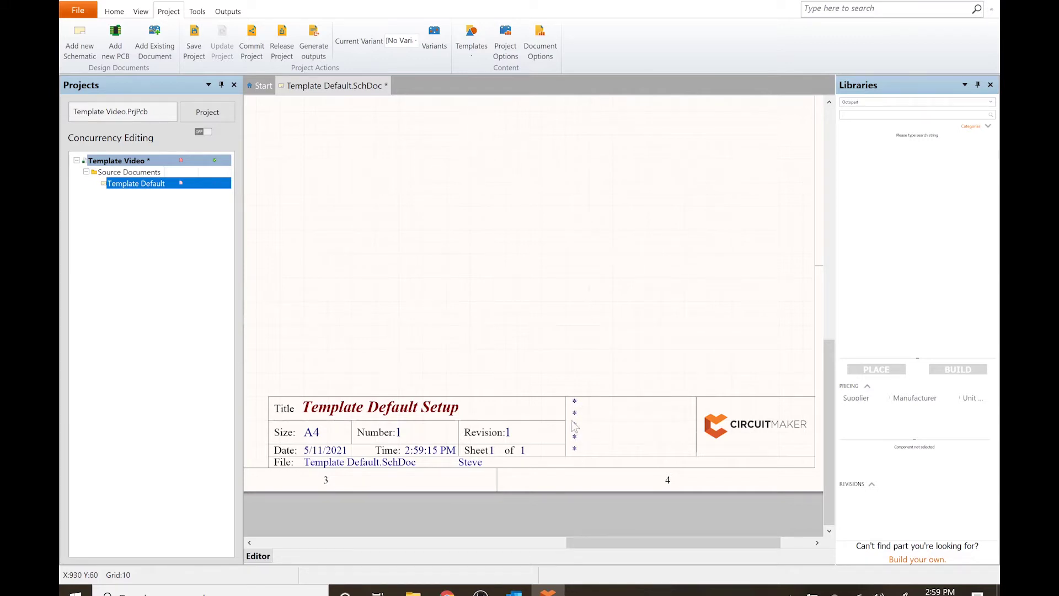
# Step: Set the document parameters Address1, Address2, Address3 and Address4 to 1, 2, 3 and 4
pyautogui.click(539, 44)
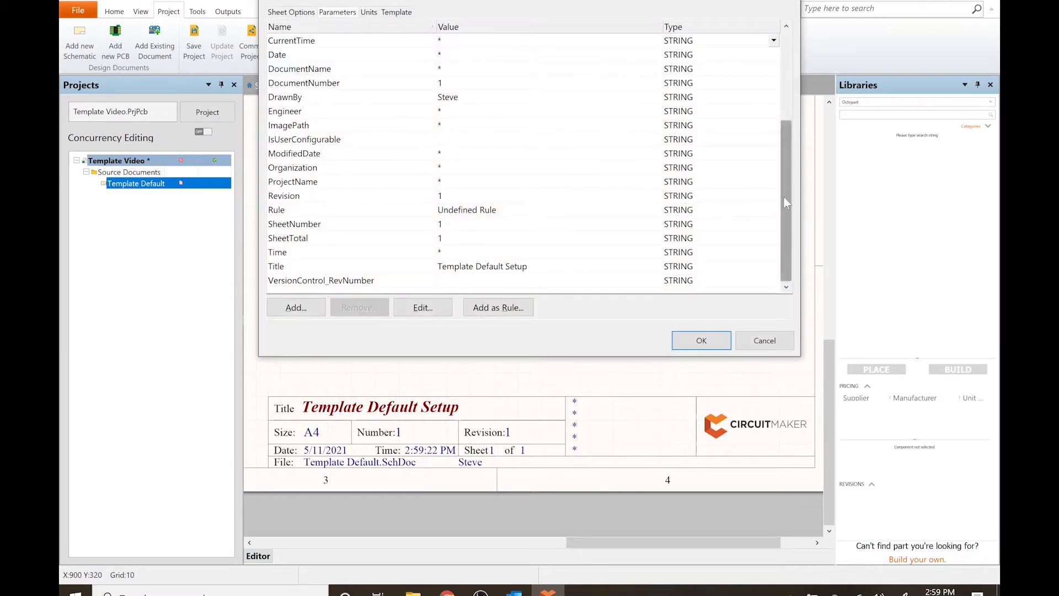
pyautogui.moveTo(786, 179); pyautogui.dragTo(793, 91)
pyautogui.doubleClick(463, 43)
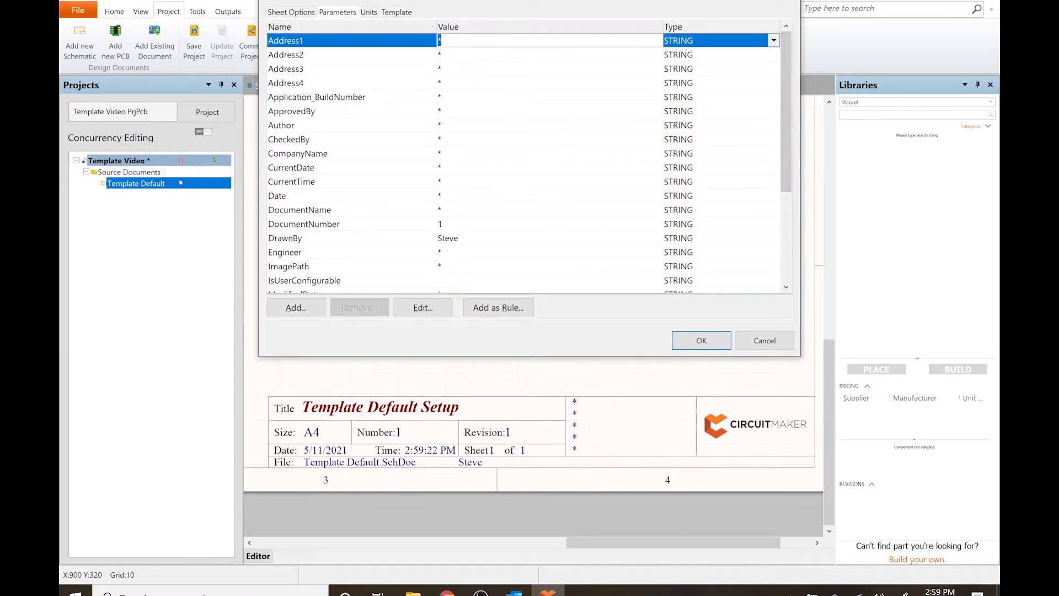
pyautogui.doubleClick(456, 54)
pyautogui.write('2')
pyautogui.doubleClick(450, 68)
pyautogui.write('3')
pyautogui.doubleClick(450, 84)
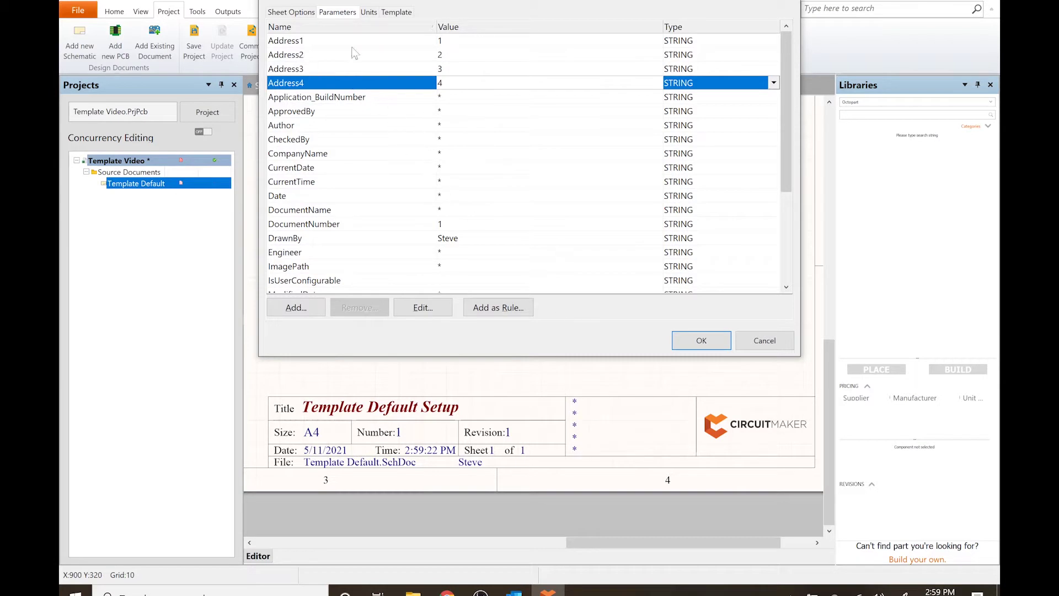
pyautogui.click(700, 341)
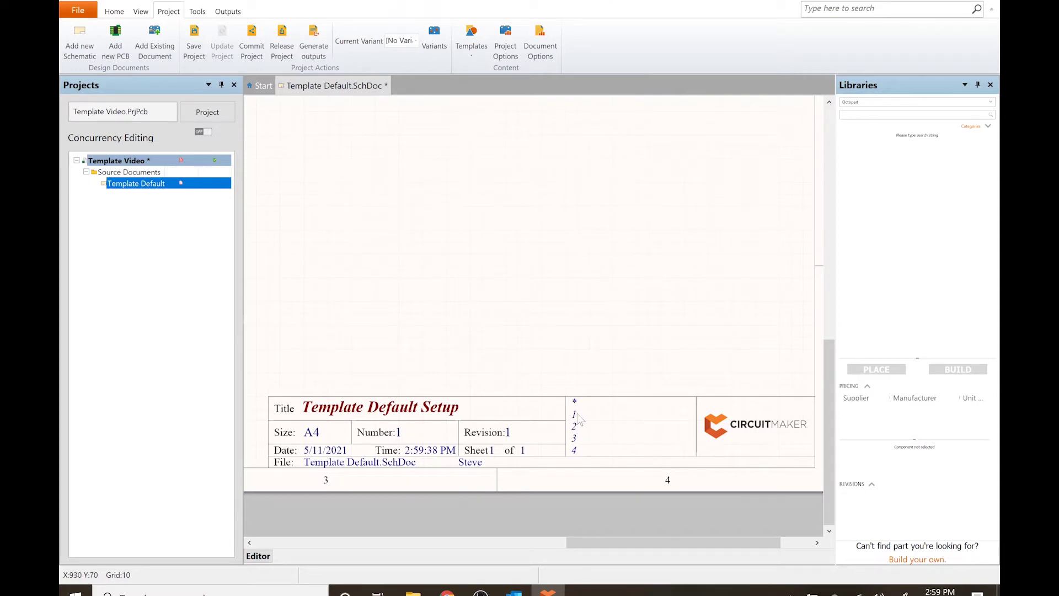
# Step: Check the document parameters, including Author, for the one feeding the first line above the address lines in the title block
pyautogui.click(543, 50)
pyautogui.scroll(4, 417, 154)
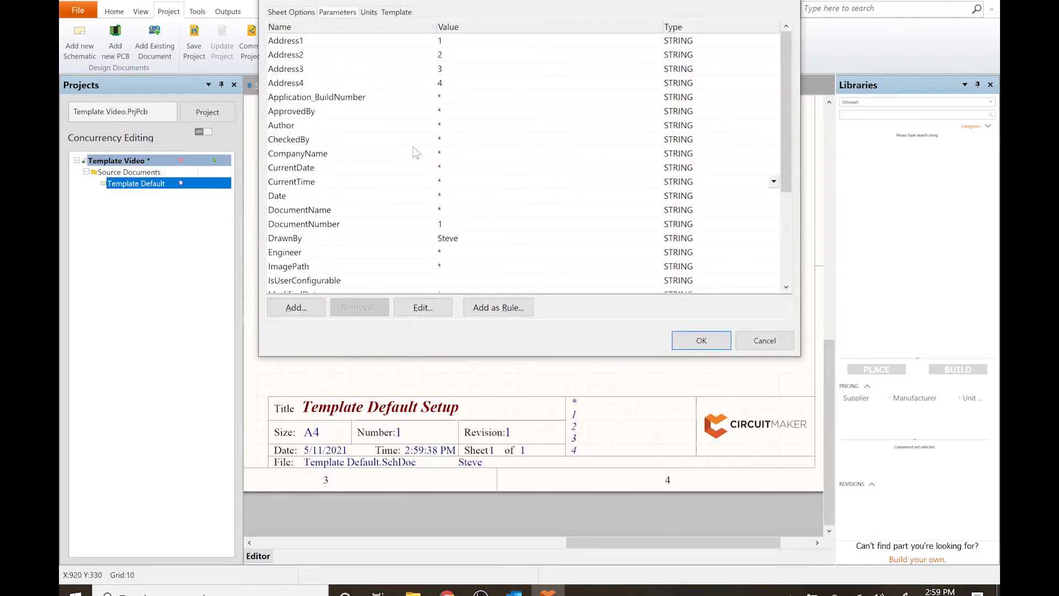
pyautogui.click(442, 128)
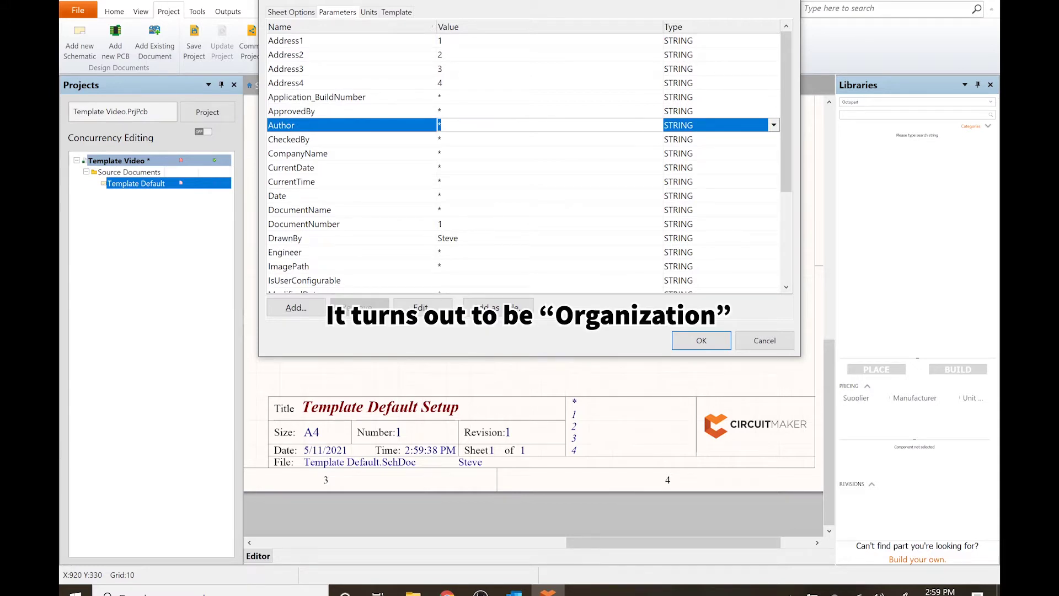
pyautogui.click(694, 341)
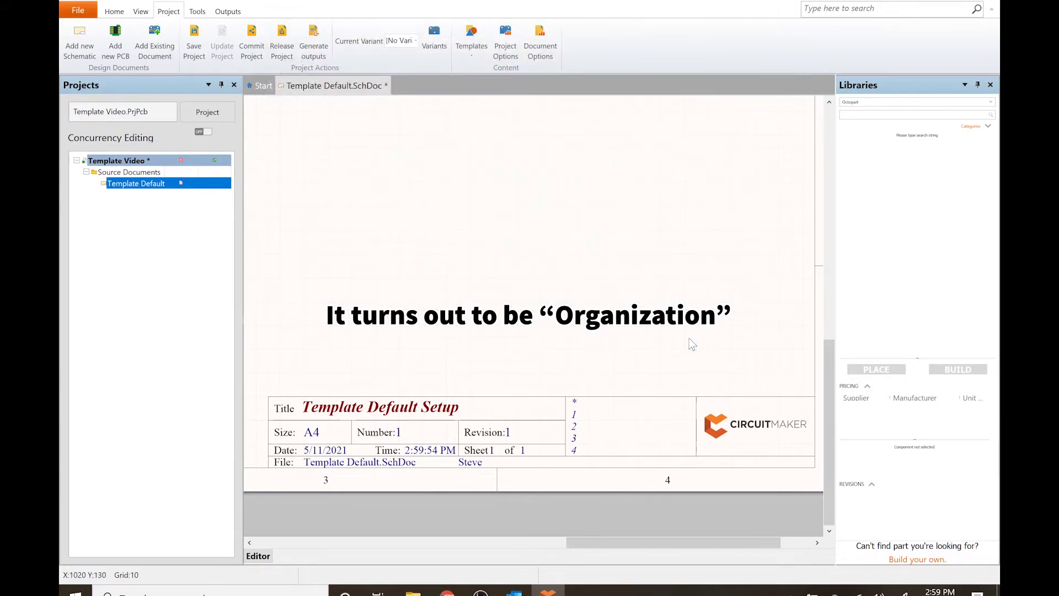
pyautogui.click(543, 49)
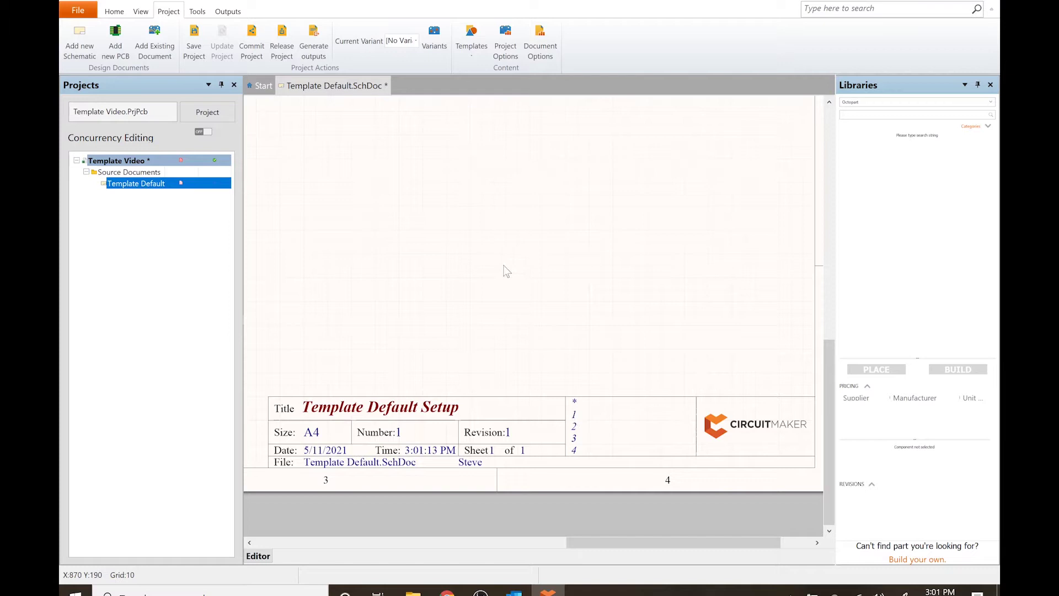
pyautogui.keyDown('ctrl'); pyautogui.scroll(-5, 506, 271); pyautogui.keyUp('ctrl')
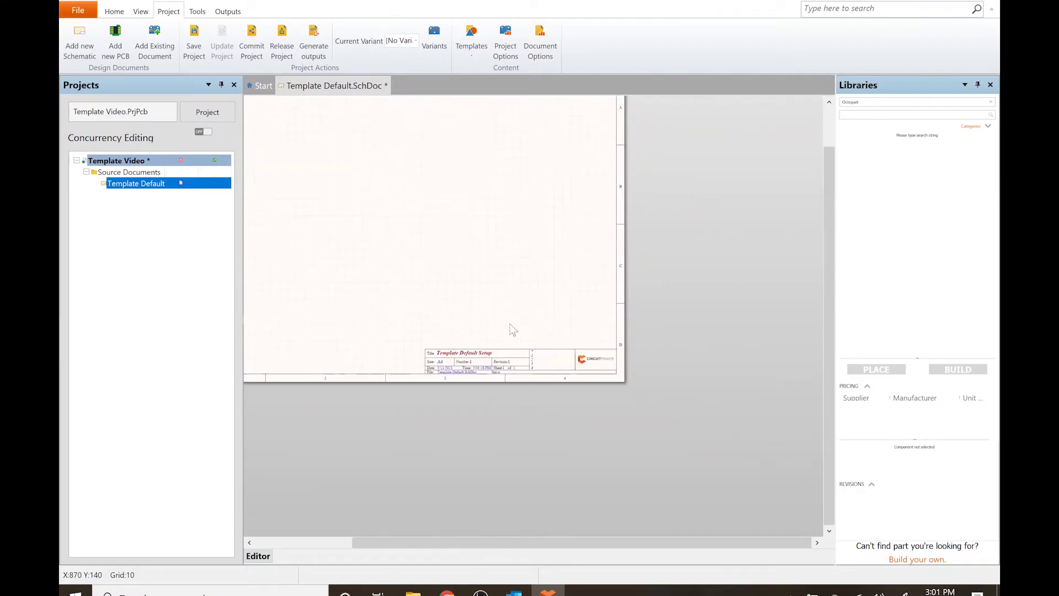
pyautogui.keyDown('shift'); pyautogui.hscroll(-3, 513, 330); pyautogui.keyUp('shift')
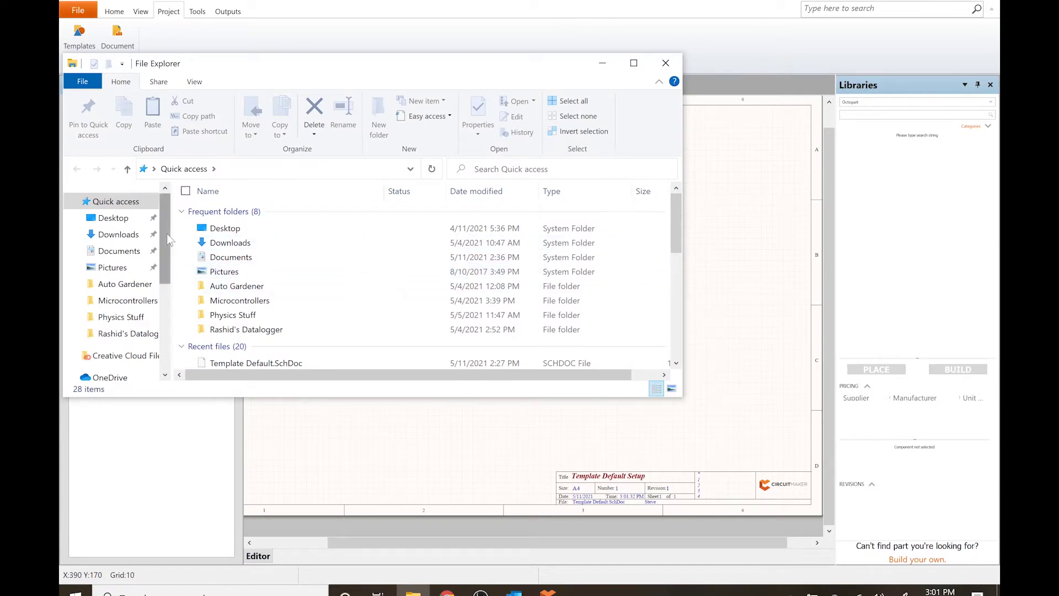
# Step: In File Explorer, open the folder C:\Users\Public\Public Documents\Altium\CM\Templates
pyautogui.moveTo(167, 234); pyautogui.dragTo(172, 337)
pyautogui.click(124, 328)
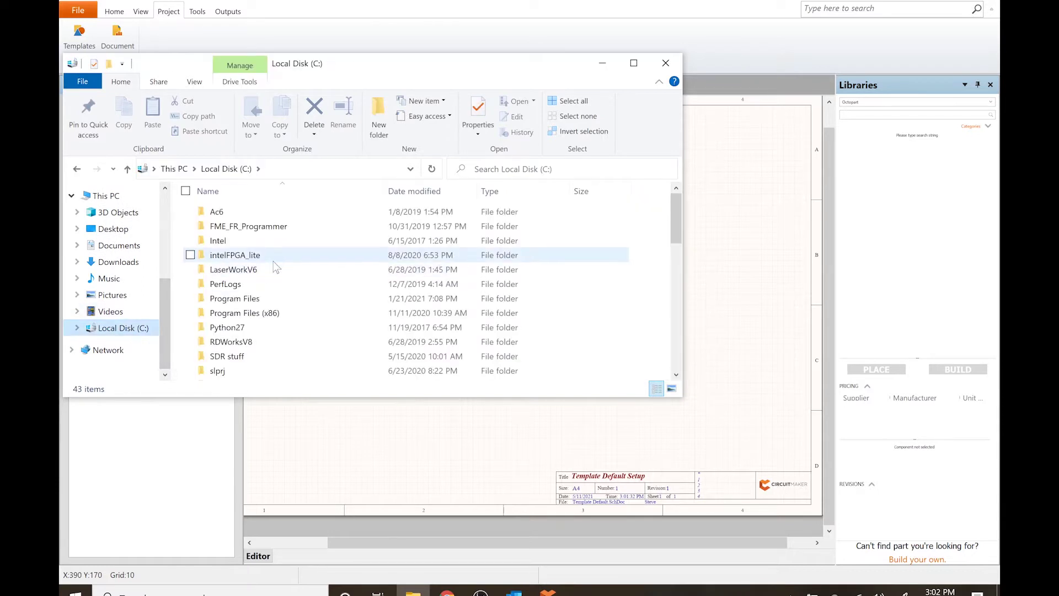
pyautogui.scroll(-3, 276, 272)
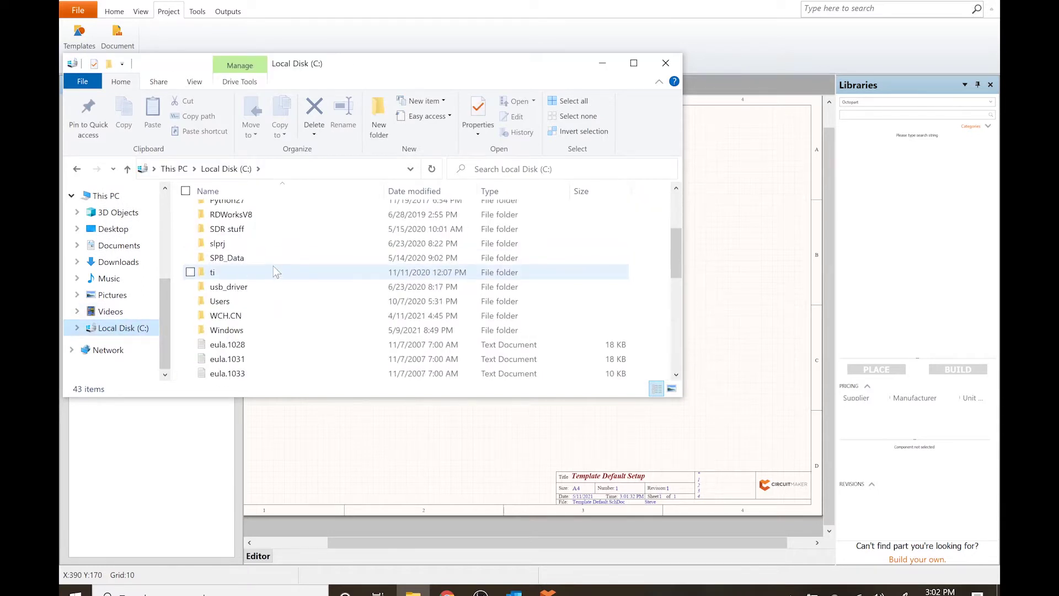
pyautogui.doubleClick(259, 300)
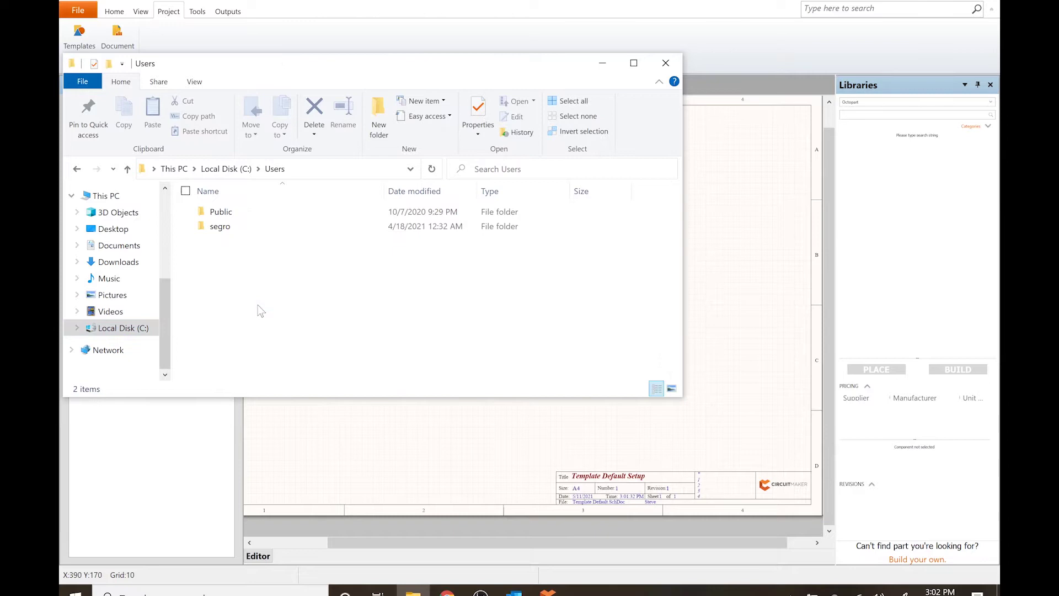
pyautogui.doubleClick(231, 213)
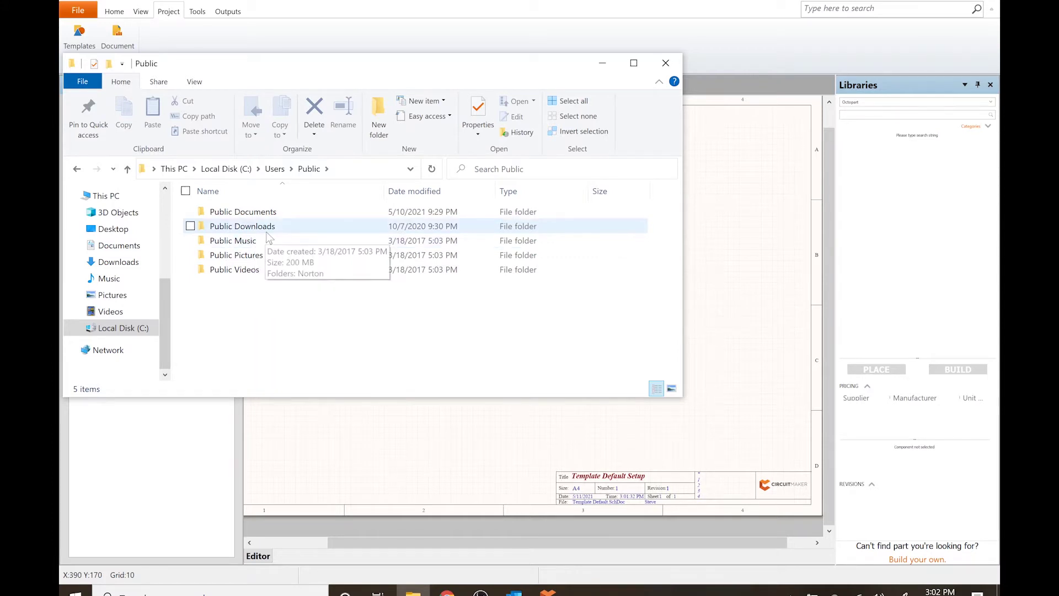
pyautogui.doubleClick(256, 215)
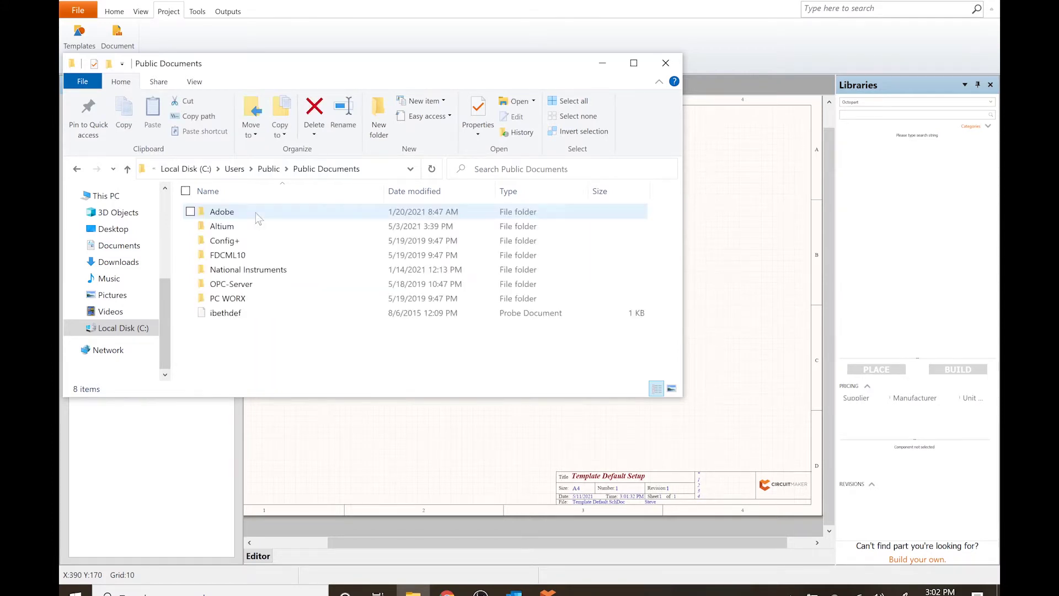
pyautogui.doubleClick(240, 213)
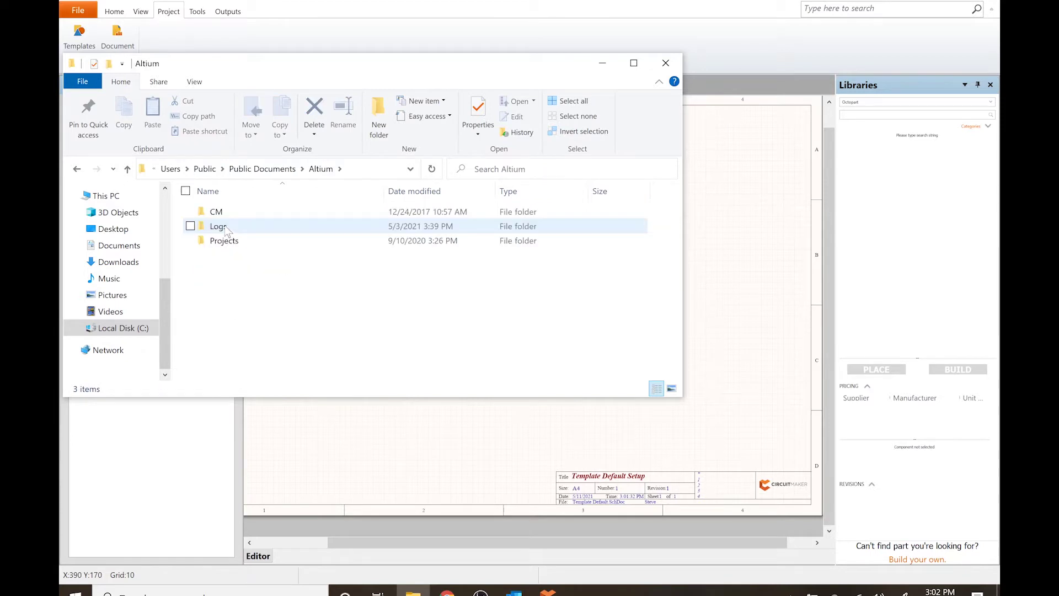
pyautogui.doubleClick(216, 213)
pyautogui.doubleClick(227, 228)
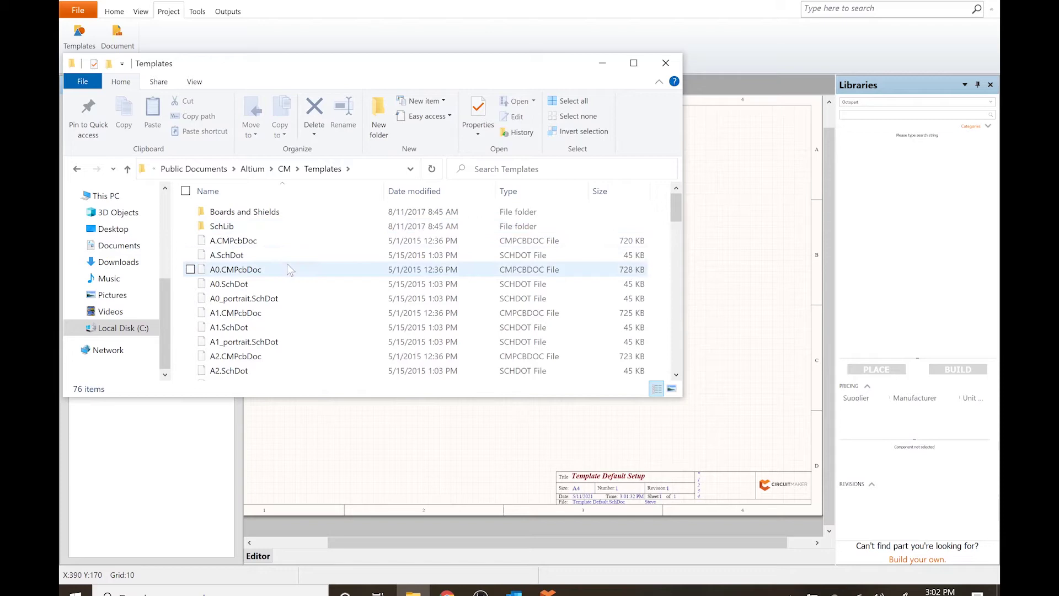
# Step: Duplicate the A4.SchDot template file within the Templates folder
pyautogui.scroll(-3, 296, 269)
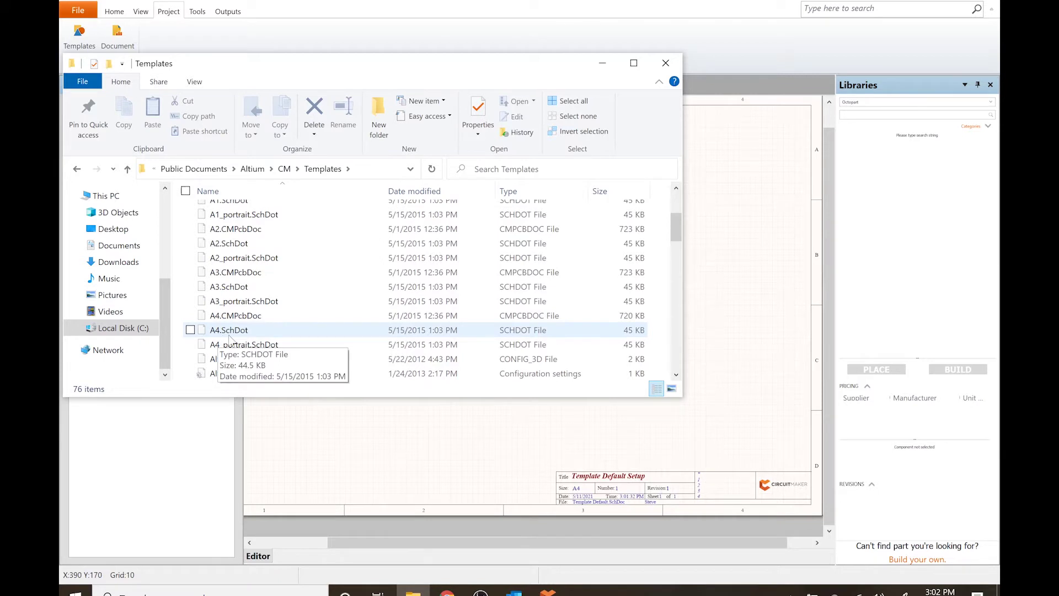
pyautogui.rightClick(245, 333)
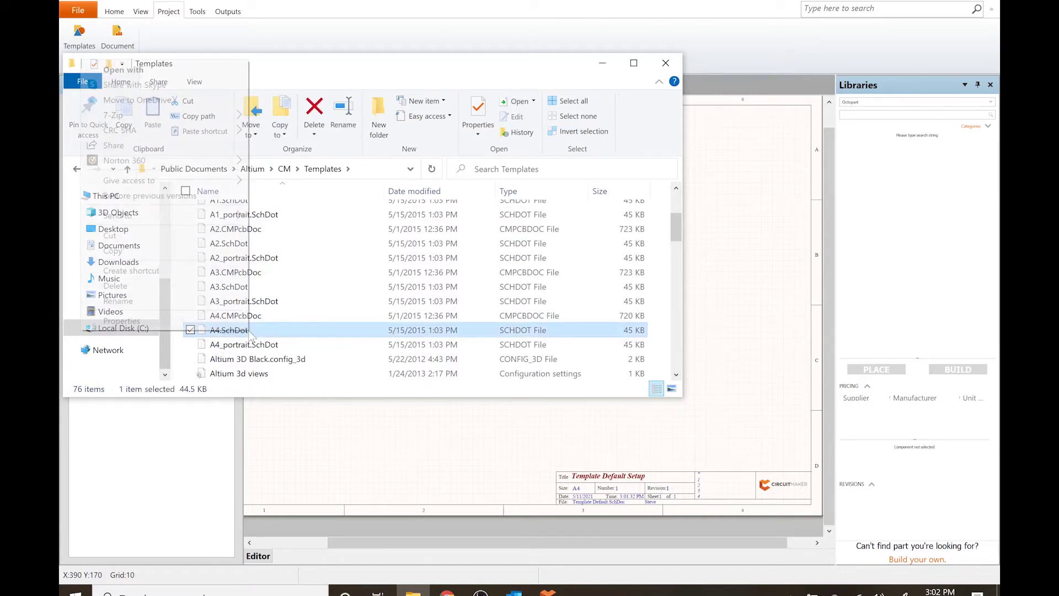
pyautogui.click(203, 250)
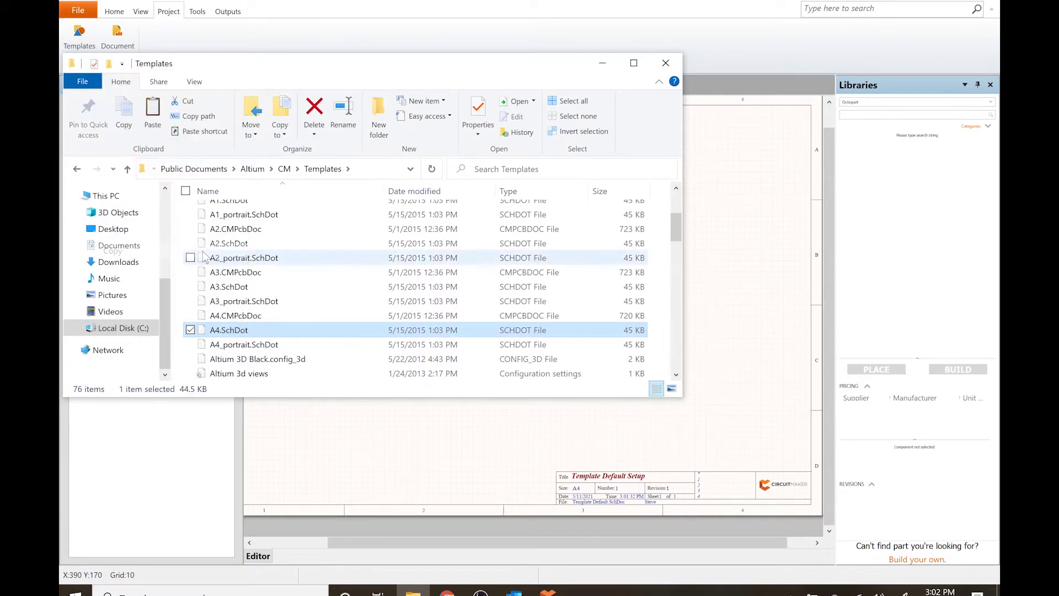
pyautogui.rightClick(349, 349)
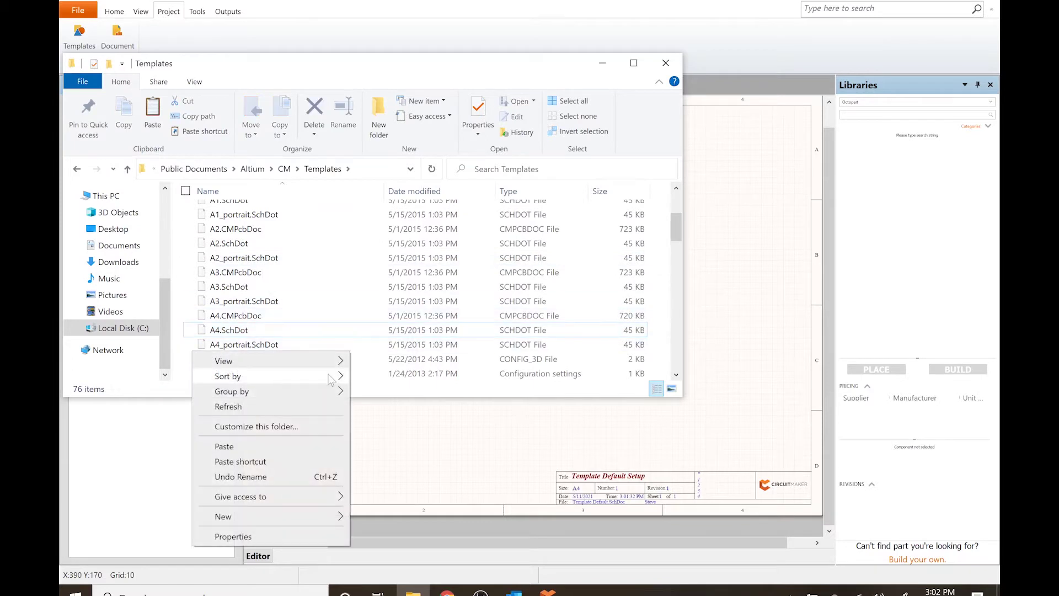
pyautogui.click(309, 446)
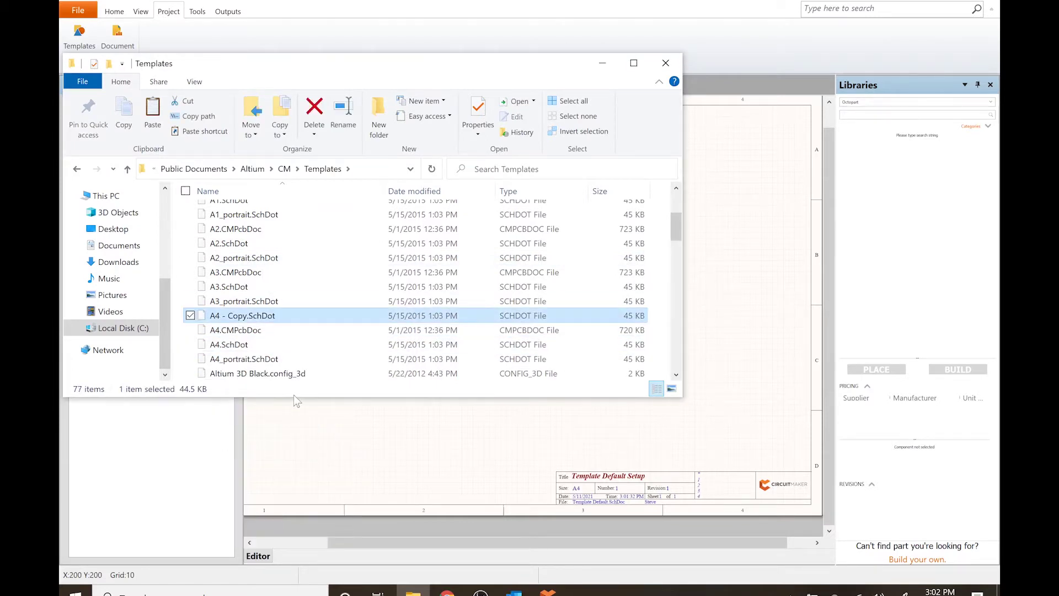
# Step: Rename the copied template to the author's first name followed by _Default, keeping the .SchDot extension
pyautogui.press('F2')
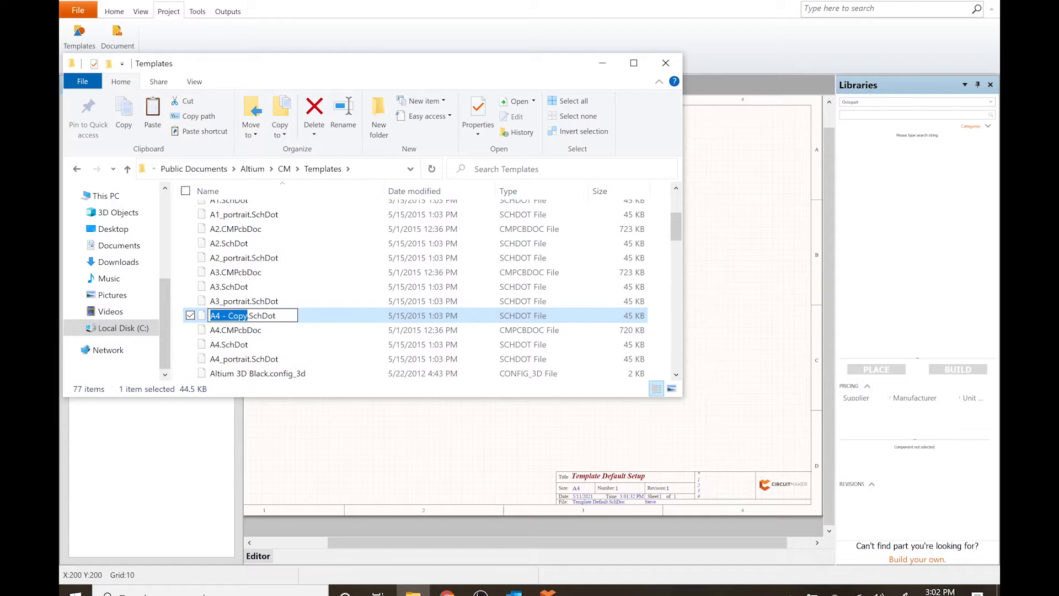
pyautogui.write('Steve')
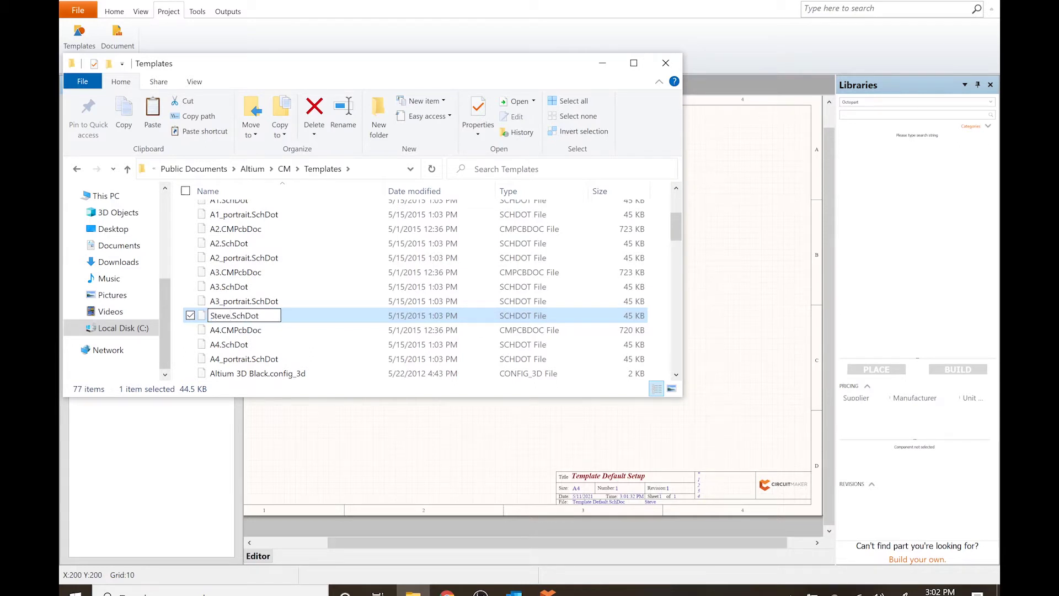
pyautogui.write('_Default')
pyautogui.press('Return')
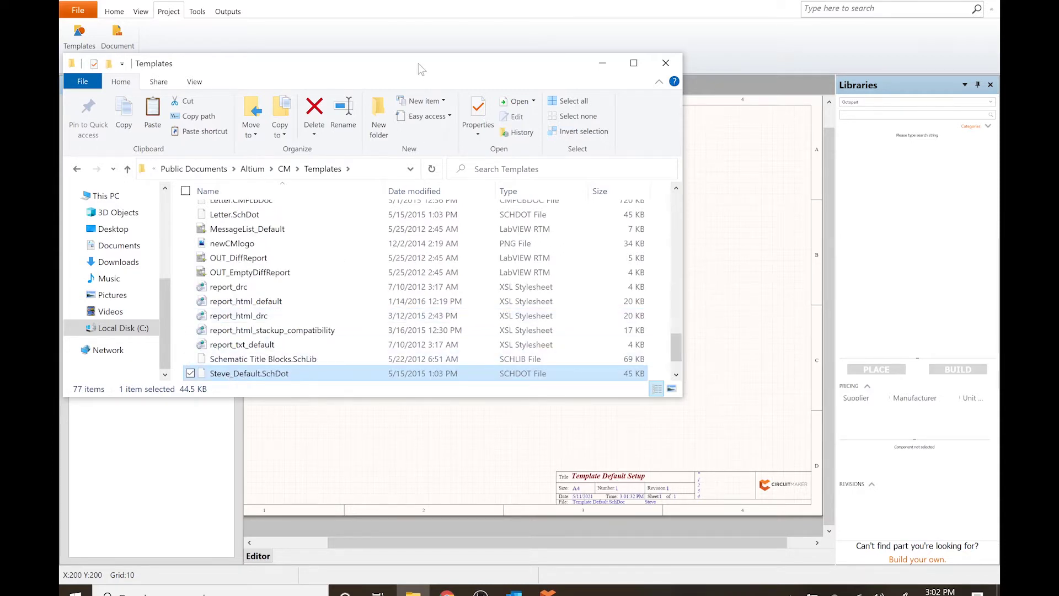
# Step: Open the renamed .SchDot template copy in CircuitMaker with its title block in view
pyautogui.moveTo(417, 61); pyautogui.dragTo(425, 7)
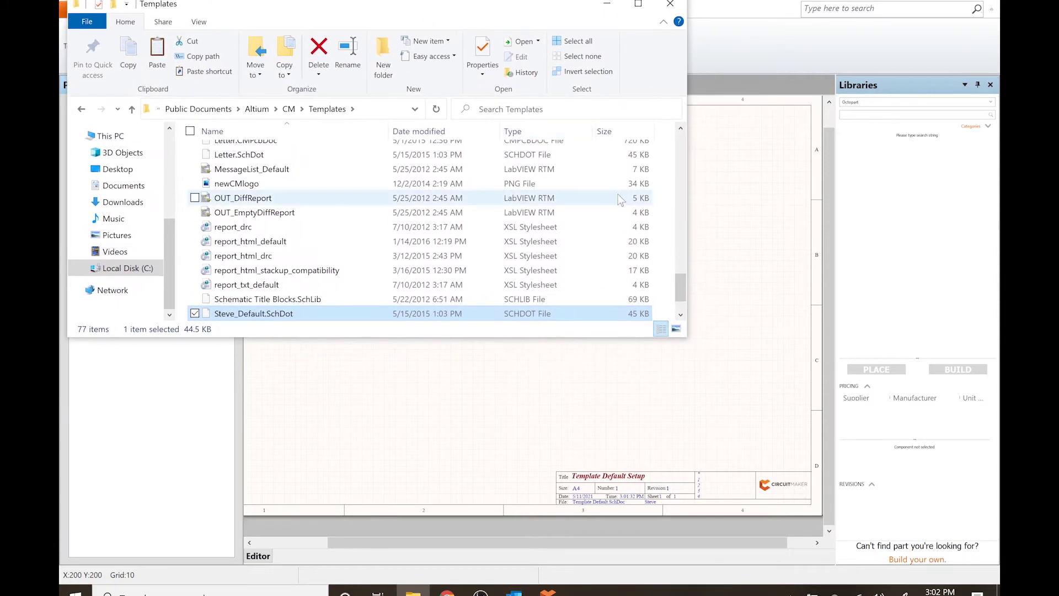
pyautogui.click(760, 11)
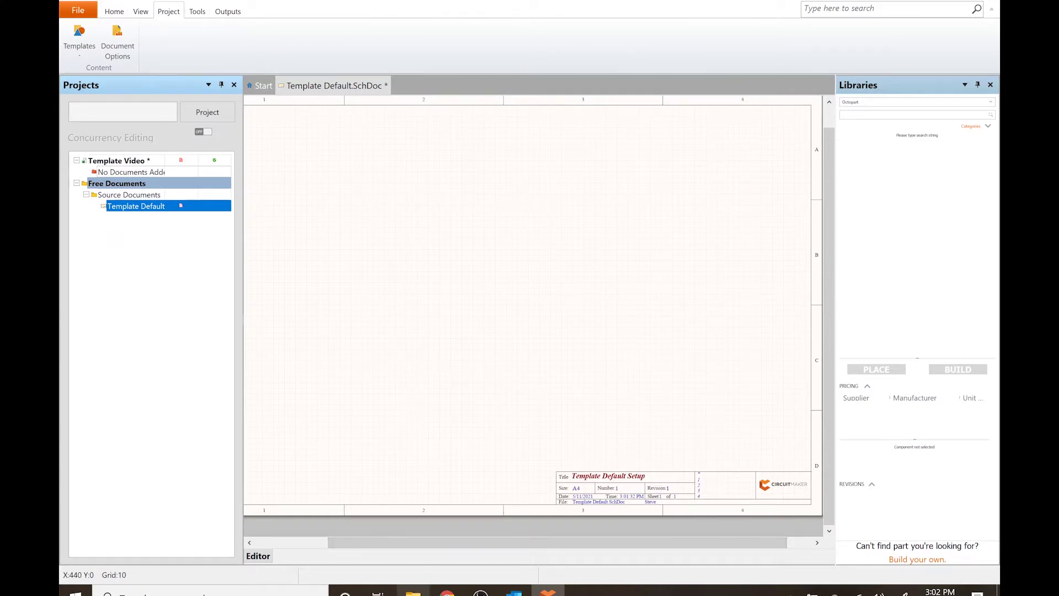
pyautogui.click(415, 591)
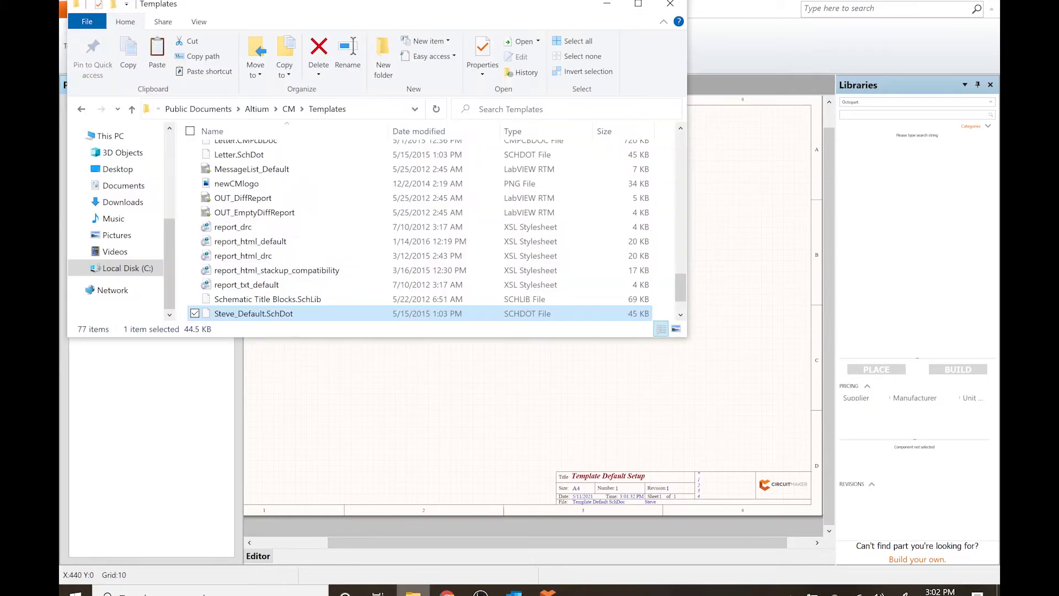
pyautogui.doubleClick(239, 316)
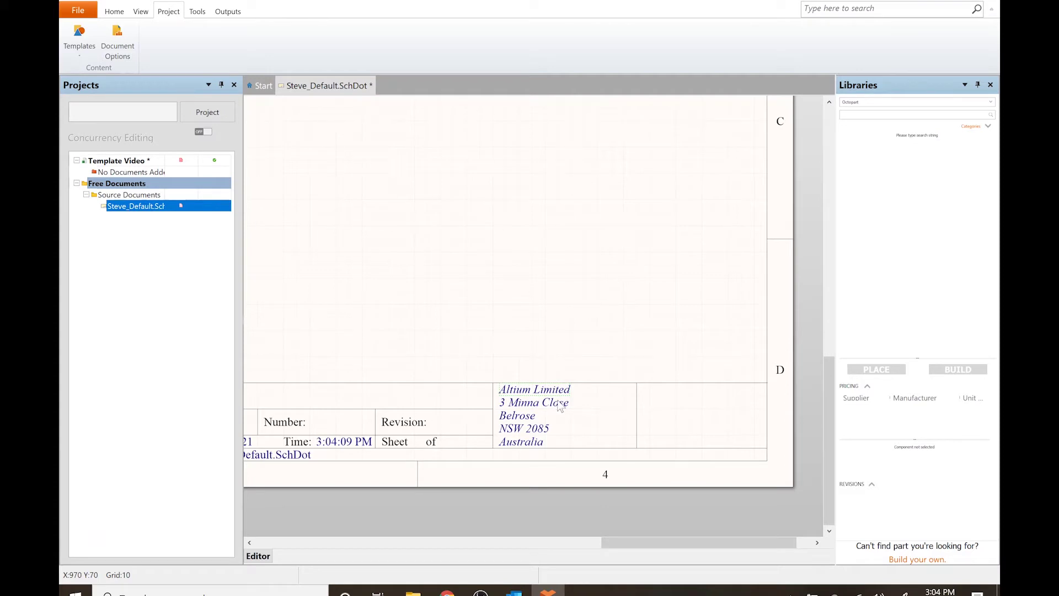
pyautogui.keyDown('shift'); pyautogui.hscroll(-3, 494, 382); pyautogui.keyUp('shift')
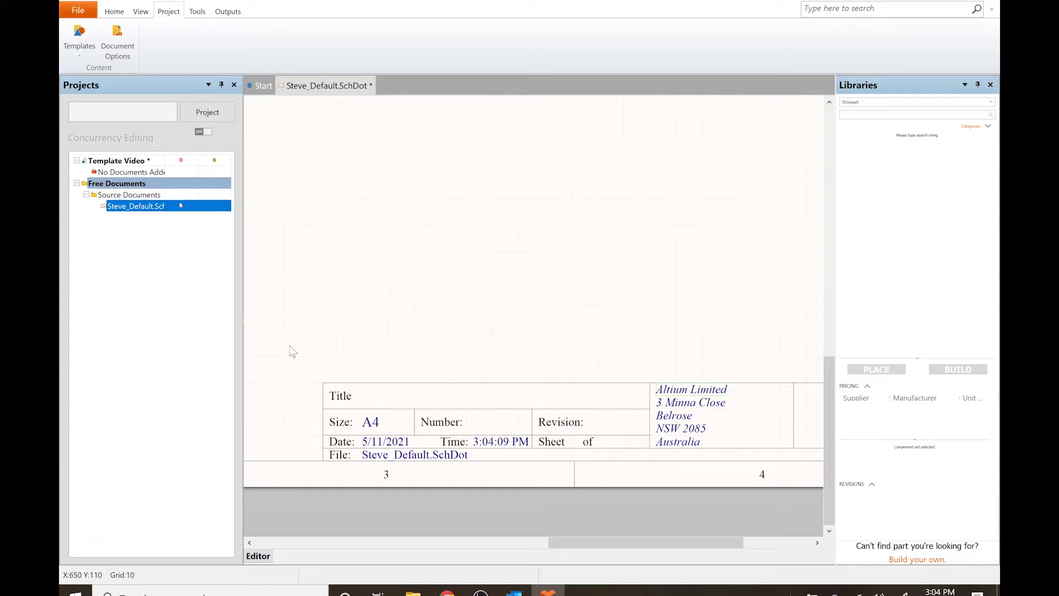
# Step: Delete all the existing title block lines, text and the logo frame beside them from the template sheet
pyautogui.moveTo(287, 342); pyautogui.dragTo(769, 463)
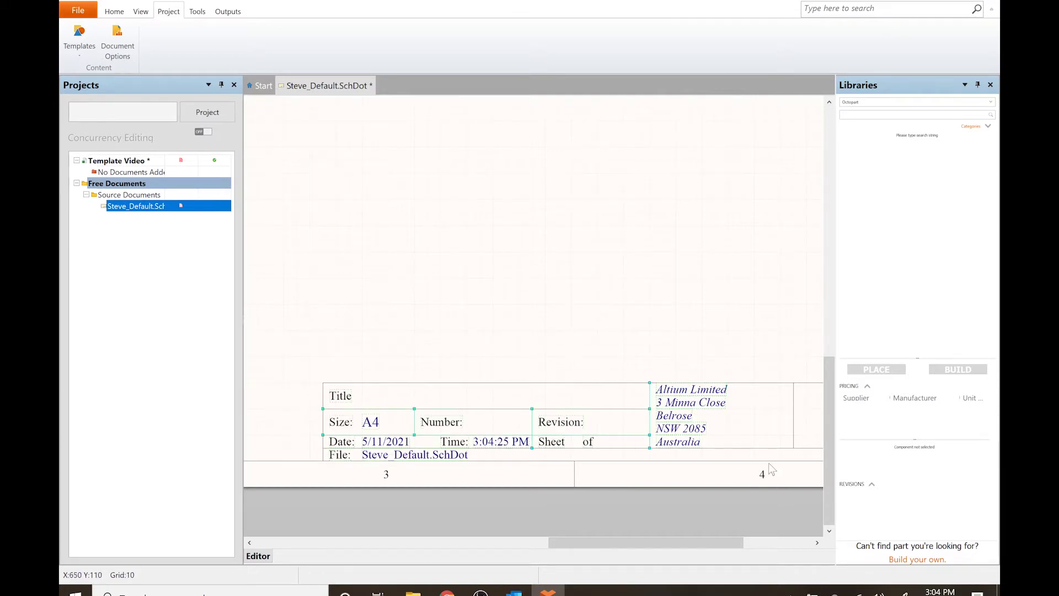
pyautogui.press('Delete')
pyautogui.click(417, 382)
pyautogui.press('Delete')
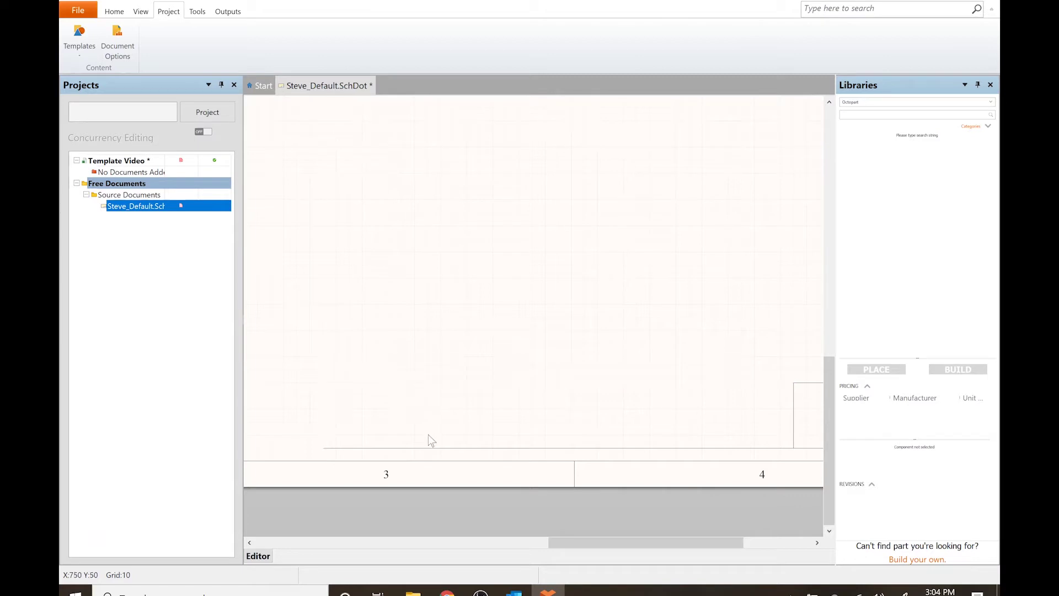
pyautogui.click(430, 448)
pyautogui.press('Delete')
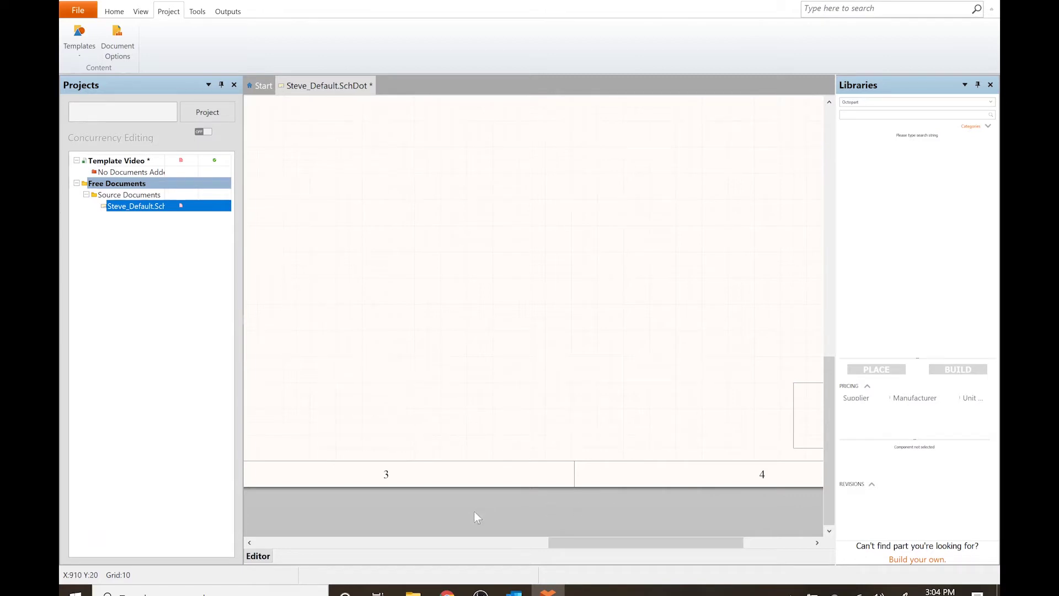
pyautogui.moveTo(564, 542); pyautogui.dragTo(631, 542)
pyautogui.click(618, 382)
pyautogui.press('Delete')
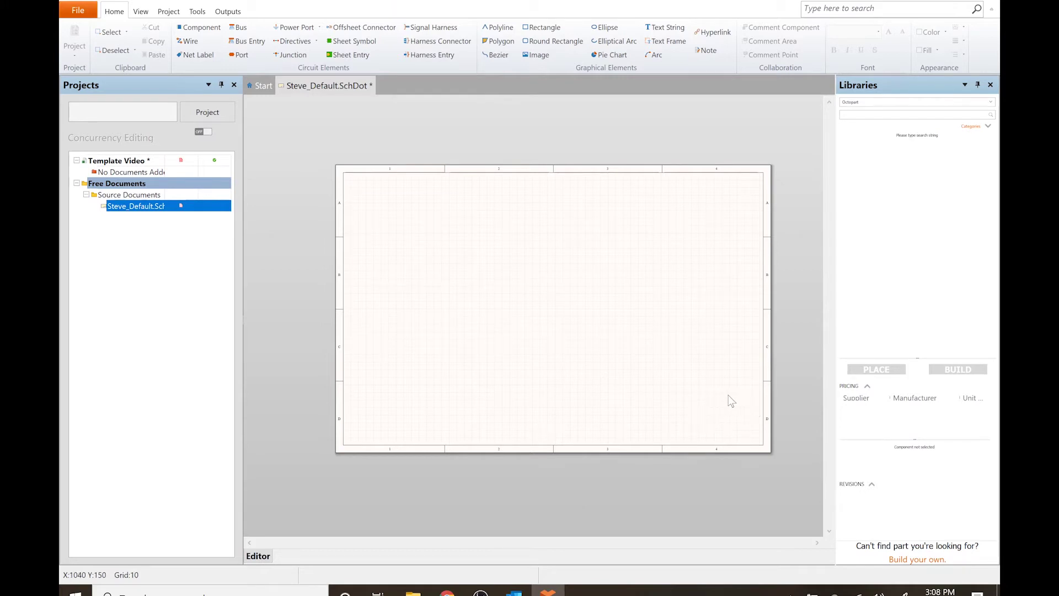
# Step: Draw the new title block outline with a smallest-width solid black polyline, about 400 by 130 units, in the sheet border's lower-right corner
pyautogui.scroll(1, 736, 421)
pyautogui.scroll(1, 739, 426)
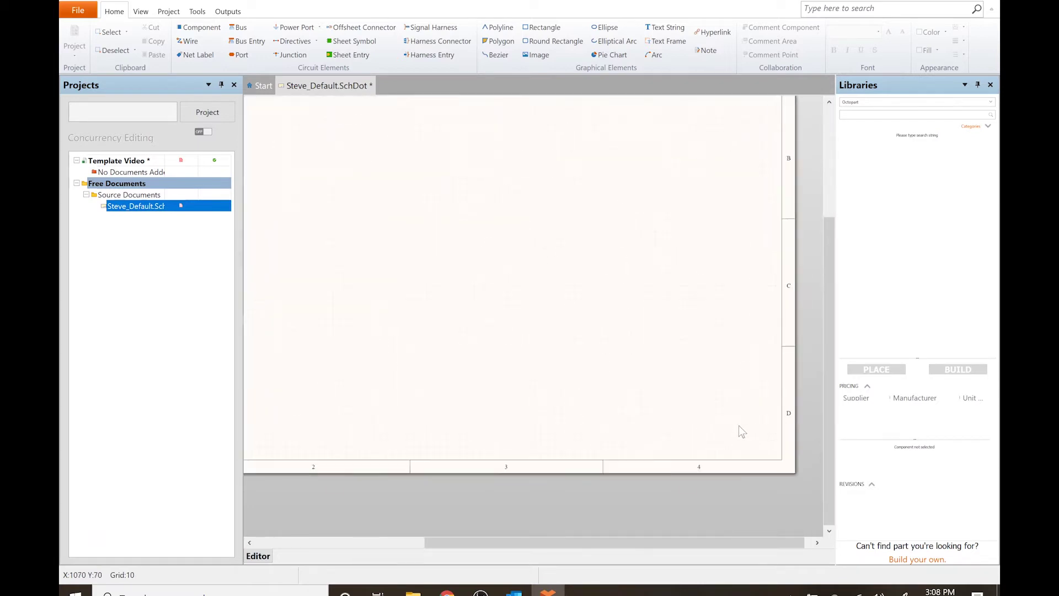
pyautogui.click(498, 27)
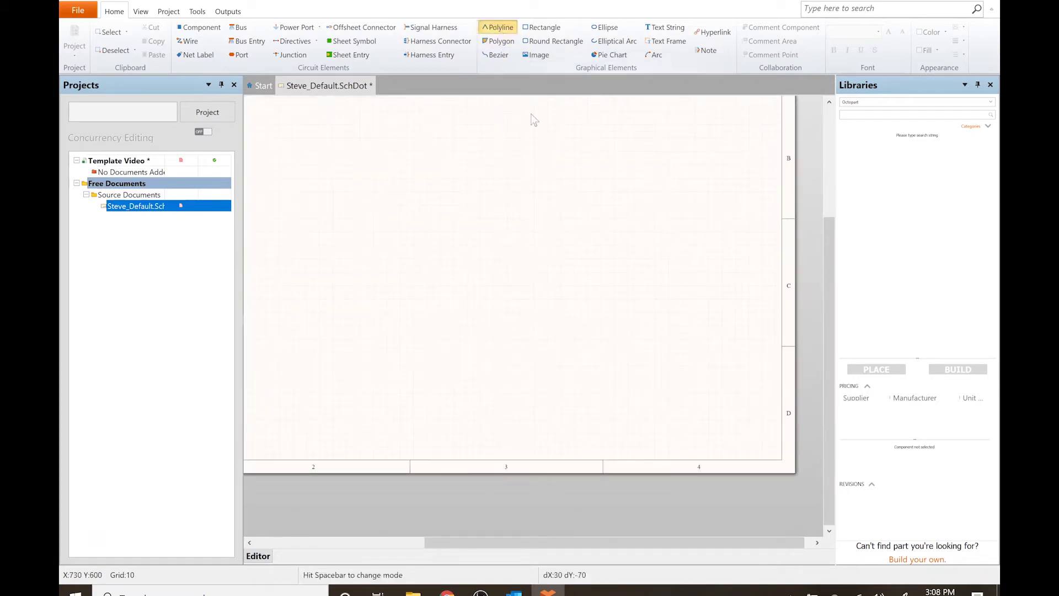
pyautogui.press('Tab')
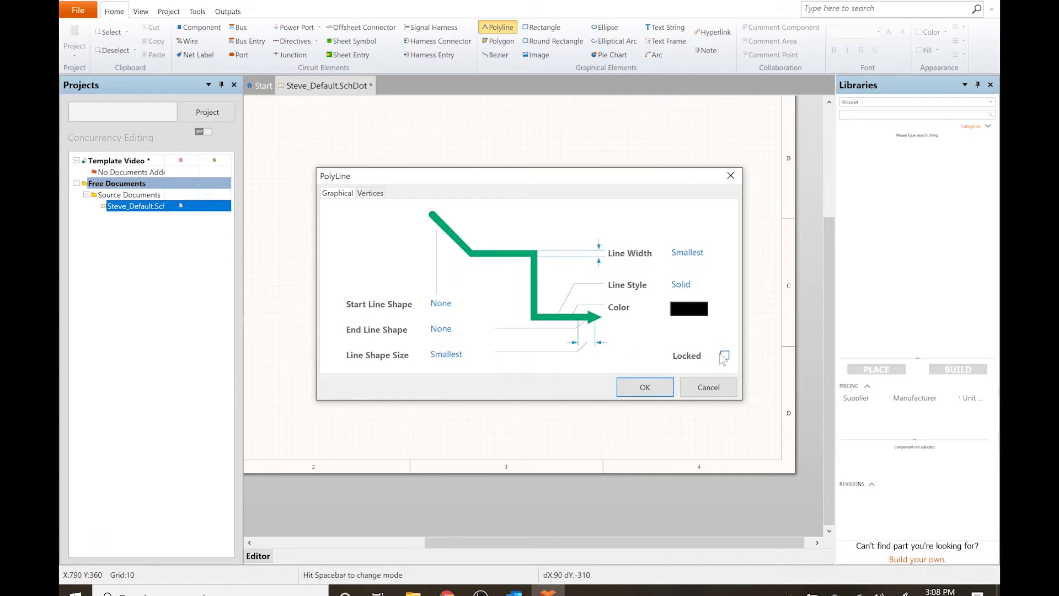
pyautogui.click(645, 387)
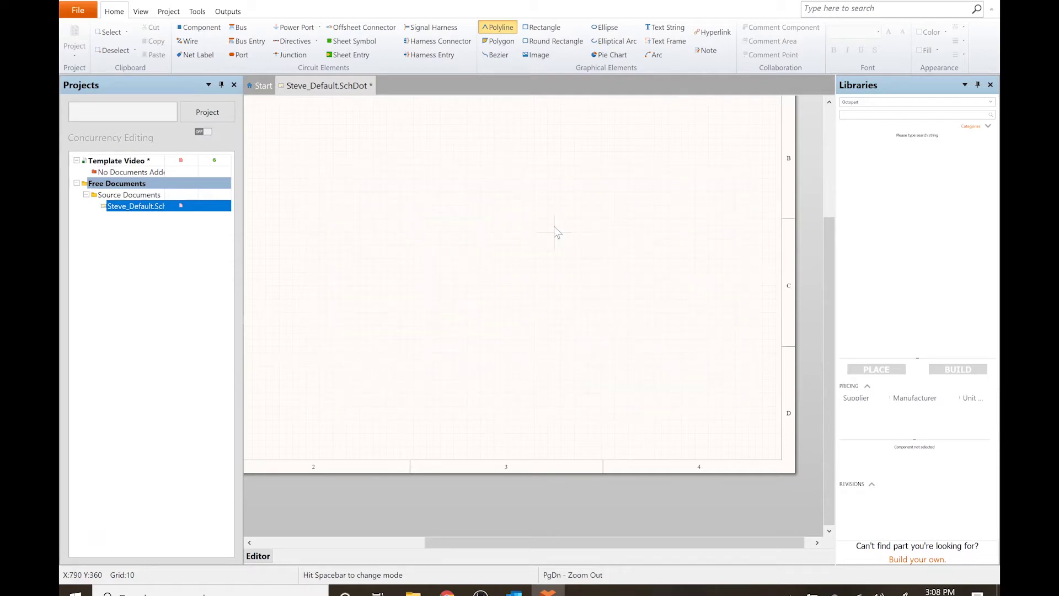
pyautogui.click(782, 374)
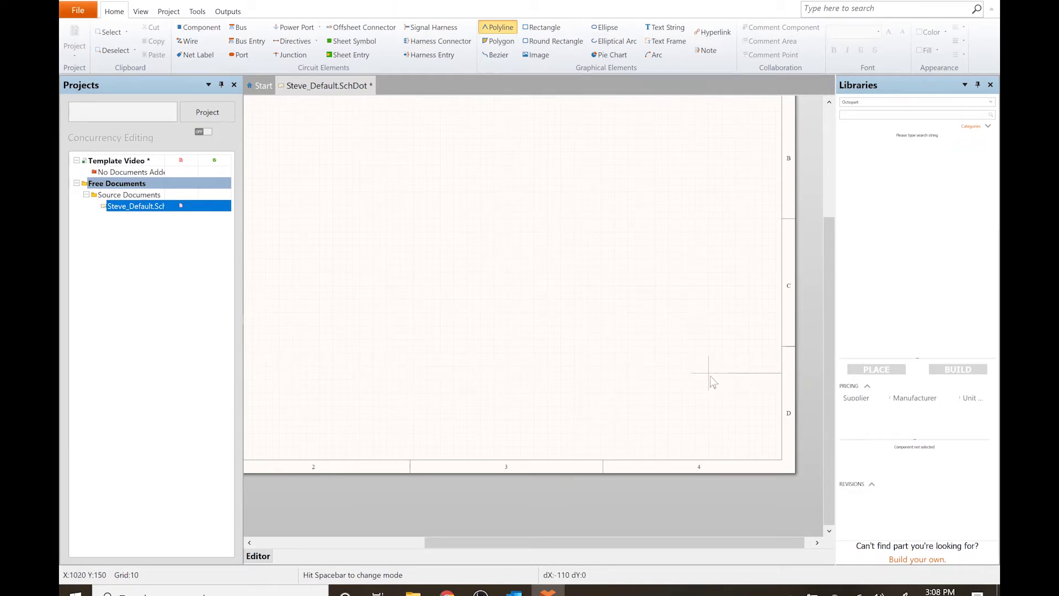
pyautogui.click(515, 373)
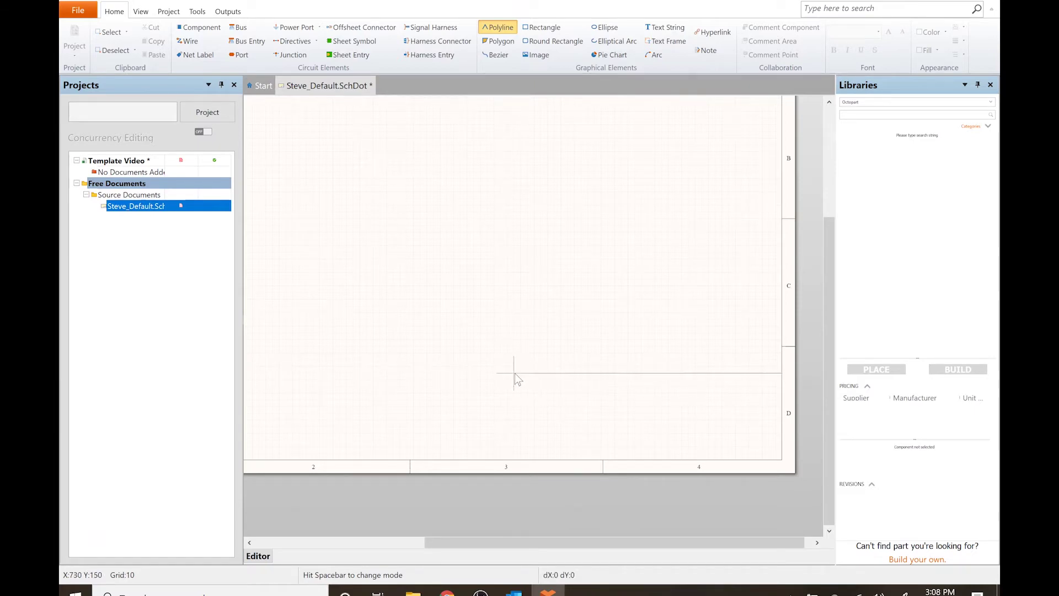
pyautogui.click(514, 460)
pyautogui.rightClick(685, 465)
# Step: Draw a full-height vertical divider at about X 980 and two row lines at about Y 130 and 110 in the title block
pyautogui.click(685, 465)
pyautogui.click(514, 386)
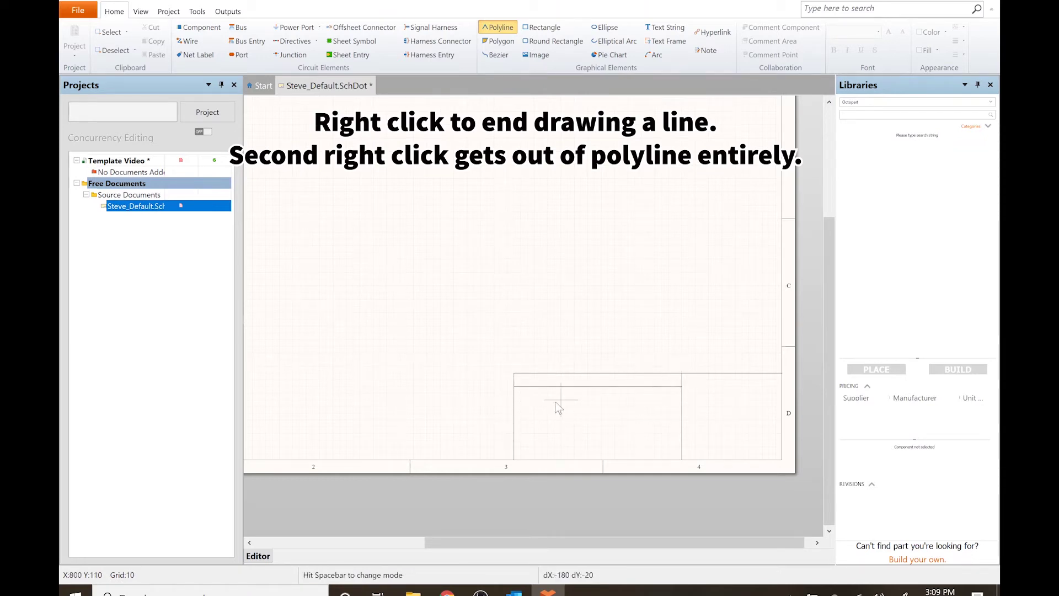
pyautogui.rightClick(515, 399)
pyautogui.click(514, 400)
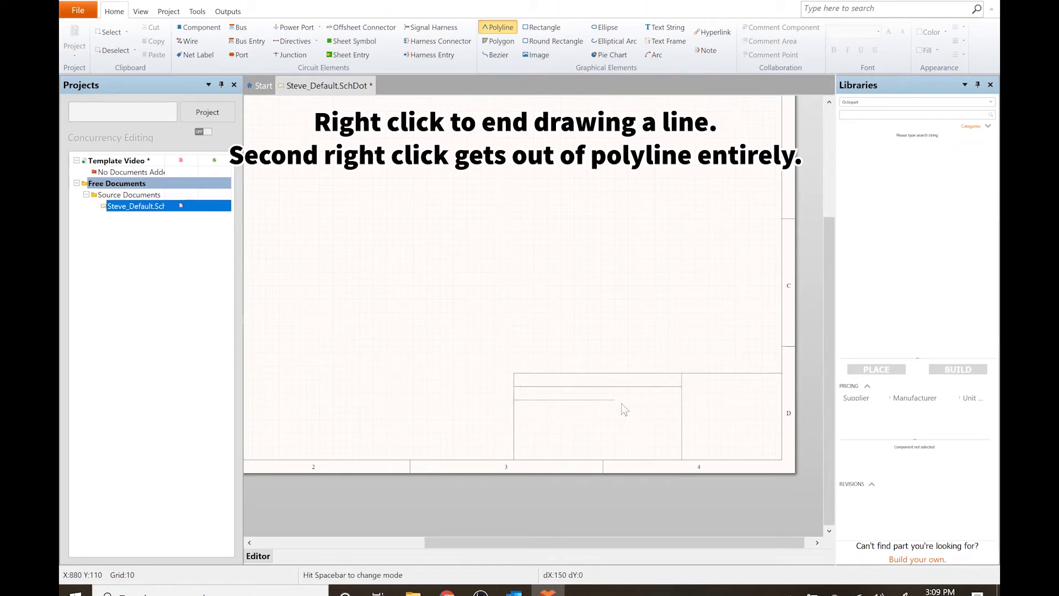
pyautogui.click(682, 400)
pyautogui.rightClick(681, 399)
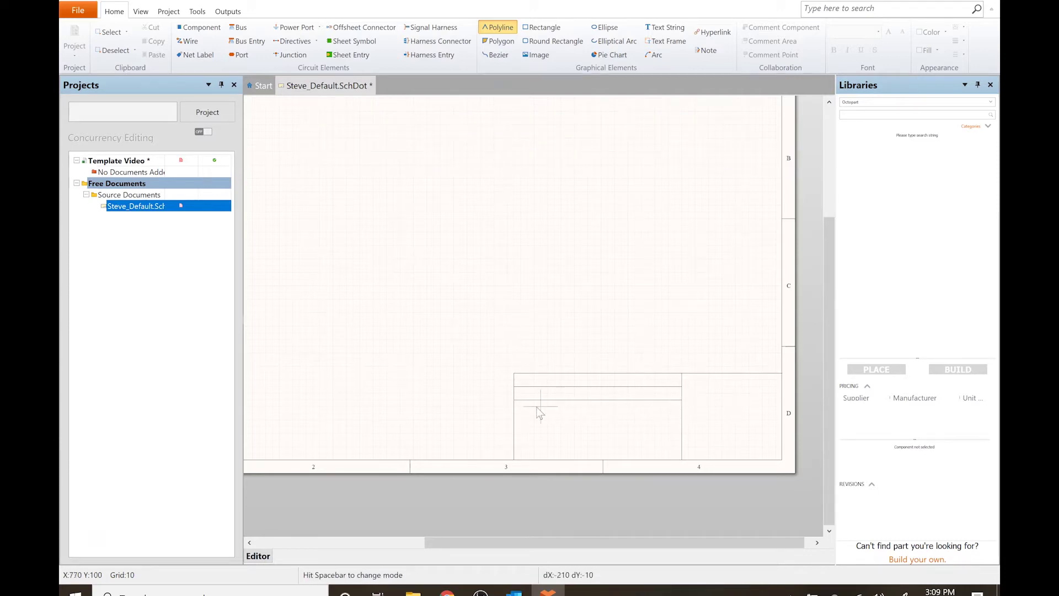
# Step: Draw a third row line at about Y 90 and a short vertical divider splitting the row above it at about X 840
pyautogui.click(515, 413)
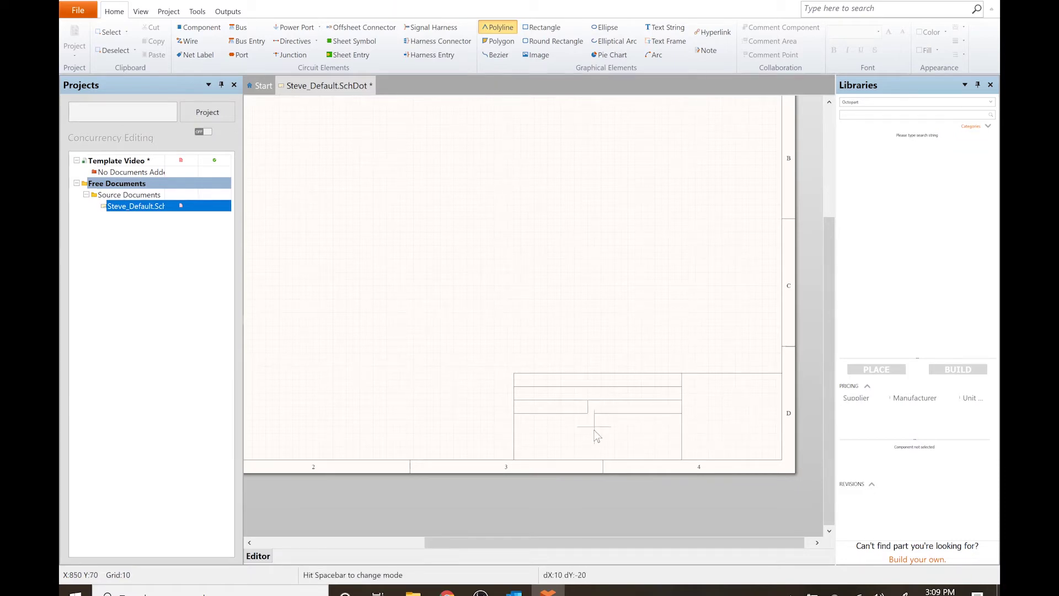
pyautogui.click(587, 412)
pyautogui.rightClick(586, 413)
pyautogui.rightClick(557, 333)
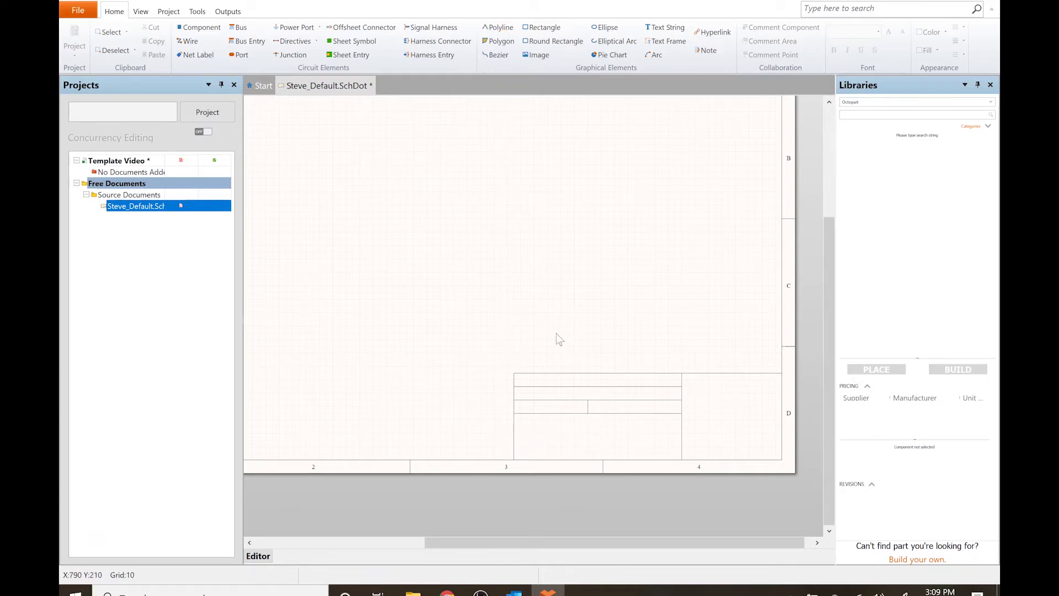
# Step: Place a text string reading "Title:" at the start of the title block's first row
pyautogui.click(665, 27)
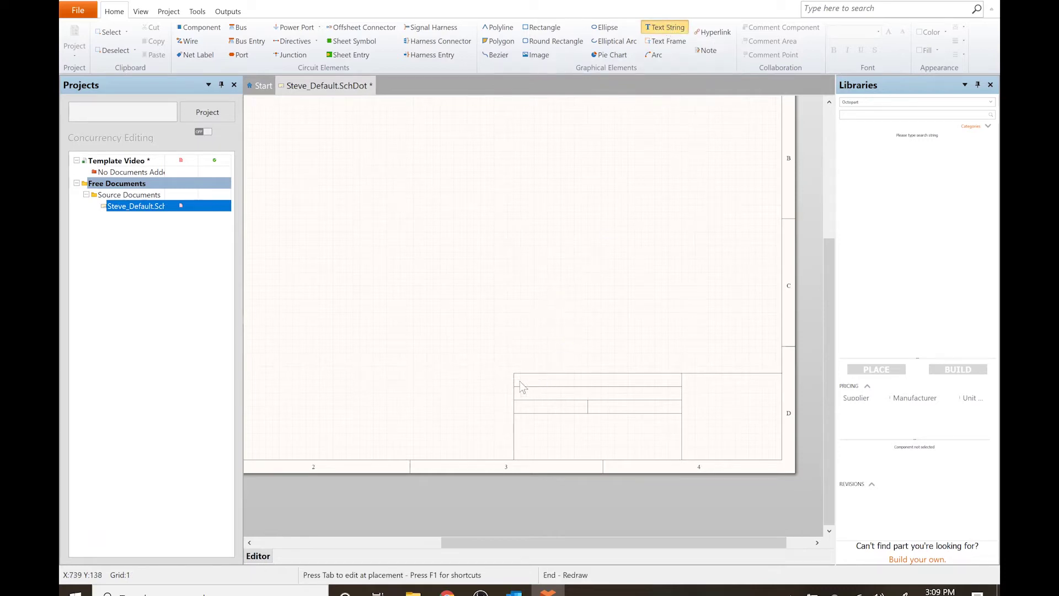
pyautogui.keyDown('ctrl'); pyautogui.scroll(2, 519, 382); pyautogui.keyUp('ctrl')
pyautogui.keyDown('shift'); pyautogui.hscroll(3, 521, 381); pyautogui.keyUp('shift')
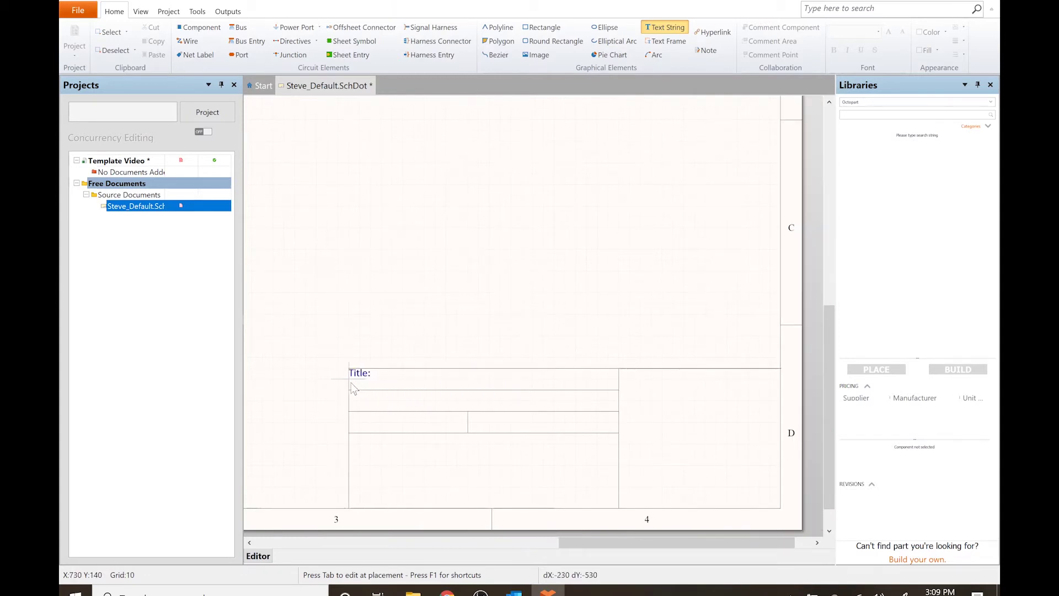
pyautogui.press('Left')
pyautogui.press('Left')
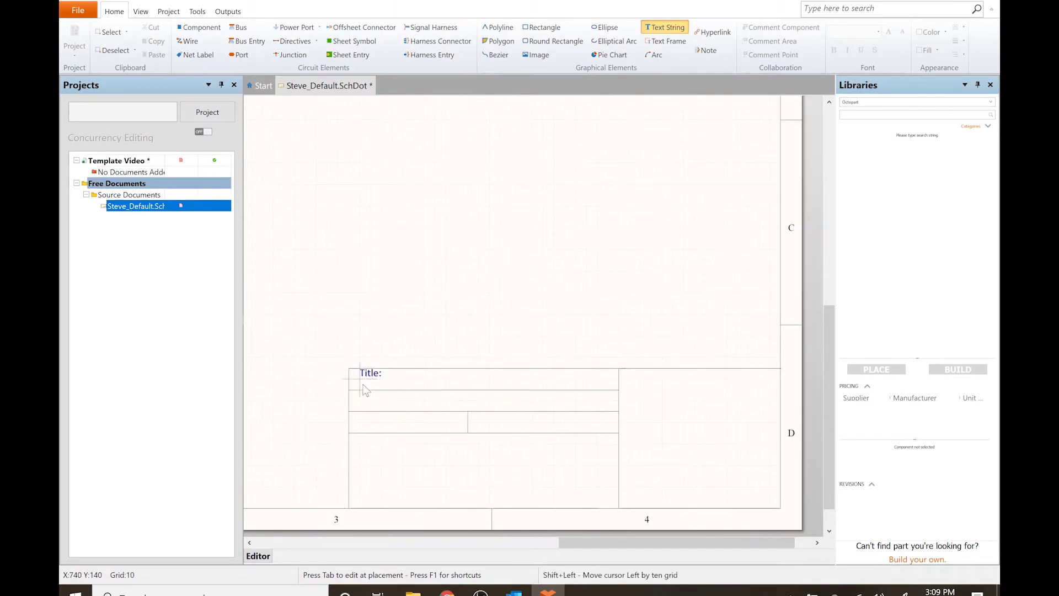
pyautogui.click(363, 385)
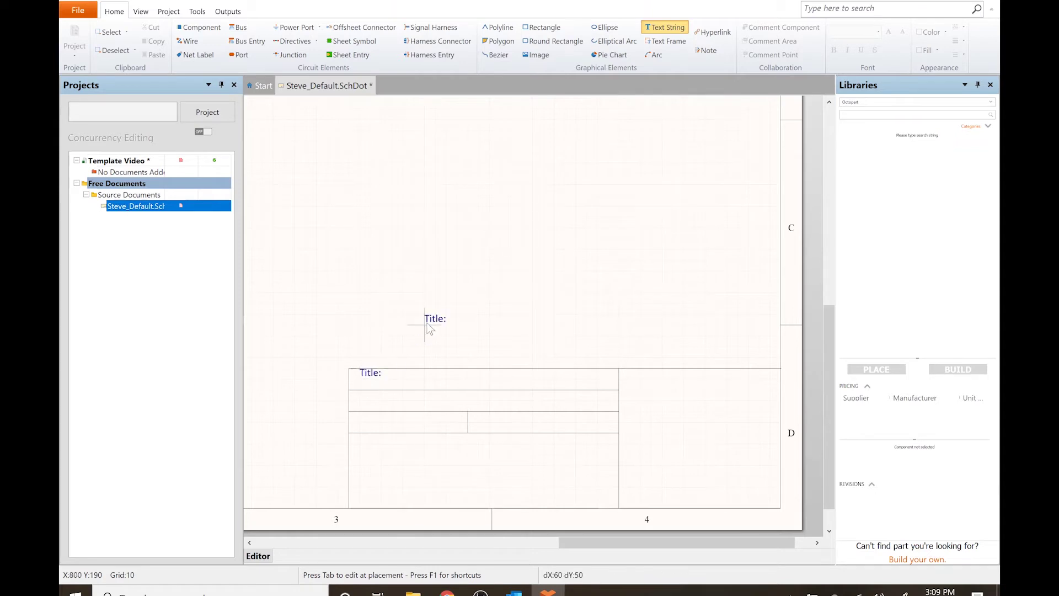
pyautogui.press('Escape')
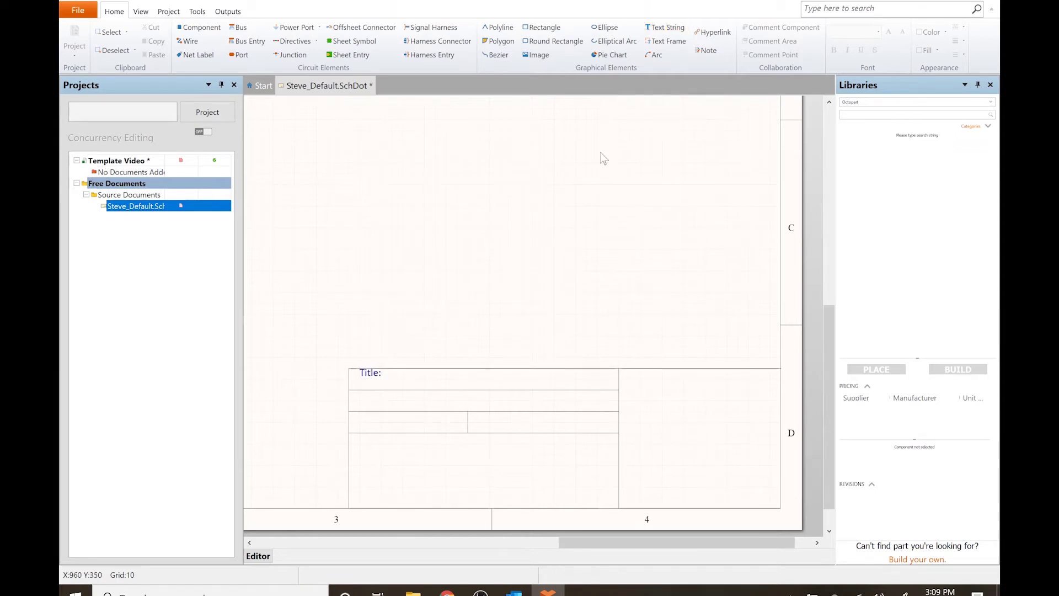
# Step: Set the snap and visible grids to 5 and reposition the "Title:" label neatly inside the first row
pyautogui.doubleClick(533, 213)
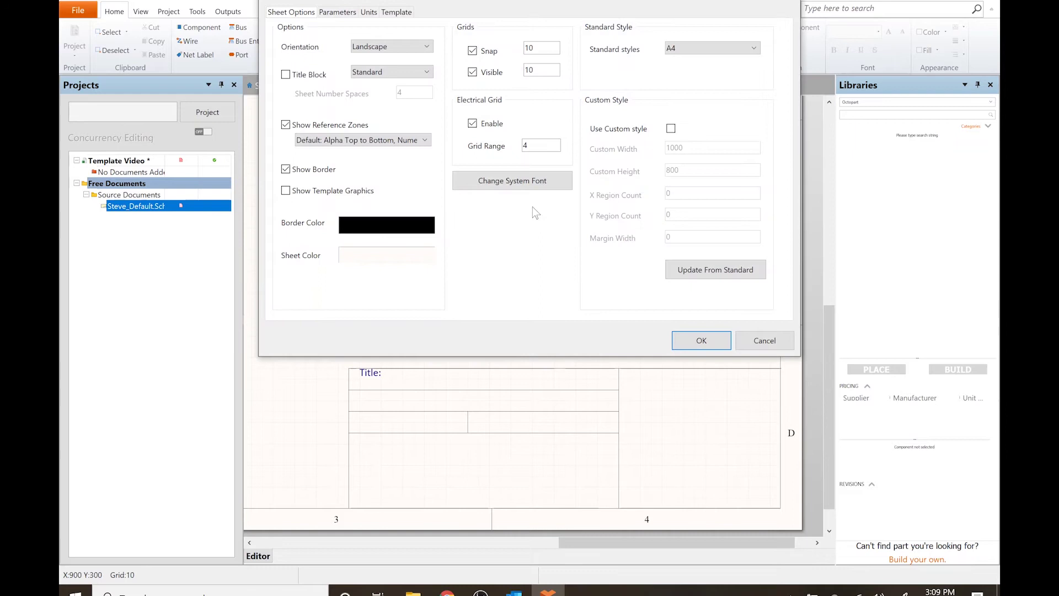
pyautogui.press('Tab')
pyautogui.write('5')
pyautogui.press('Tab')
pyautogui.write('5')
pyautogui.click(701, 341)
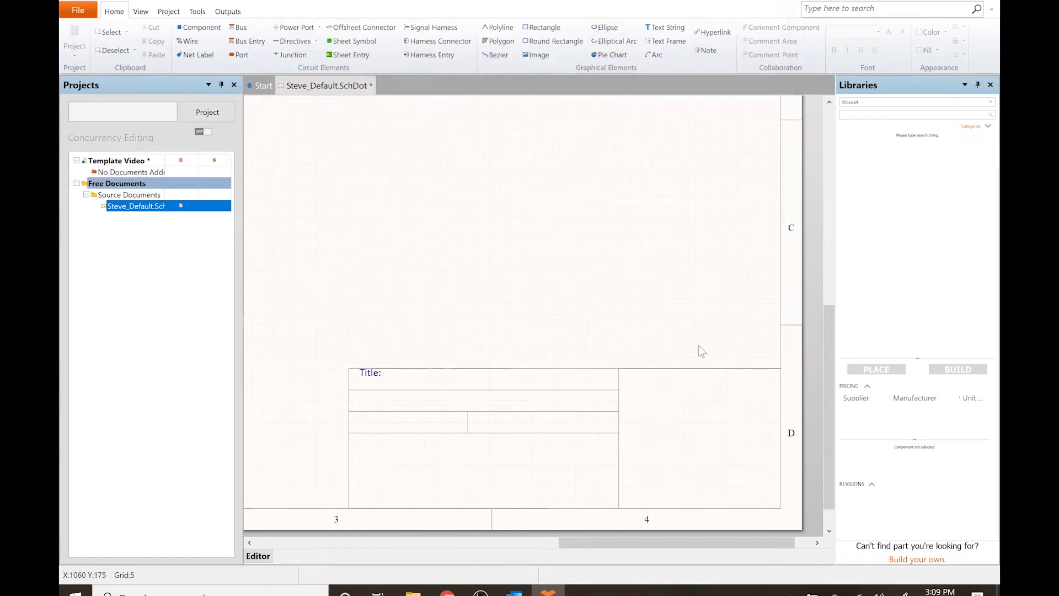
pyautogui.moveTo(371, 376); pyautogui.dragTo(366, 386)
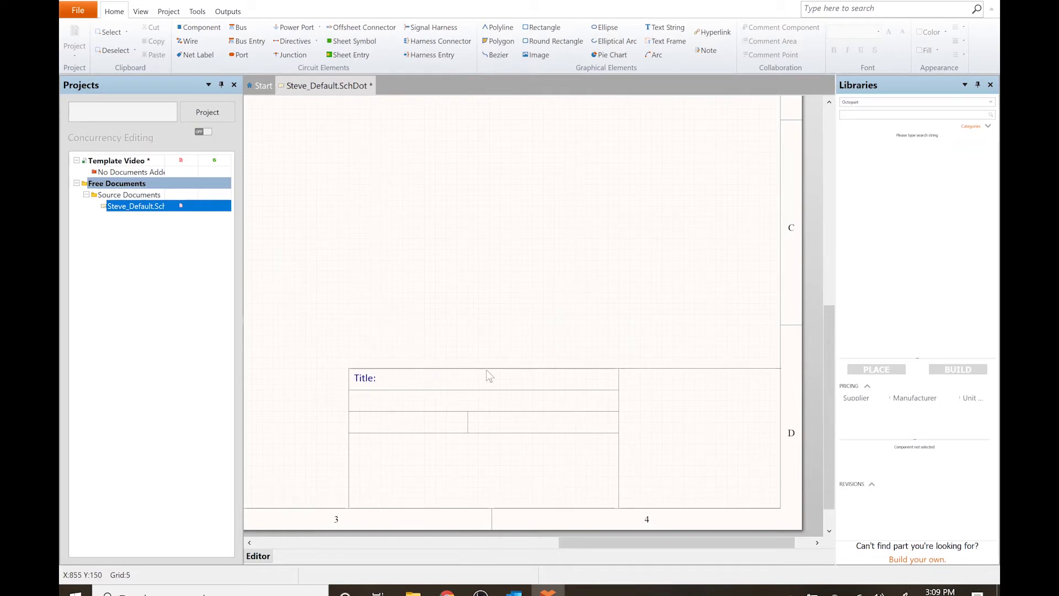
# Step: Place a text string with the special value =Title just after the "Title:" label
pyautogui.click(667, 28)
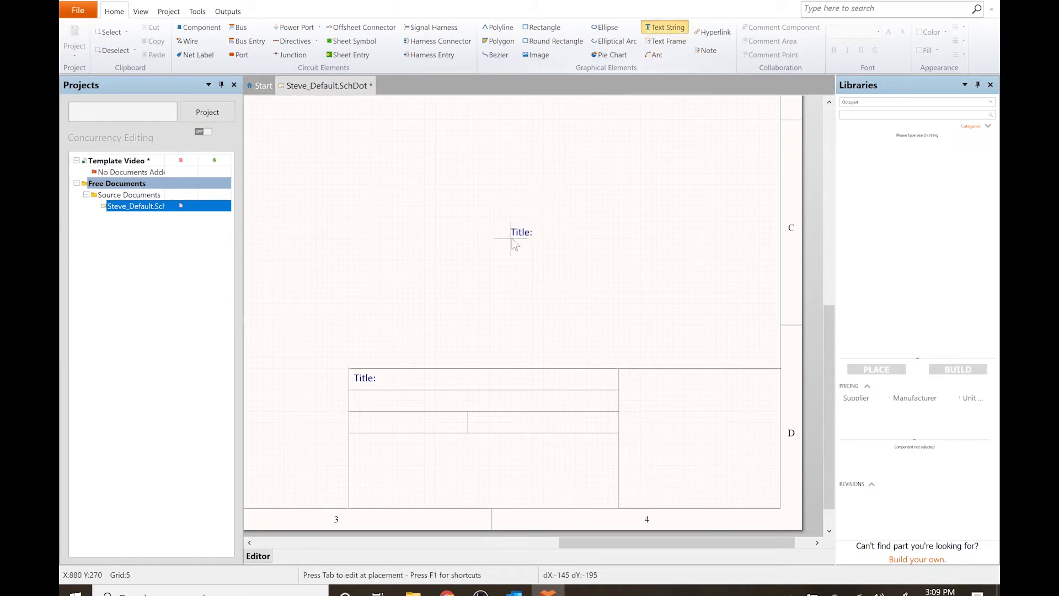
pyautogui.press('Tab')
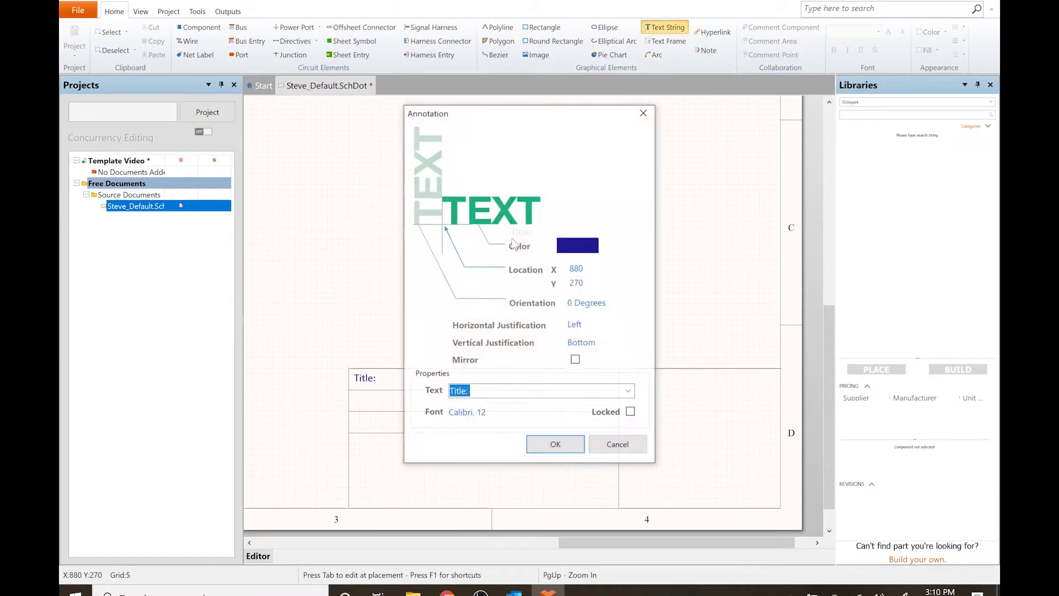
pyautogui.write('+')
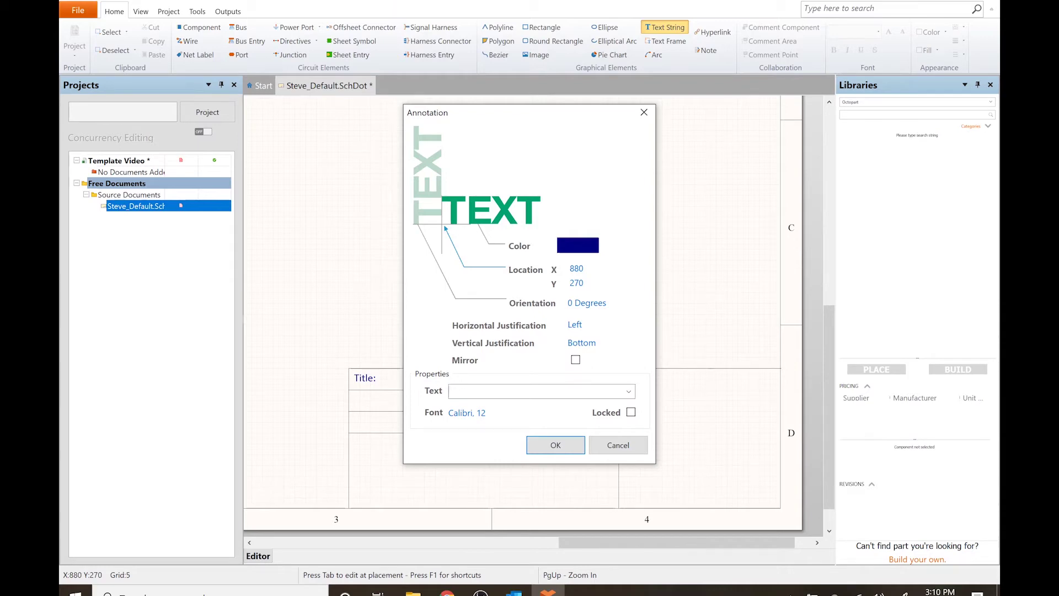
pyautogui.write('=Title')
pyautogui.press('Return')
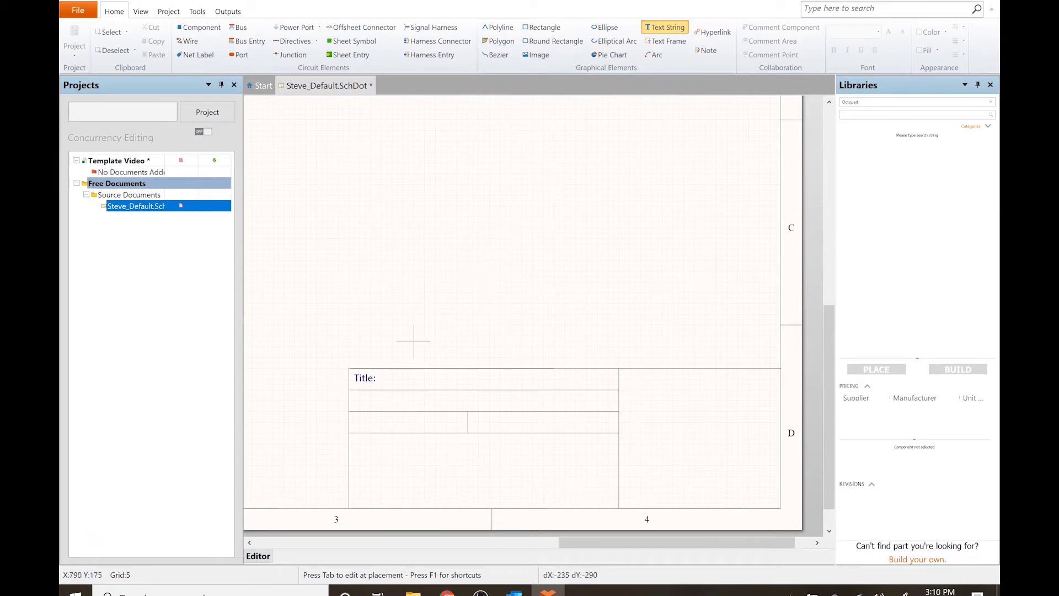
pyautogui.click(381, 373)
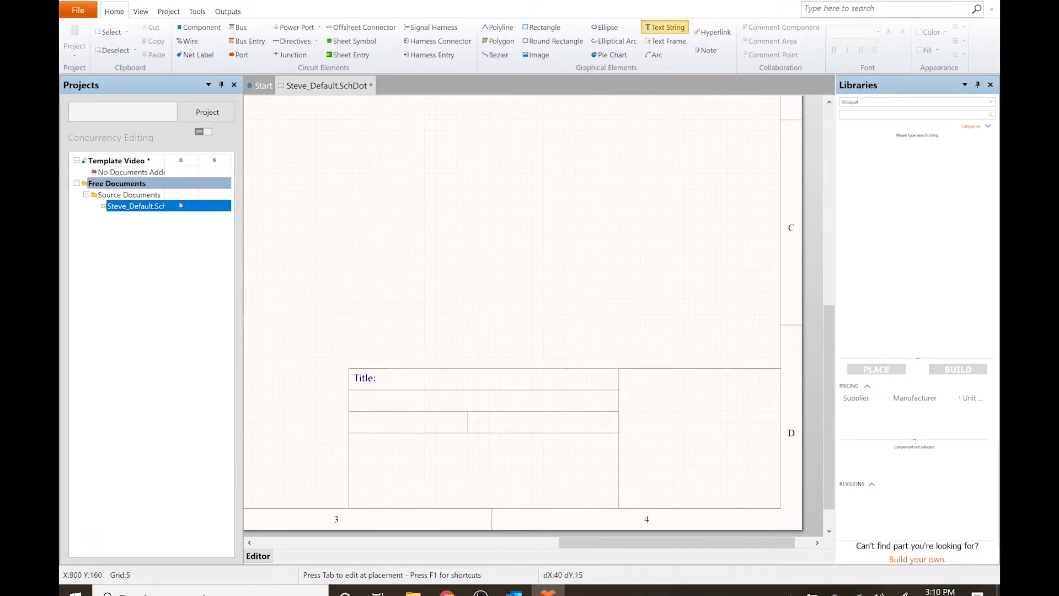
pyautogui.press('Escape')
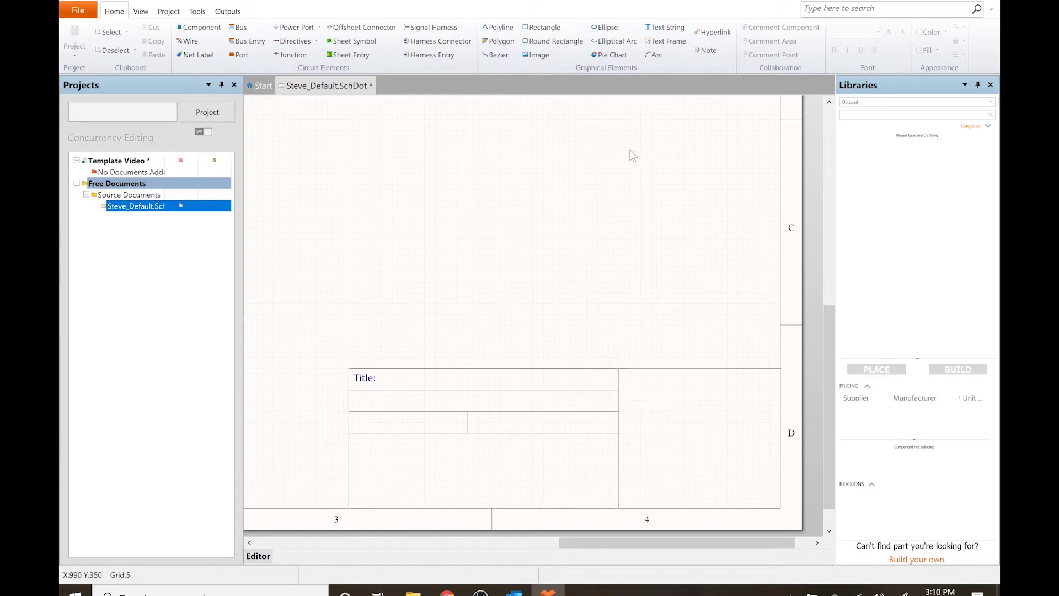
# Step: Set the document's Title parameter to "Custom Template"
pyautogui.doubleClick(535, 153)
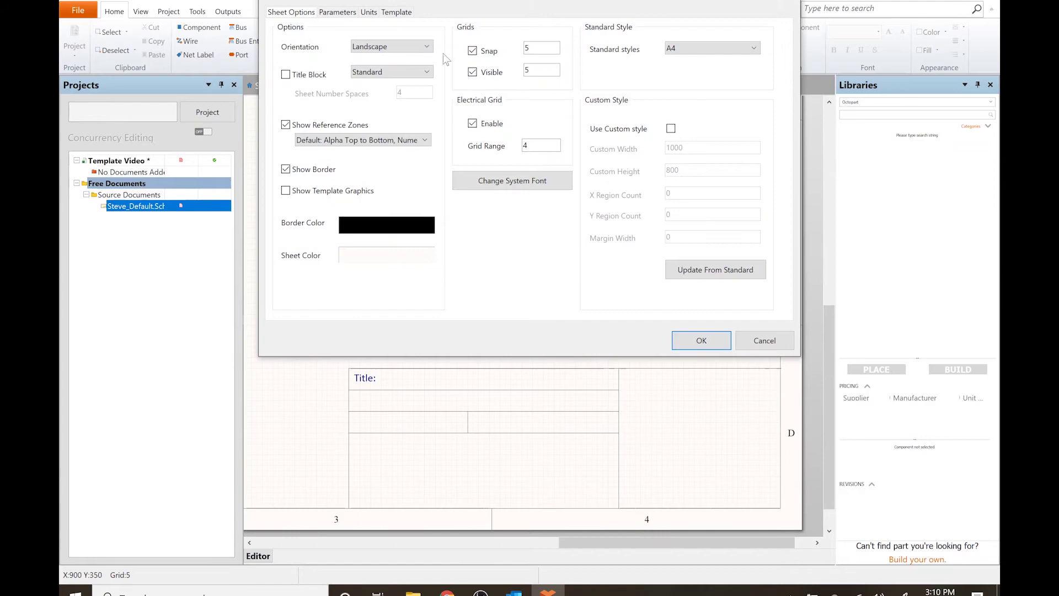
pyautogui.click(338, 12)
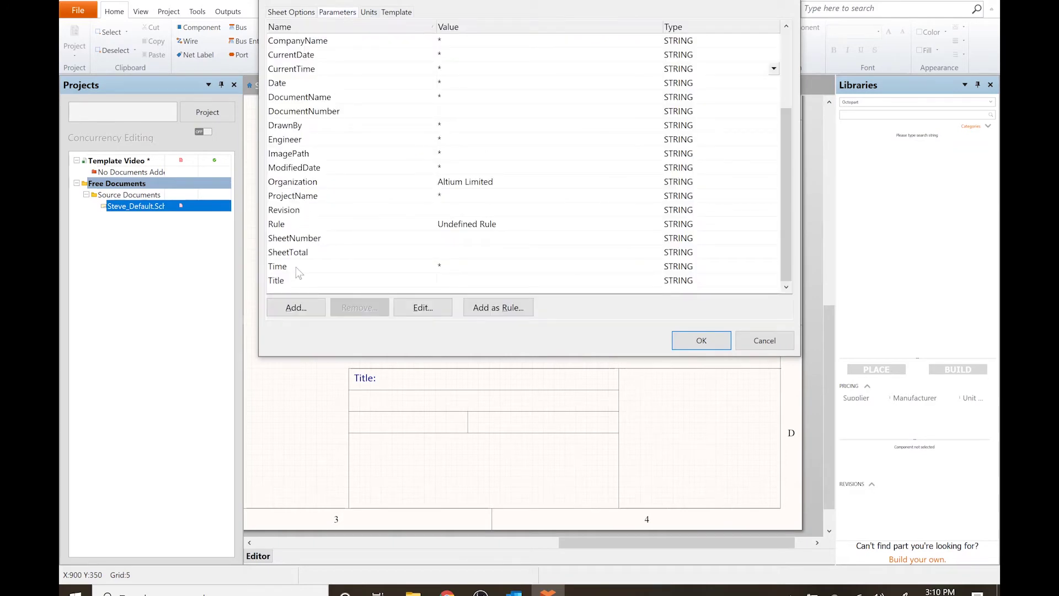
pyautogui.click(441, 280)
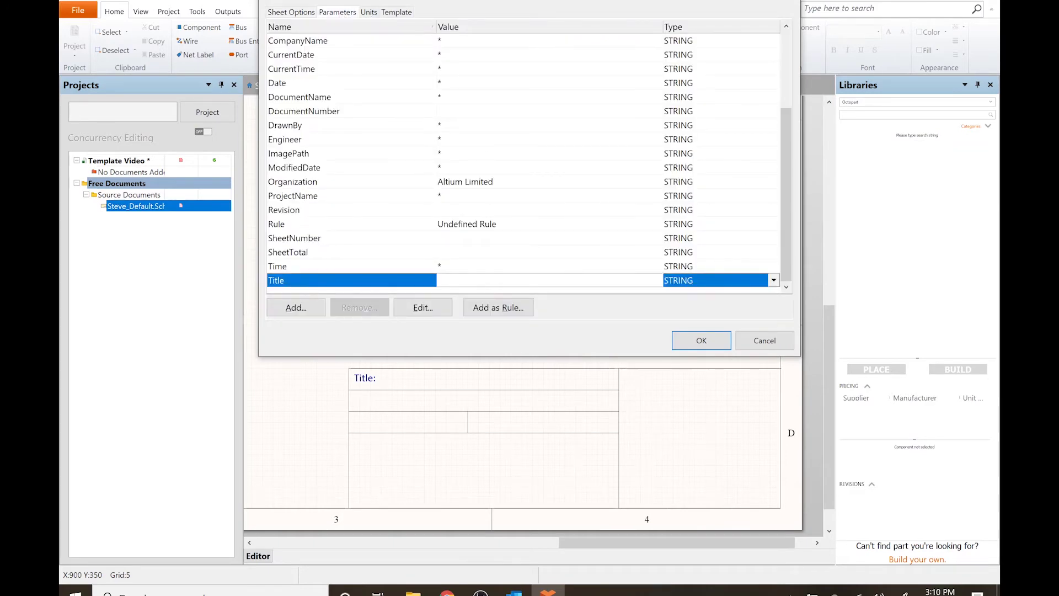
pyautogui.write('Custom Template')
pyautogui.click(701, 343)
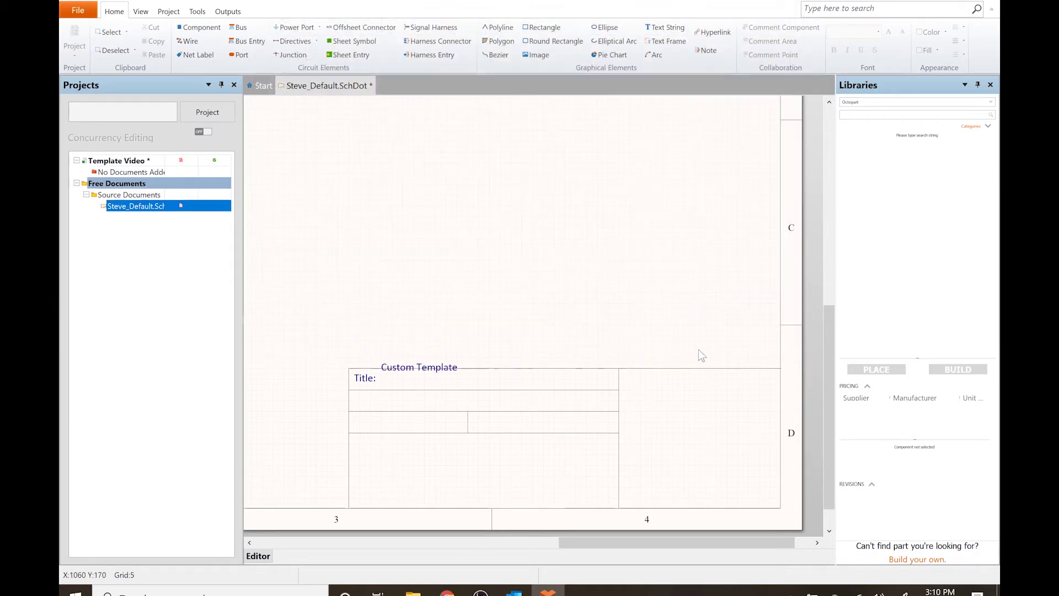
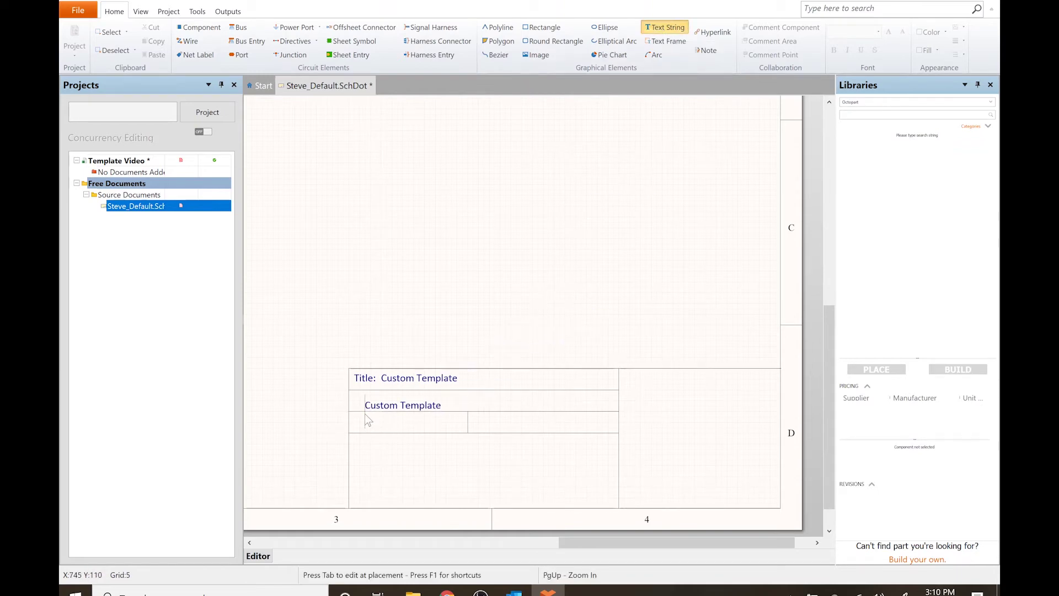
# Step: Place a text string reading "Drawn By:" at the start of the title block's second row
pyautogui.press('Tab')
pyautogui.write('Drawn By')
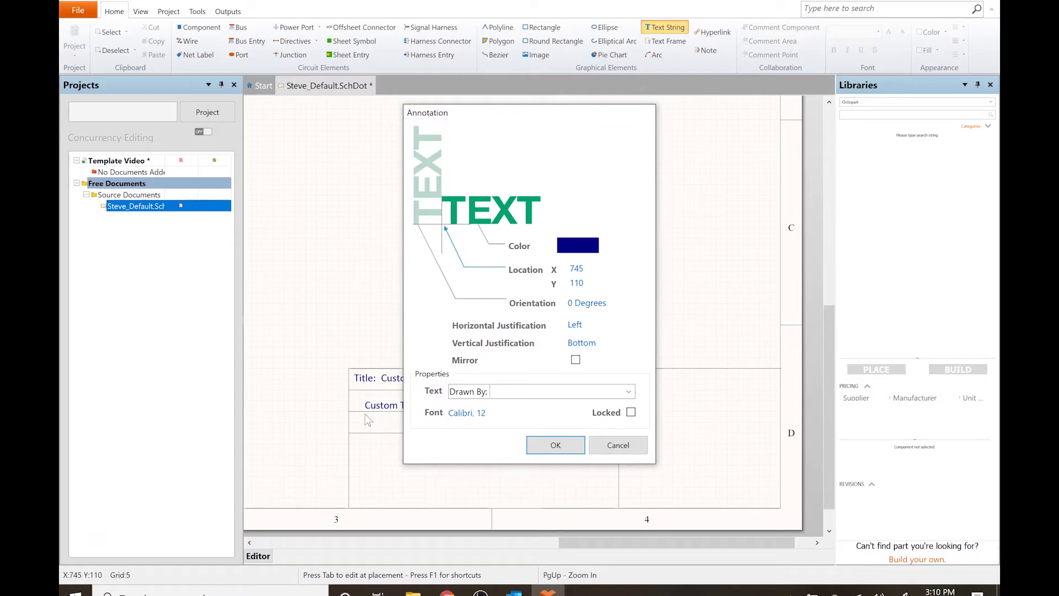
pyautogui.press('Return')
pyautogui.click(355, 406)
# Step: Place a text string with the special value =DrawnBy just after the "Drawn By:" label
pyautogui.press('Tab')
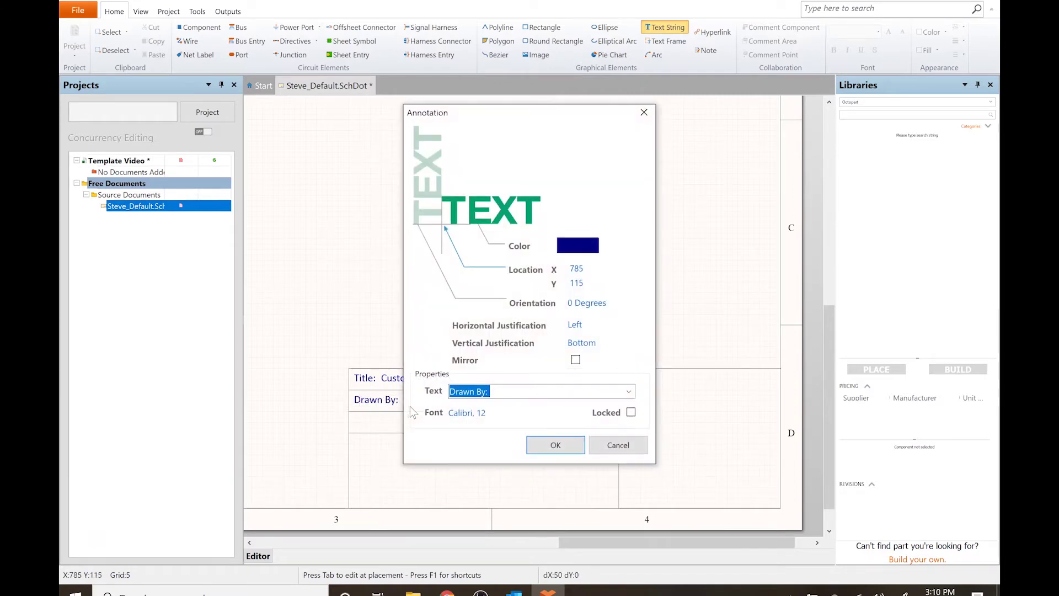
pyautogui.write('=Dr')
pyautogui.press('Return')
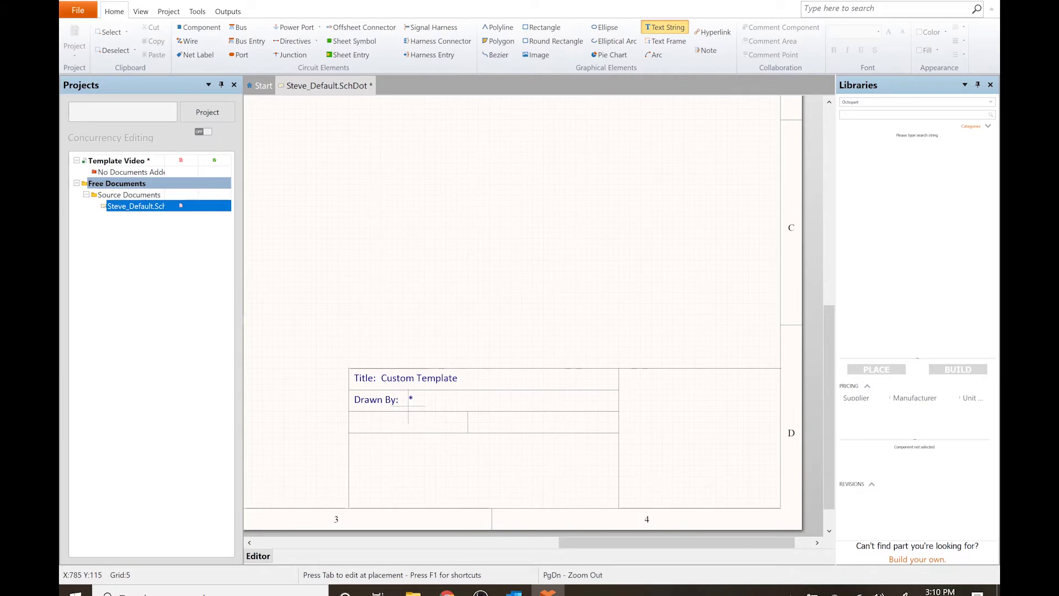
pyautogui.click(403, 406)
pyautogui.press('Escape')
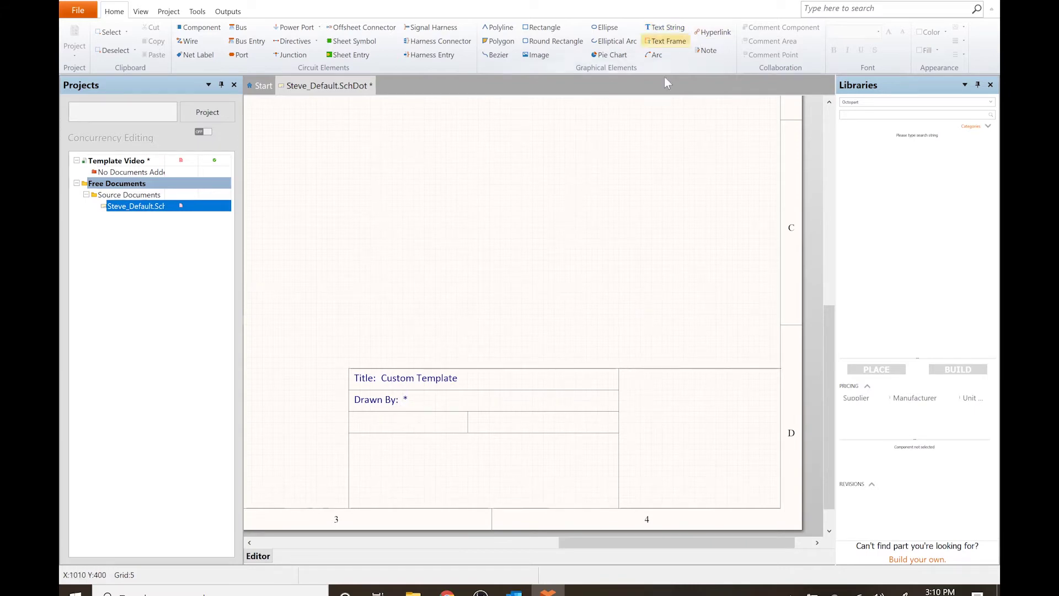
# Step: Set the document's DrawnBy parameter to the author's first name
pyautogui.doubleClick(590, 221)
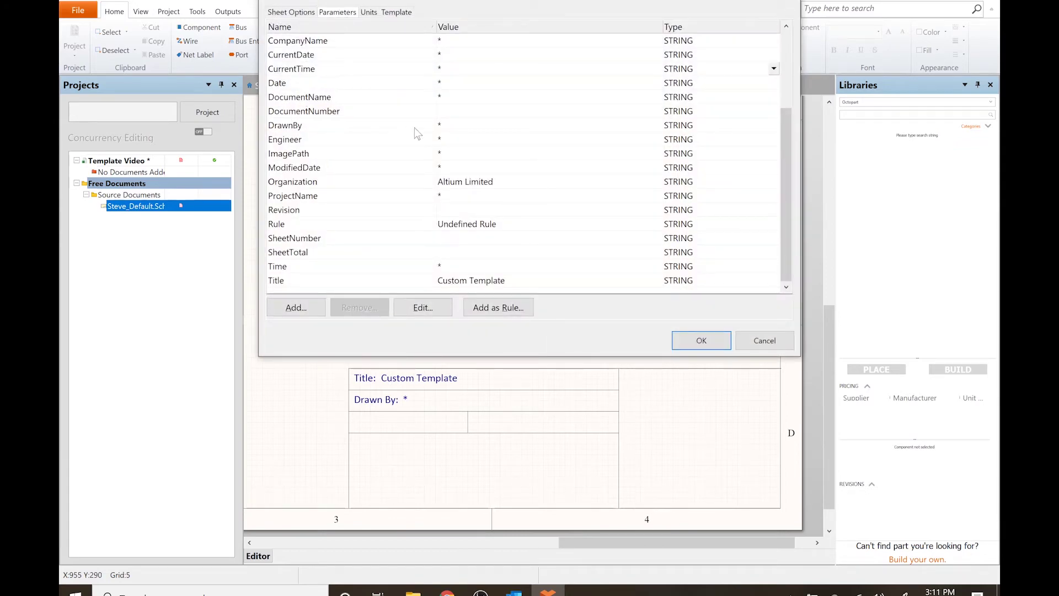
pyautogui.click(462, 126)
pyautogui.write('Steve')
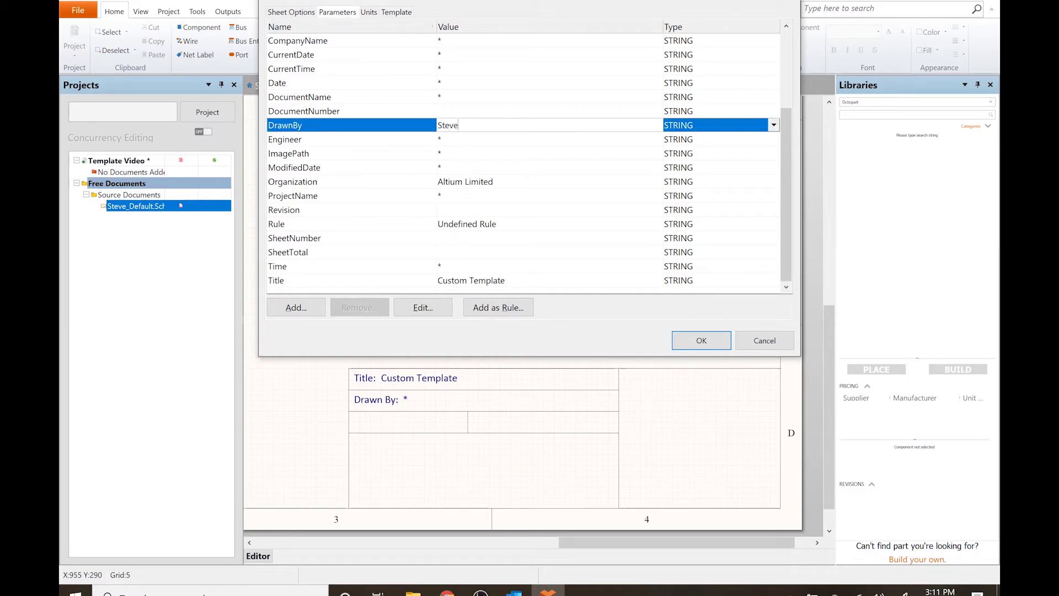
pyautogui.click(702, 341)
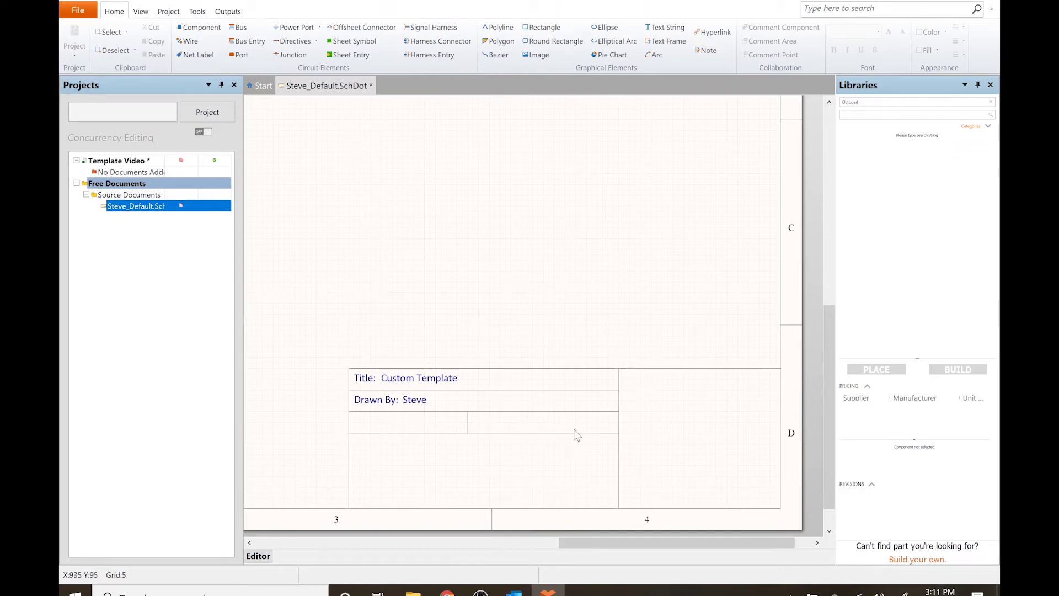
# Step: Place a text string reading "Date:" at the start of the title block's third row
pyautogui.press('p')
pyautogui.press('t')
pyautogui.press('Tab')
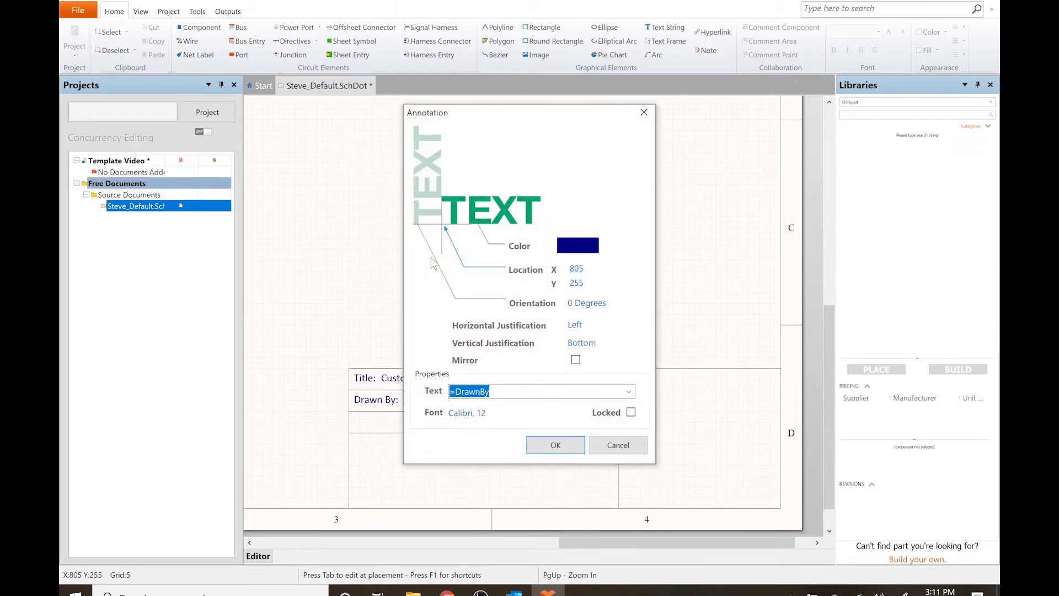
pyautogui.write('Date:')
pyautogui.press('Return')
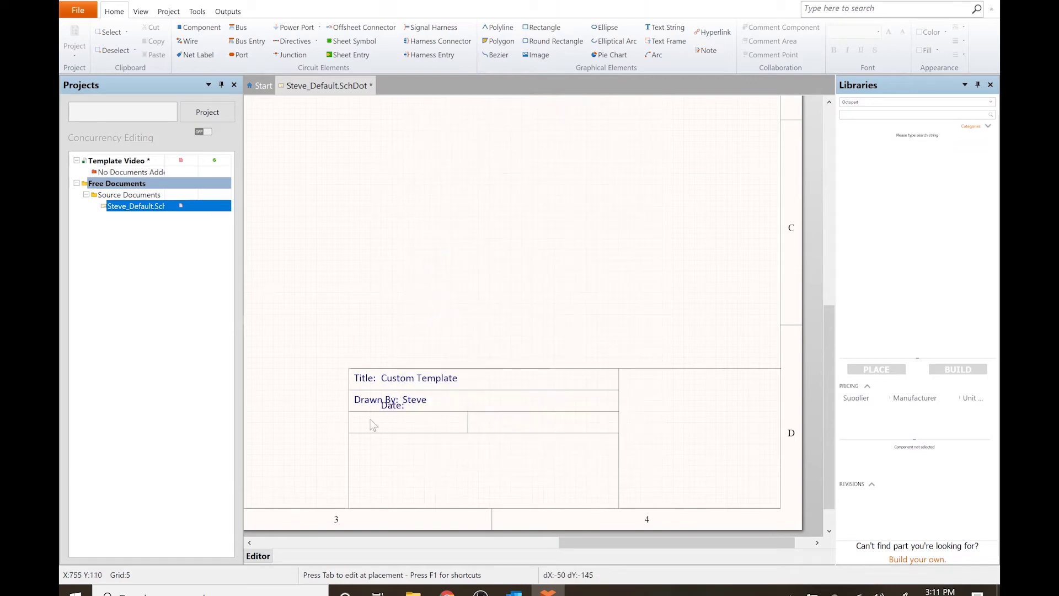
pyautogui.click(355, 433)
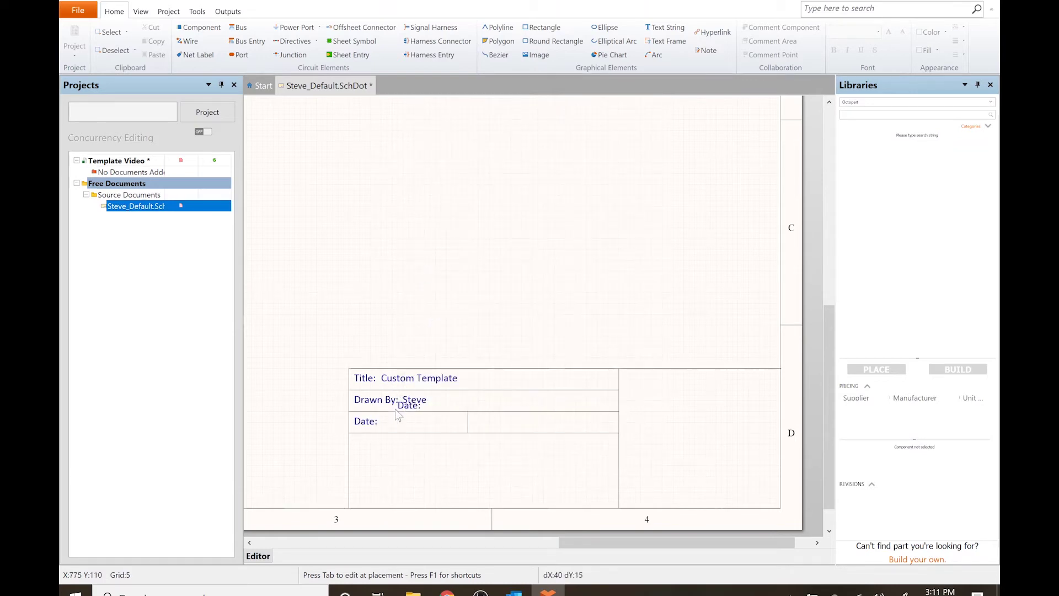
# Step: Place a text string with the special value =CurrentDate just after the "Date:" label
pyautogui.press('Tab')
pyautogui.write('=')
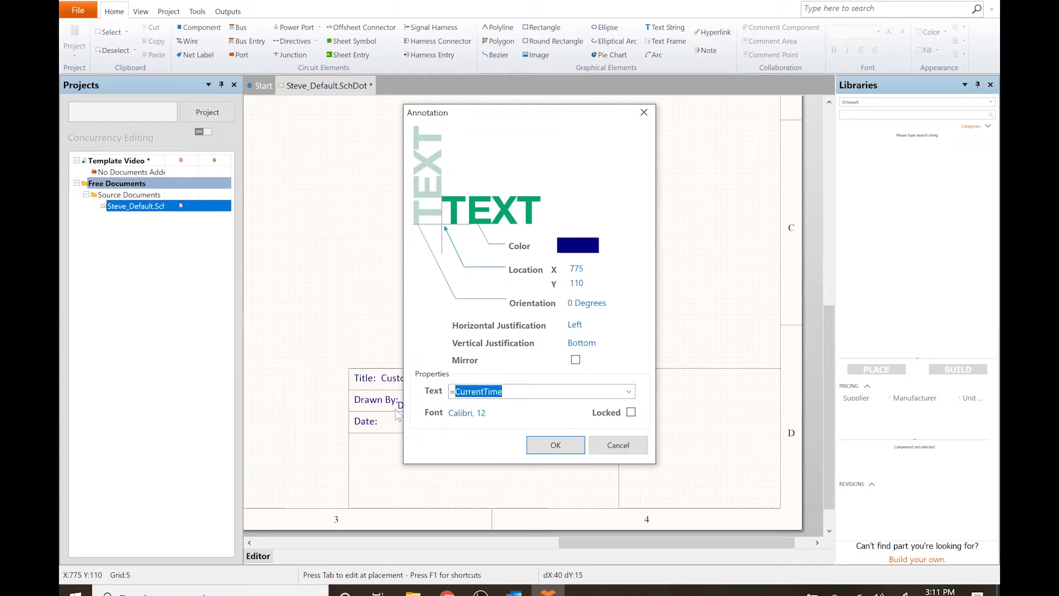
pyautogui.write('d')
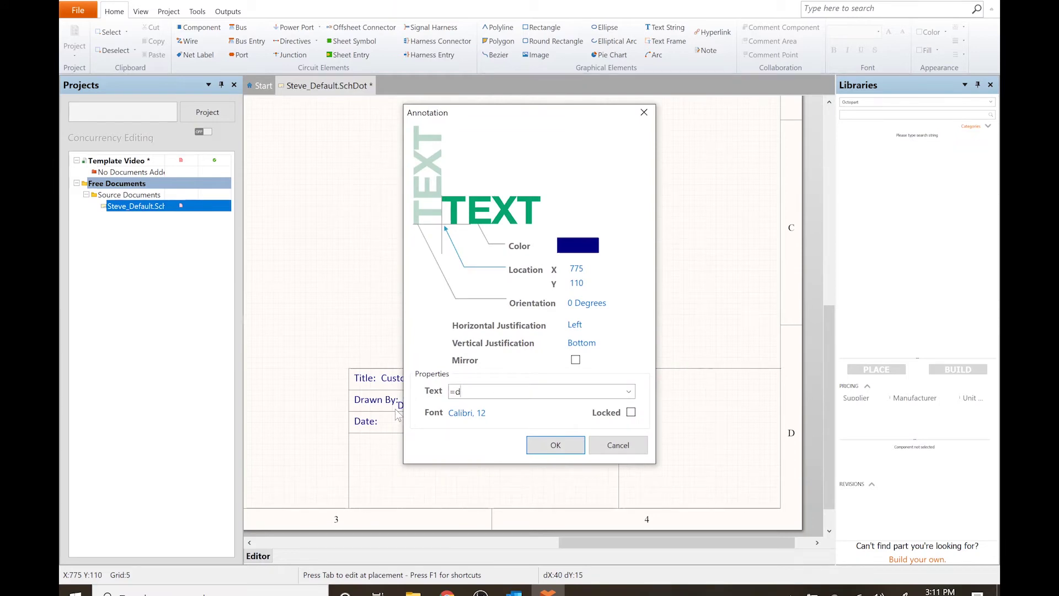
pyautogui.write('atetoday')
pyautogui.press('BackSpace')
pyautogui.press('BackSpace')
pyautogui.press('BackSpace')
pyautogui.press('BackSpace')
pyautogui.click(629, 391)
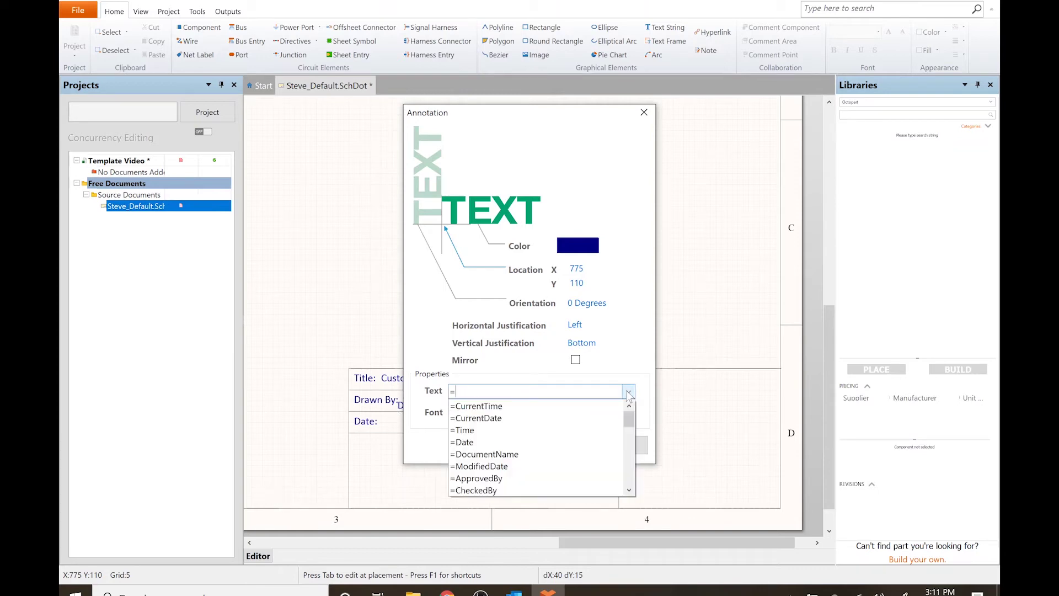
pyautogui.click(553, 418)
pyautogui.click(551, 442)
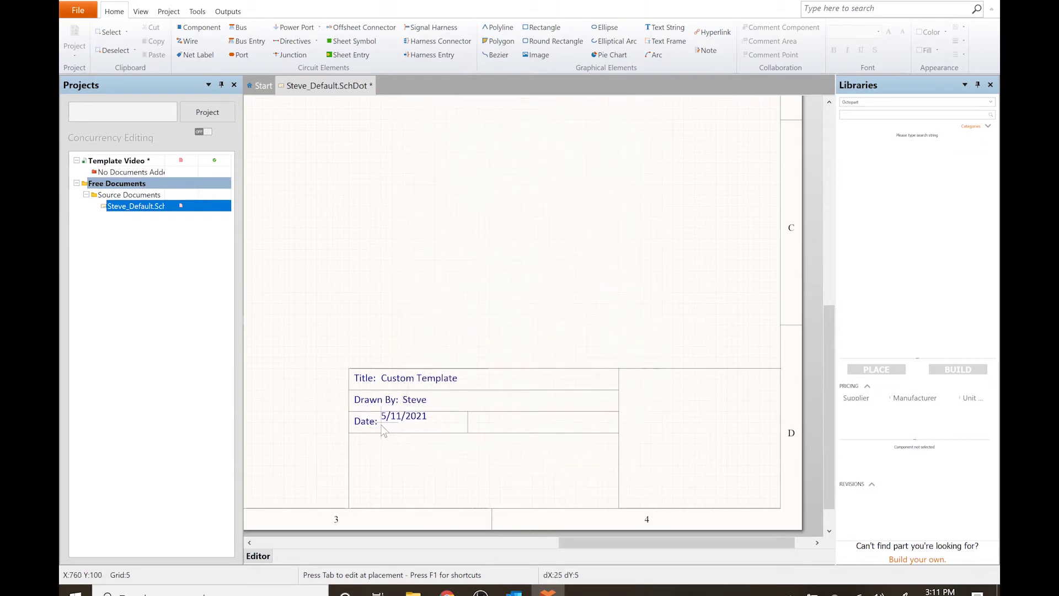
pyautogui.click(382, 430)
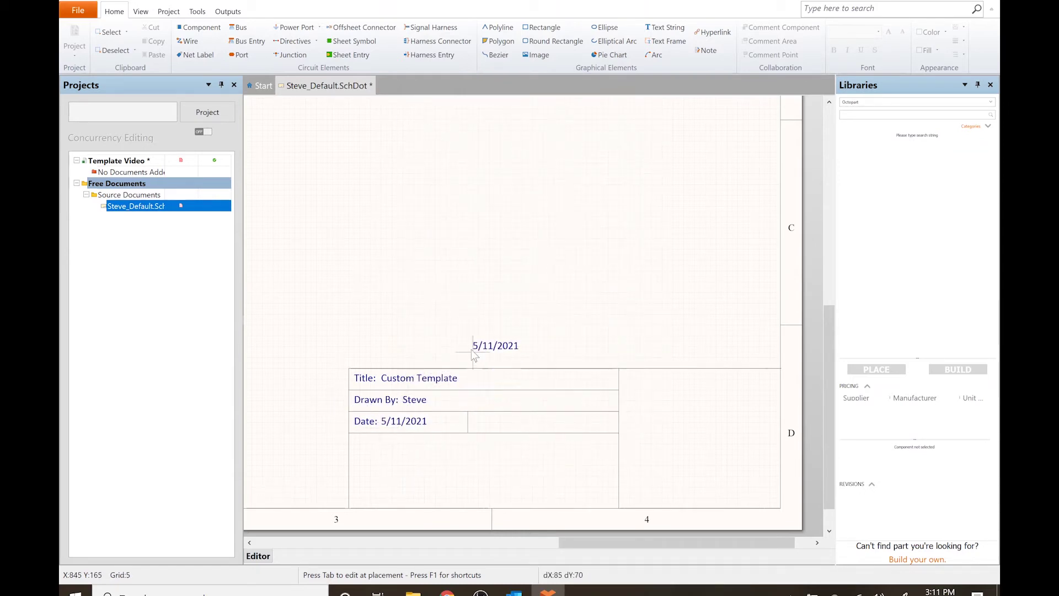
# Step: Place a text string reading "Time:" at the start of the third row's second cell
pyautogui.press('Tab')
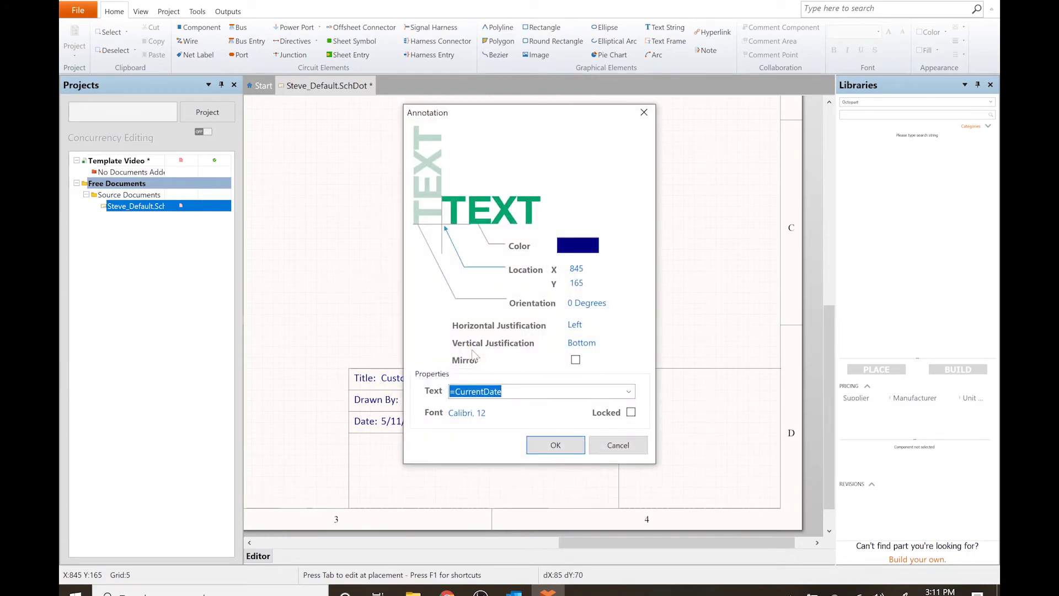
pyautogui.write('Time')
pyautogui.press('Return')
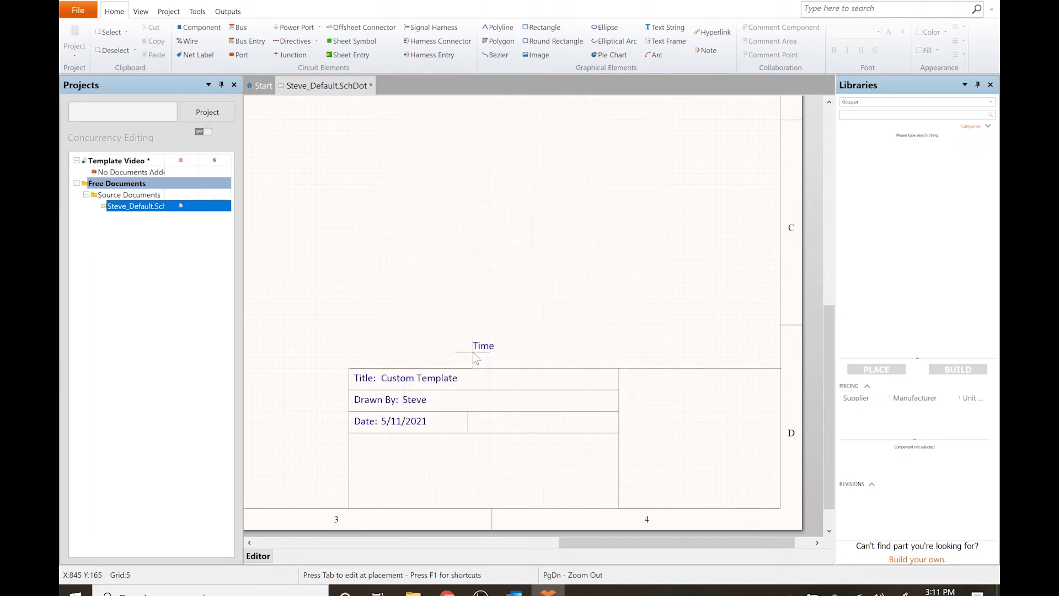
pyautogui.press('Tab')
pyautogui.press('BackSpace')
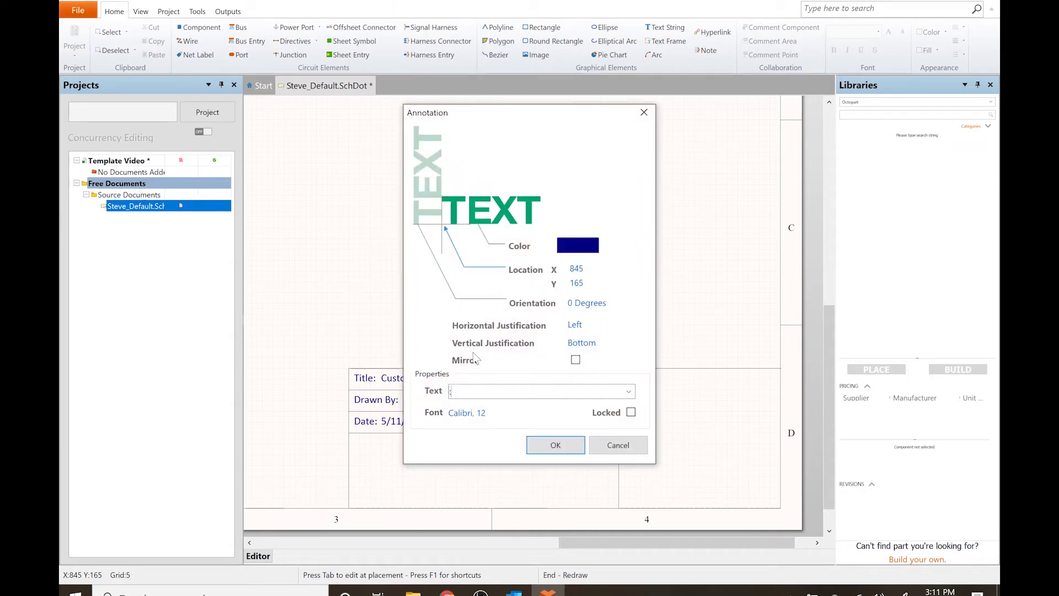
pyautogui.write('Time:')
pyautogui.press('Return')
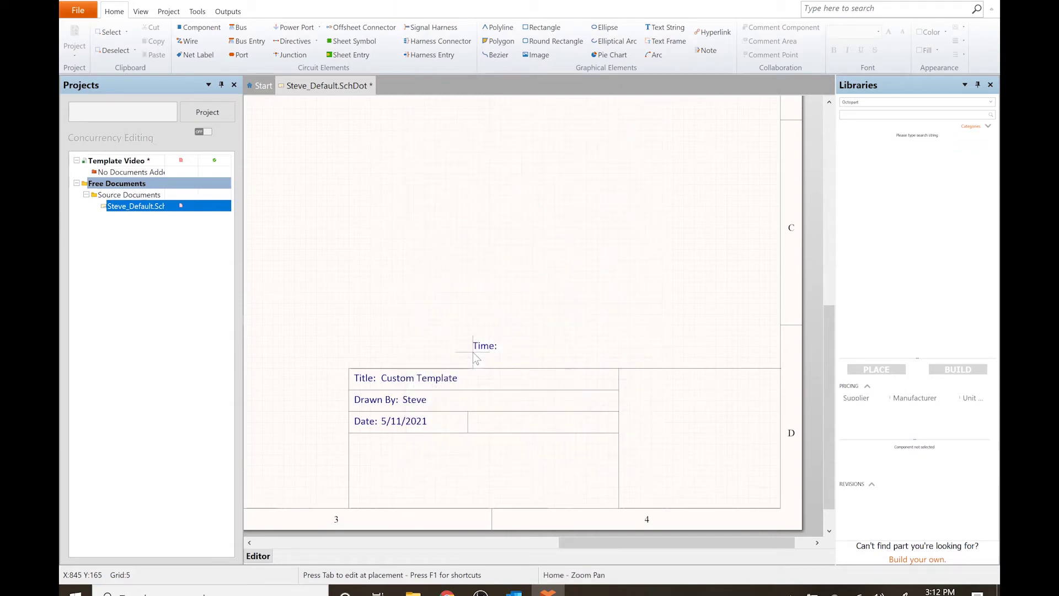
pyautogui.click(471, 426)
# Step: Place a text string with the special value =CurrentTime just after the "Time:" label and finish placing text
pyautogui.press('Tab')
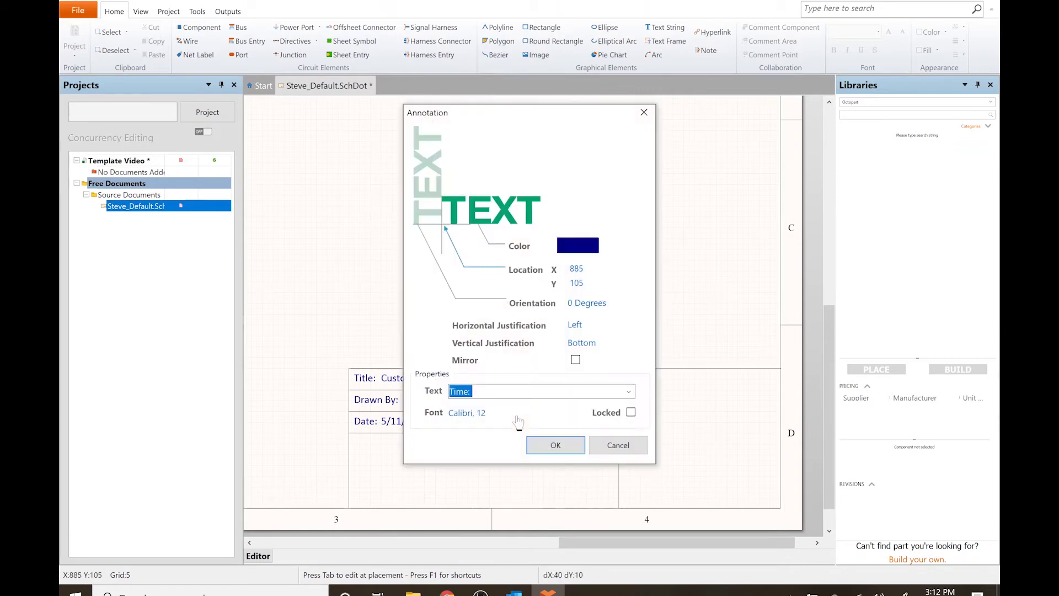
pyautogui.write('=C')
pyautogui.press('BackSpace')
pyautogui.write('Cu')
pyautogui.press('BackSpace')
pyautogui.write('urrentTime')
pyautogui.press('Return')
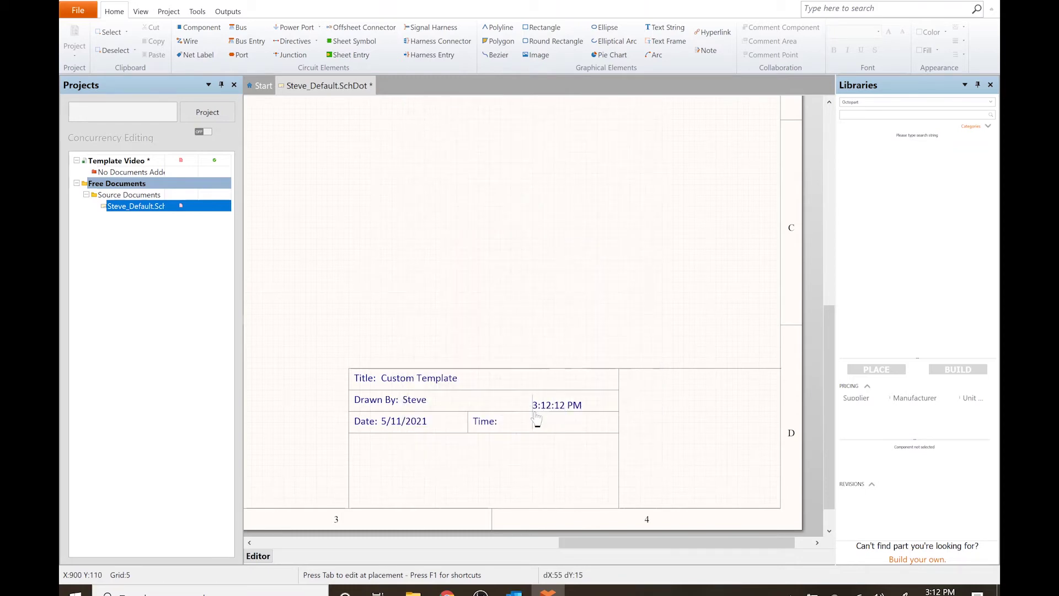
pyautogui.click(504, 435)
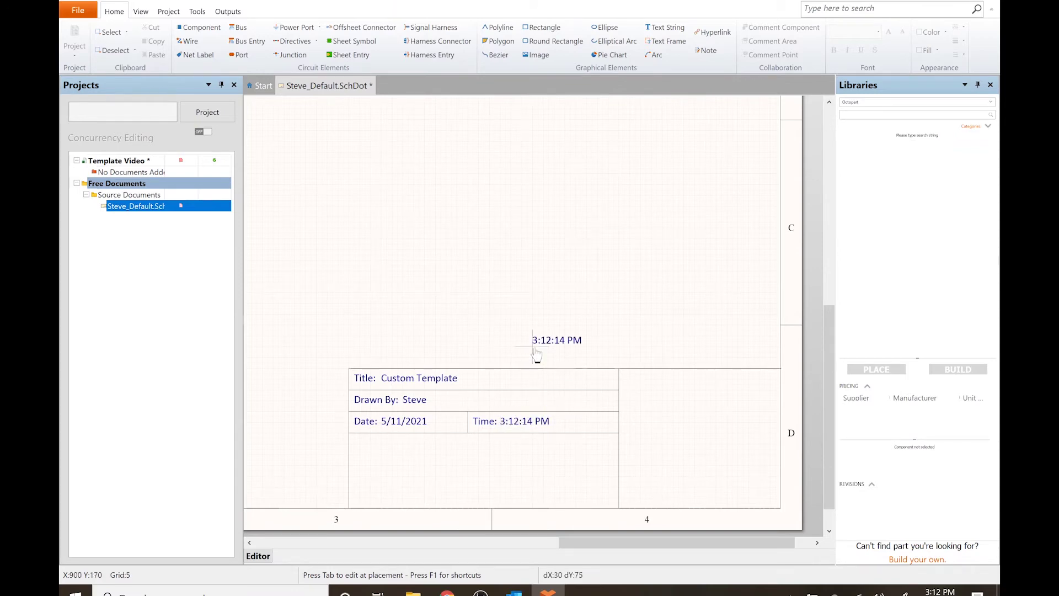
pyautogui.press('Tab')
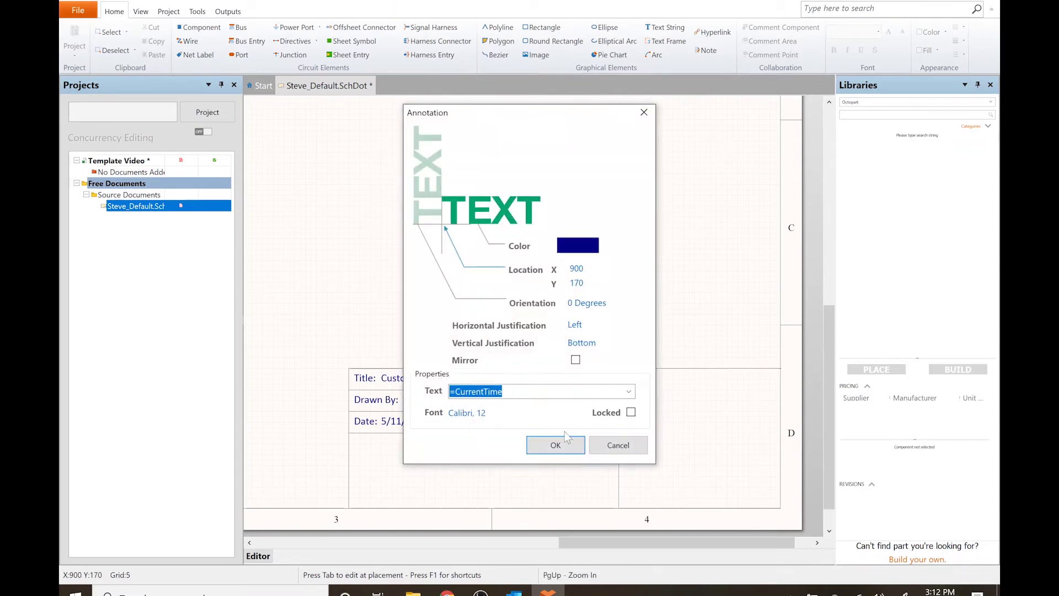
pyautogui.click(616, 448)
pyautogui.press('Escape')
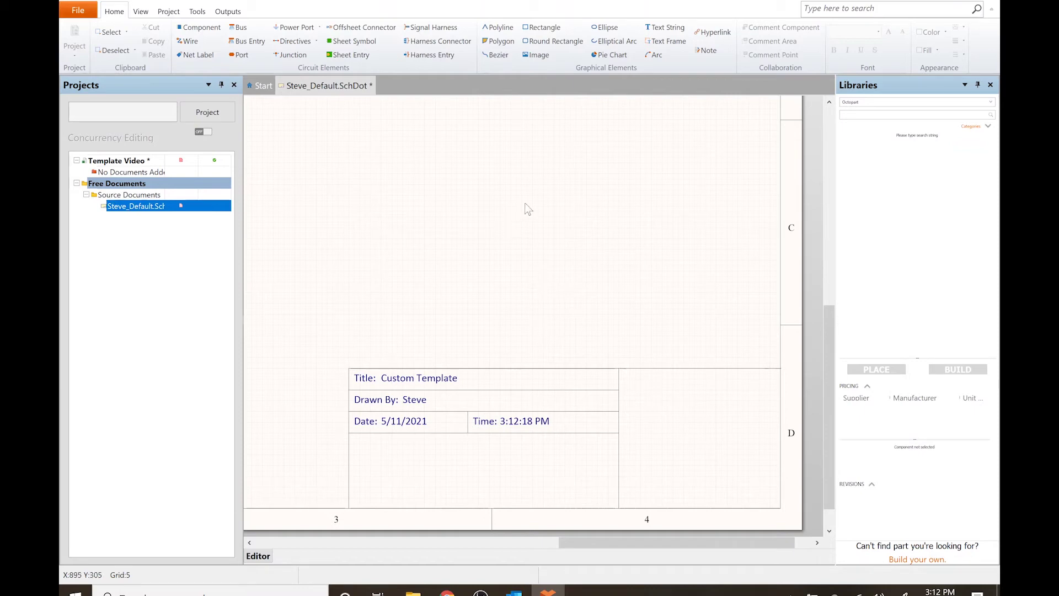
# Step: Draw a horizontal polyline at Y 70 beneath the date and time row, spanning from the block's outer edge to its vertical divider
pyautogui.click(498, 27)
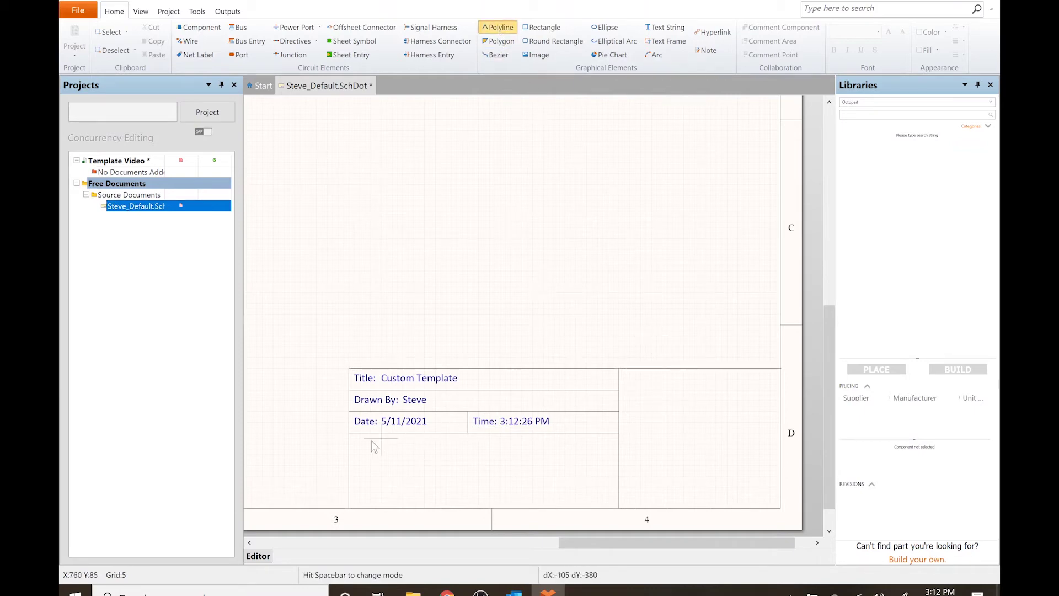
pyautogui.click(351, 454)
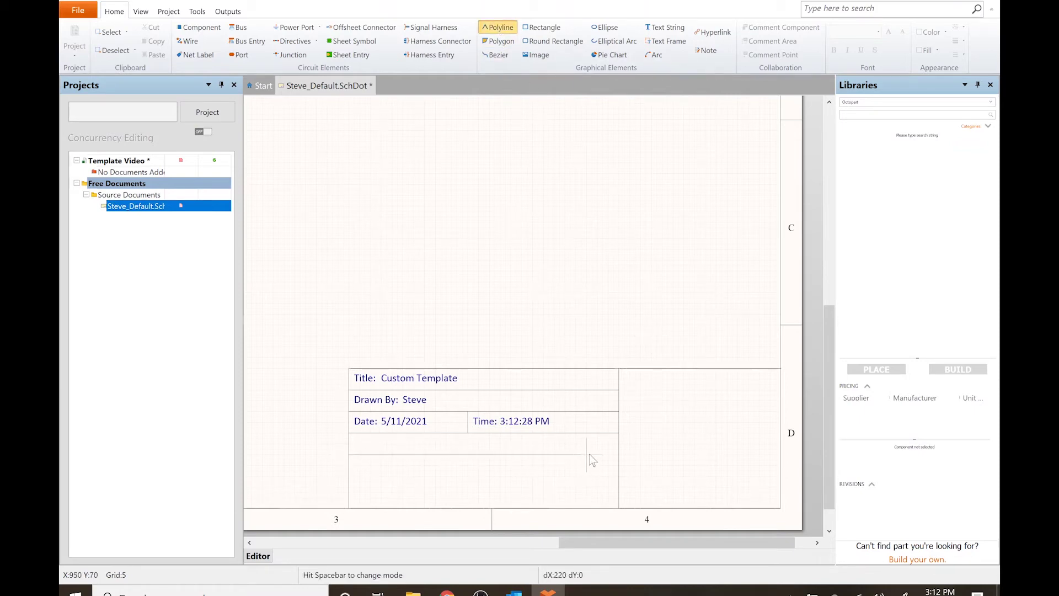
pyautogui.click(617, 456)
pyautogui.press('Escape')
# Step: Place a text string reading "FIle:" at the start of the title block's fourth row
pyautogui.press('p')
pyautogui.press('t')
pyautogui.press('Tab')
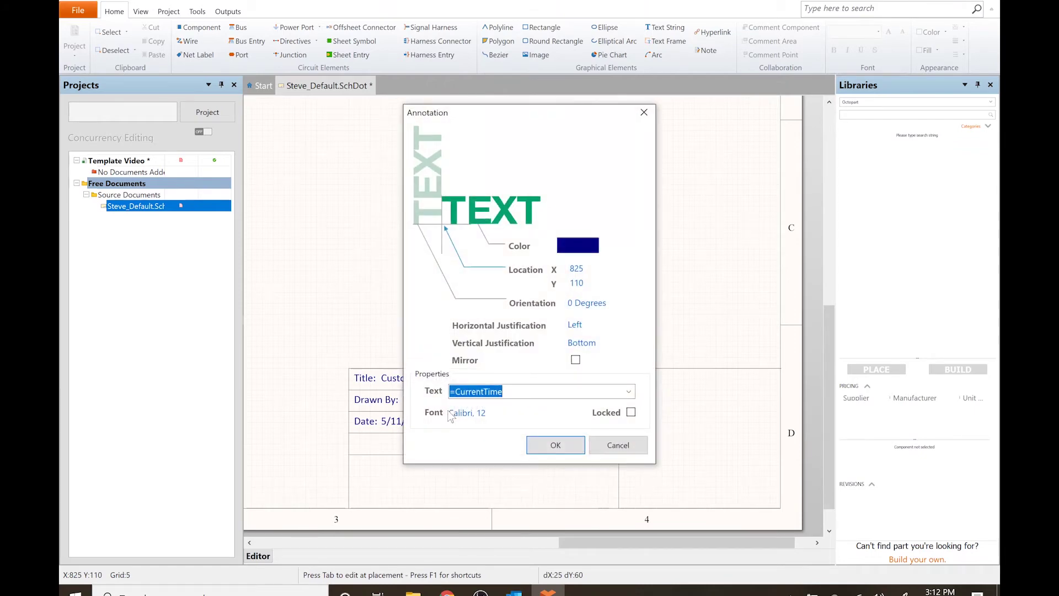
pyautogui.write('Fl')
pyautogui.press('Return')
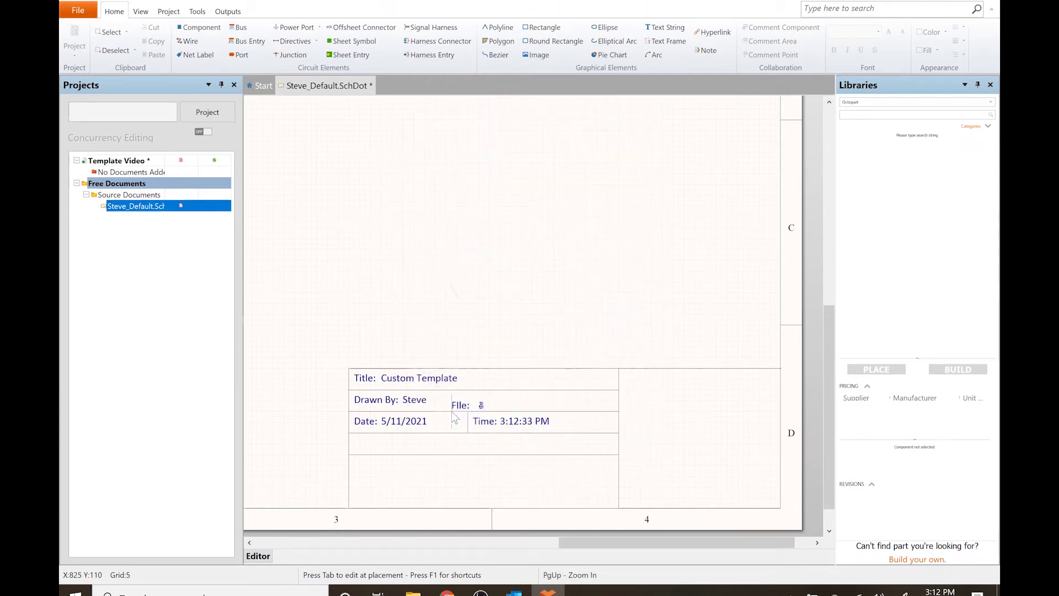
pyautogui.click(356, 451)
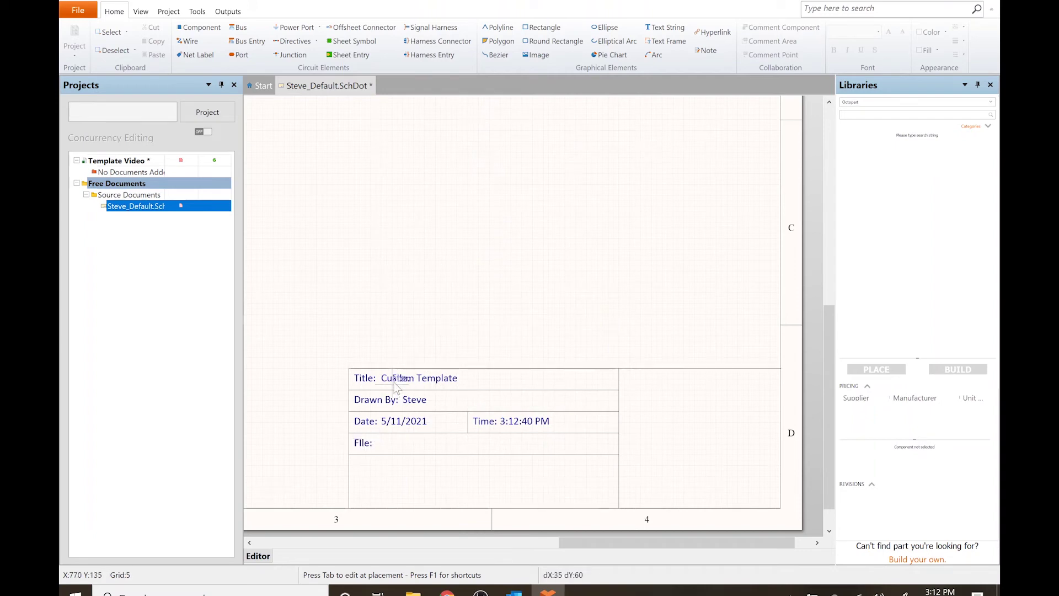
# Step: Place a text string with the special value =DocumentName just after the "FIle:" label and finish placing text
pyautogui.press('Tab')
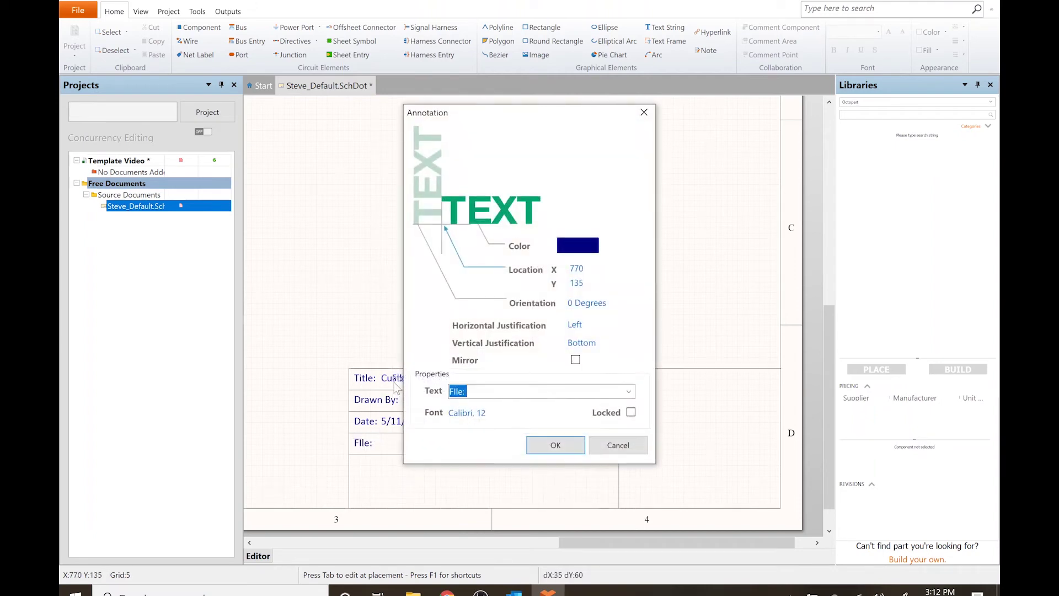
pyautogui.click(628, 391)
pyautogui.click(539, 454)
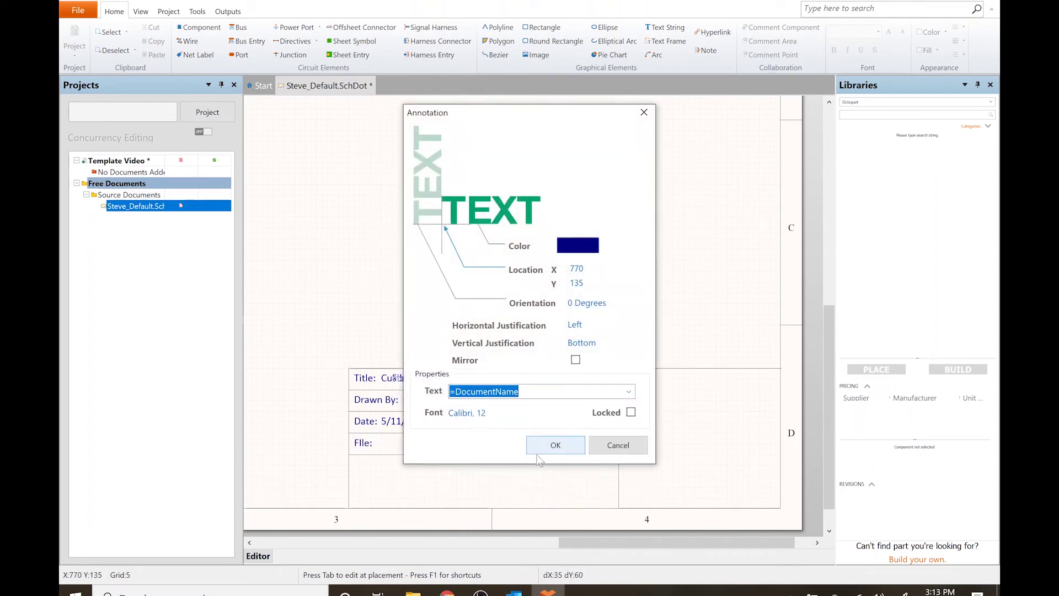
pyautogui.click(553, 444)
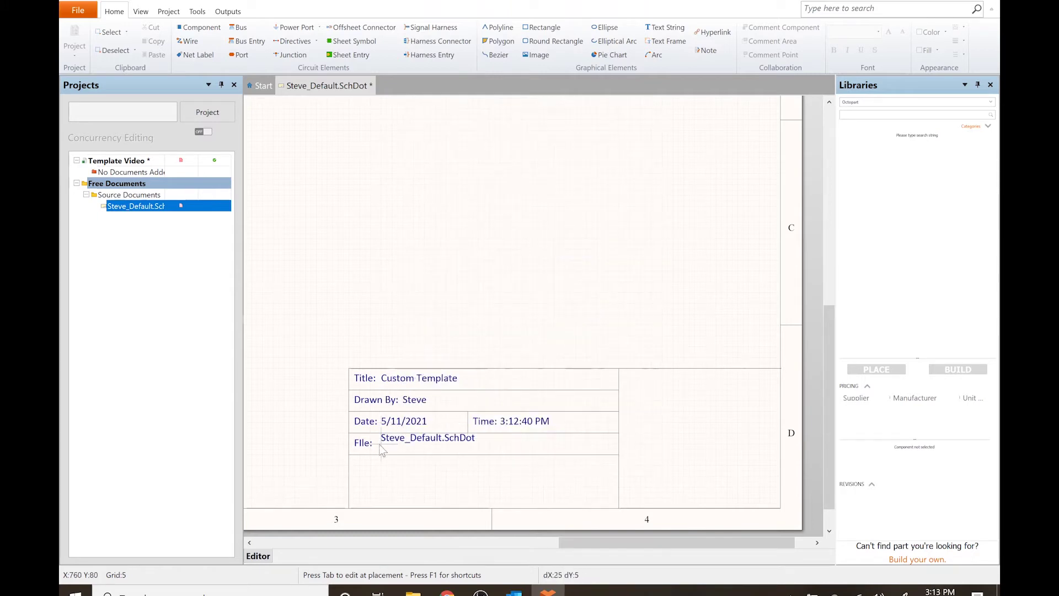
pyautogui.click(380, 450)
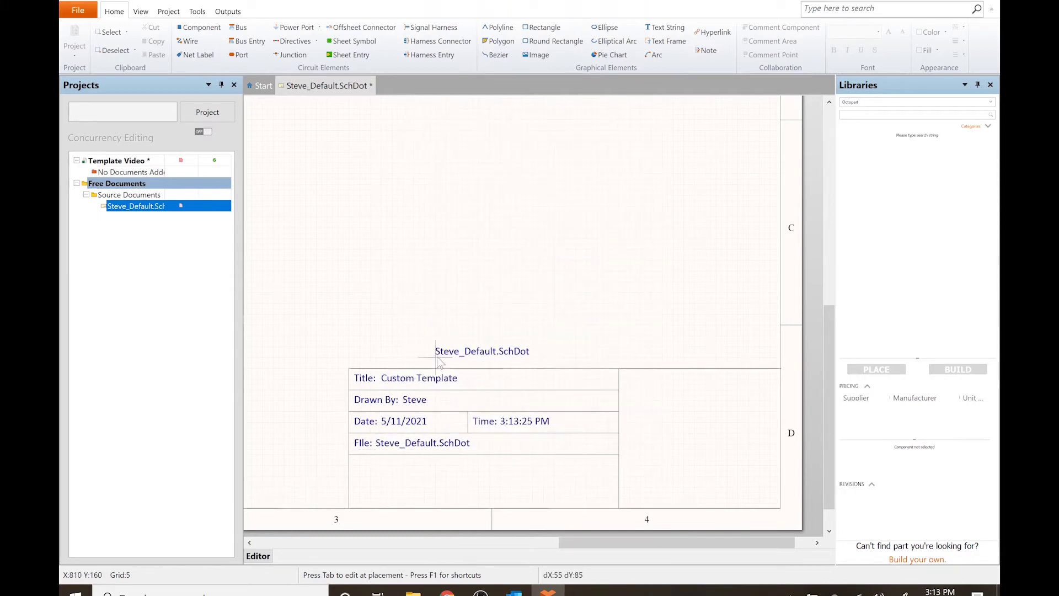
pyautogui.press('Escape')
# Step: Draw a polyline at Y 50 beneath the file row and a vertical polyline splitting the resulting fifth row in two
pyautogui.hscroll(1, 418, 496)
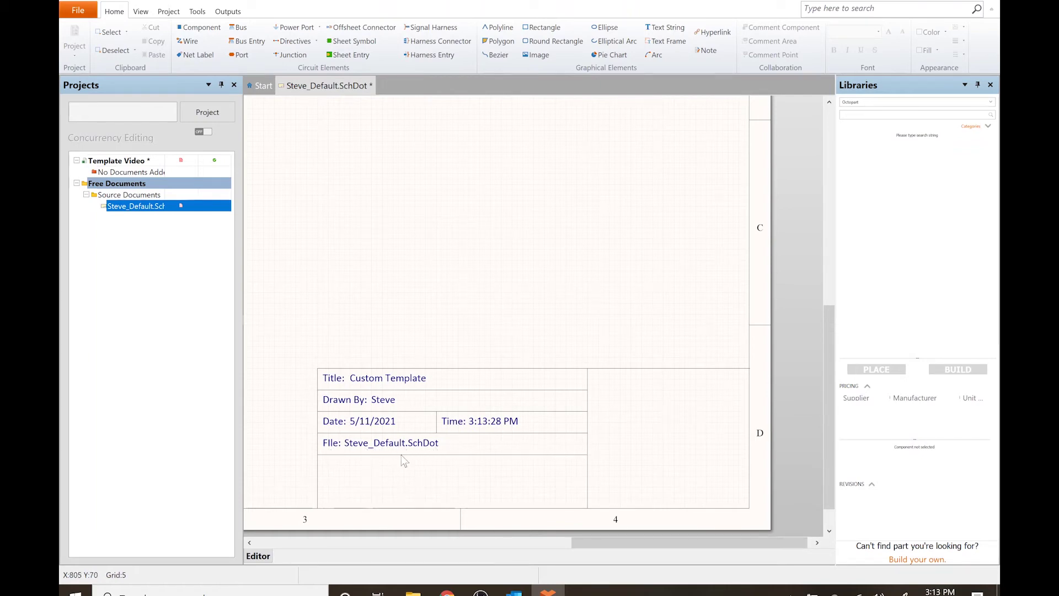
pyautogui.click(501, 27)
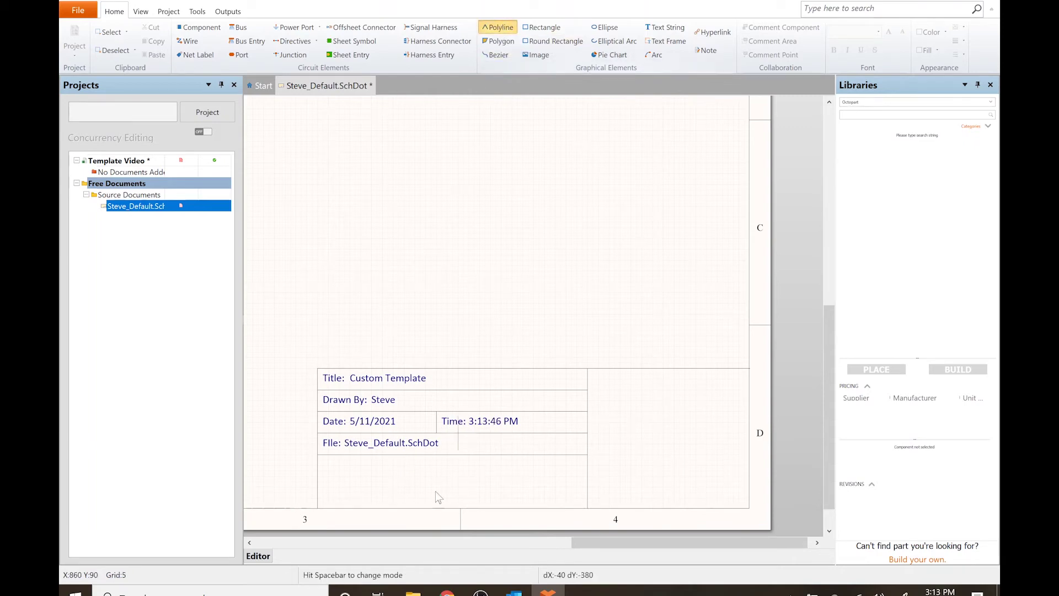
pyautogui.click(319, 475)
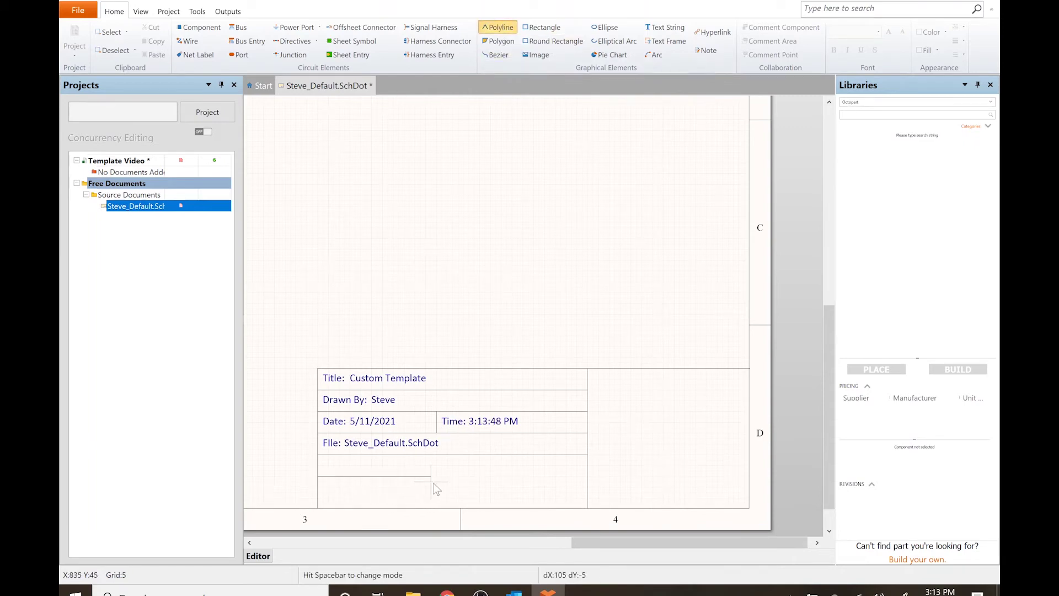
pyautogui.click(585, 476)
pyautogui.rightClick(438, 457)
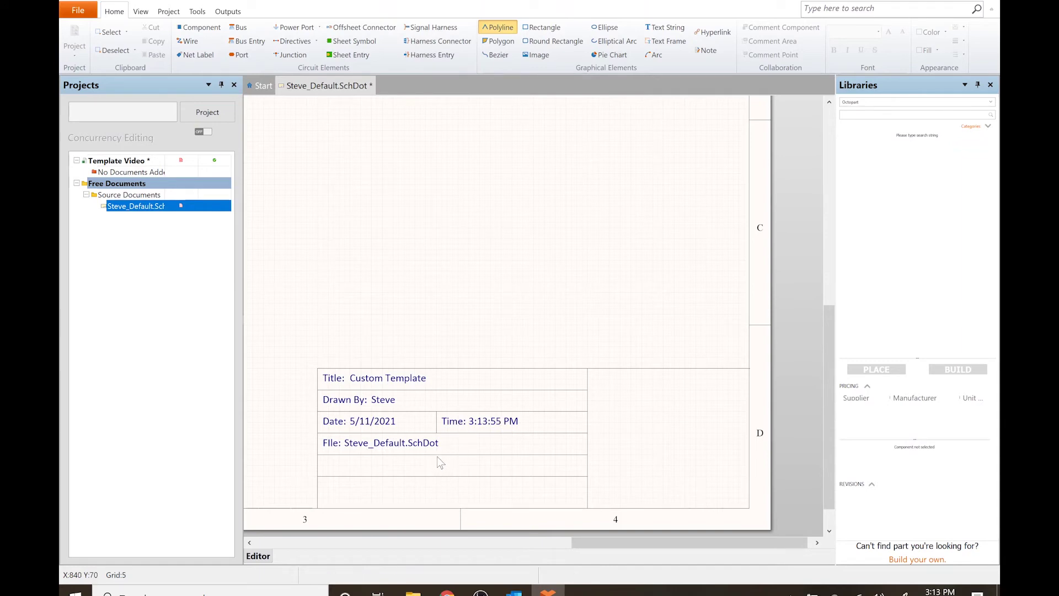
pyautogui.rightClick(457, 466)
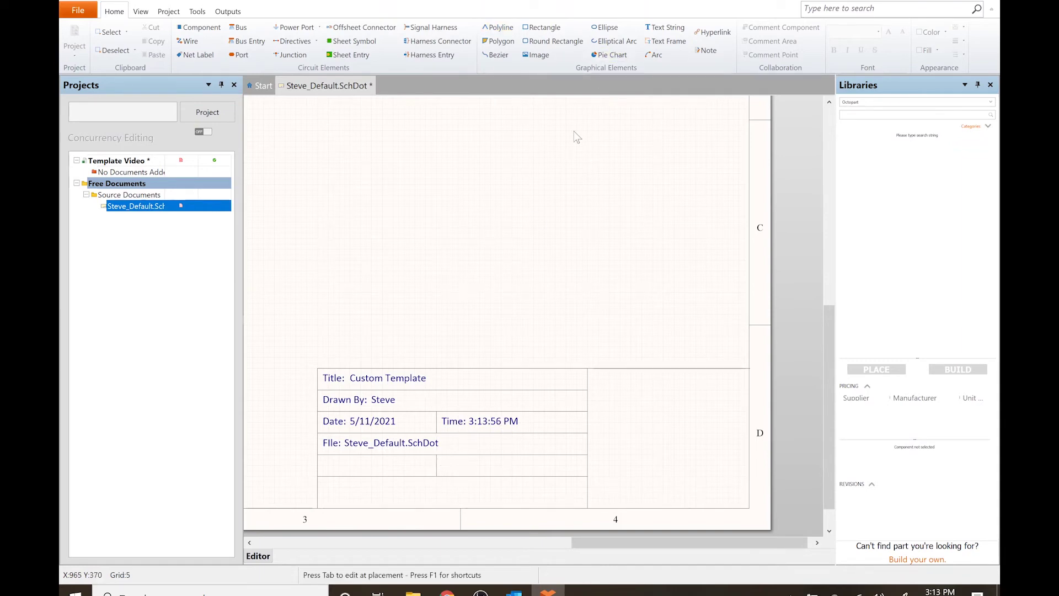
# Step: Place a text string reading "Sheet Number:" at the start of the fifth row's second cell
pyautogui.press('Tab')
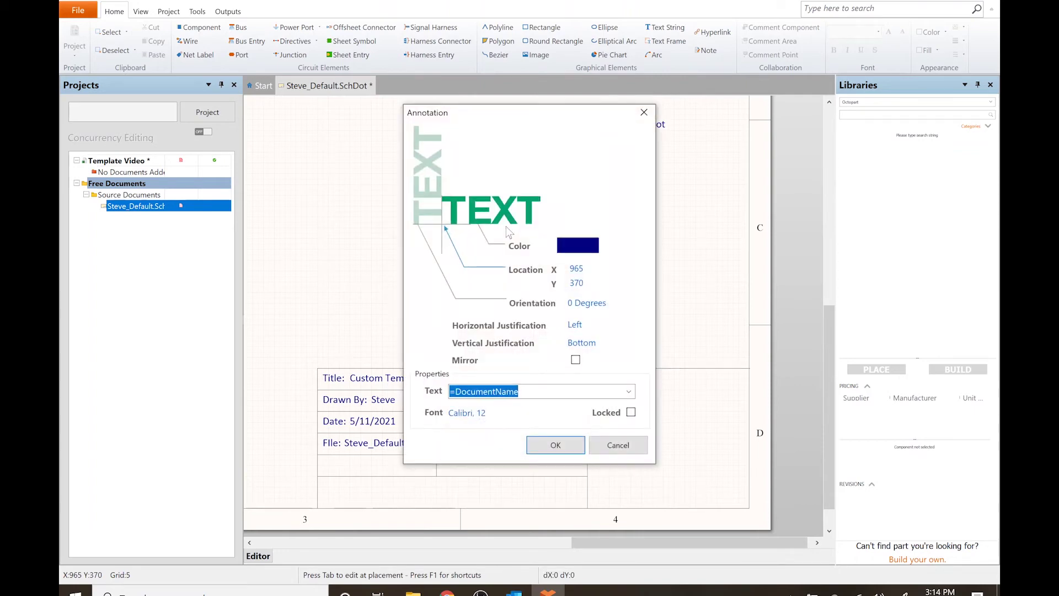
pyautogui.write('Sheet')
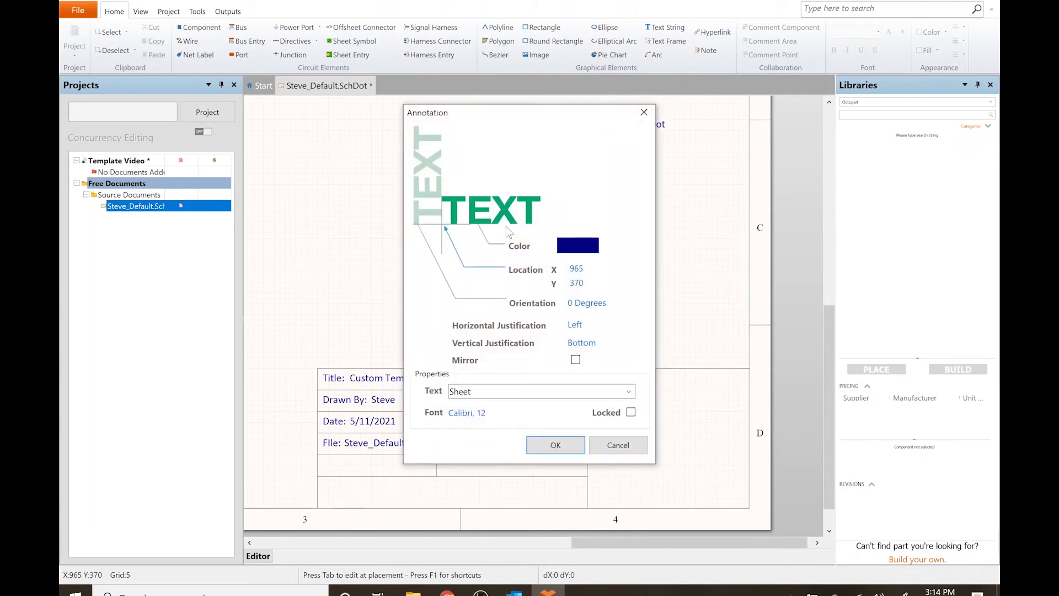
pyautogui.write(' Number:')
pyautogui.press('Return')
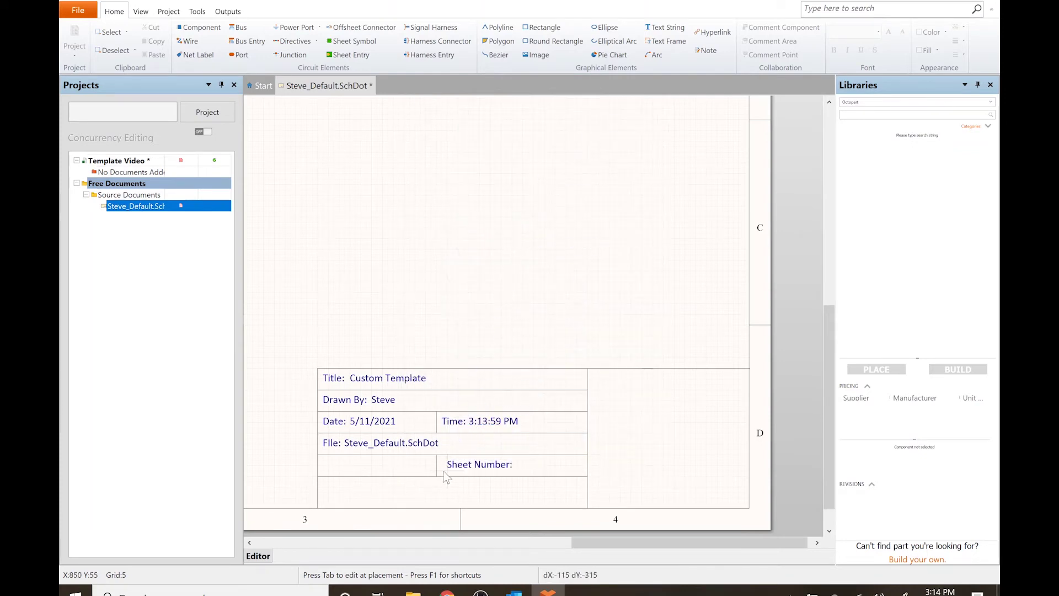
pyautogui.click(444, 478)
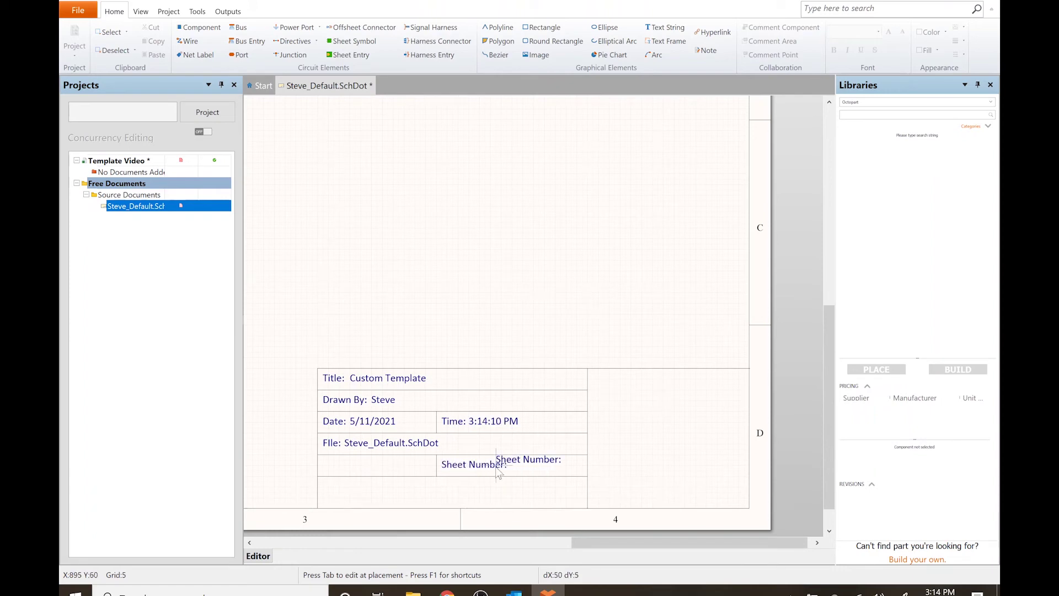
# Step: Place a text string reading "of" after the "Sheet Number:" label, leaving a gap between them for the sheet number
pyautogui.press('Tab')
pyautogui.write('of')
pyautogui.press('Return')
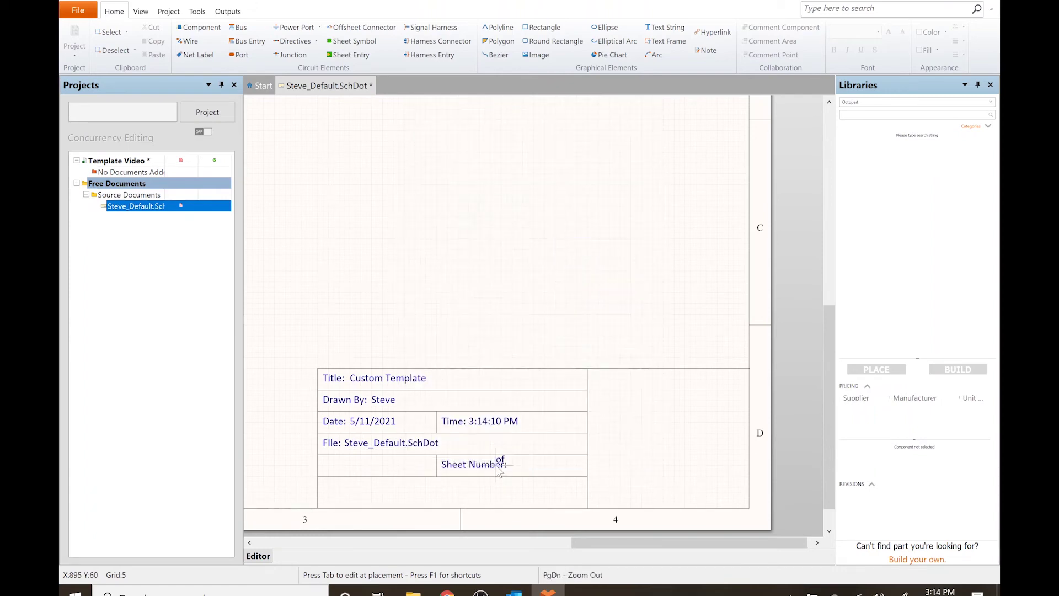
pyautogui.click(531, 468)
# Step: Place a text string with the special value =SheetNumber between the "Sheet Number:" label and "of"
pyautogui.press('Tab')
pyautogui.write('=Sh')
pyautogui.press('Down')
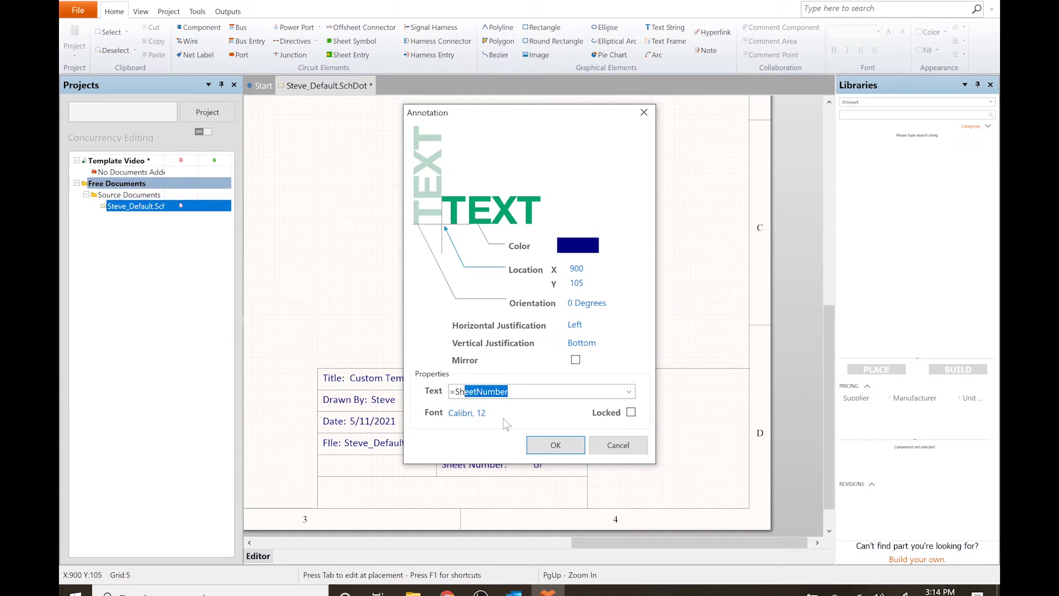
pyautogui.press('Return')
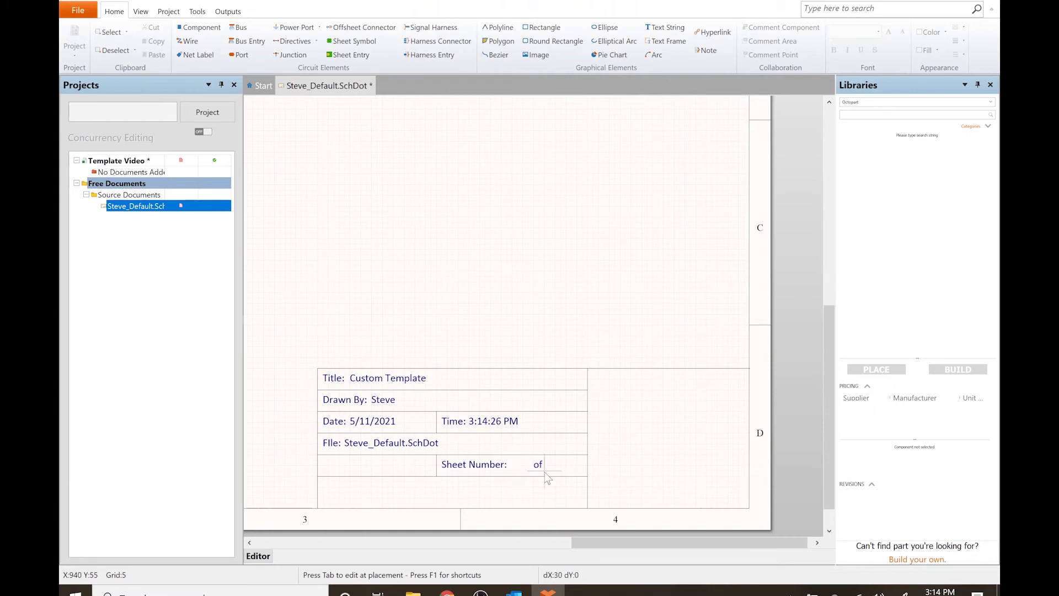
# Step: Place a text string with the special value =SheetTotal just after "of" and finish placing text
pyautogui.press('Tab')
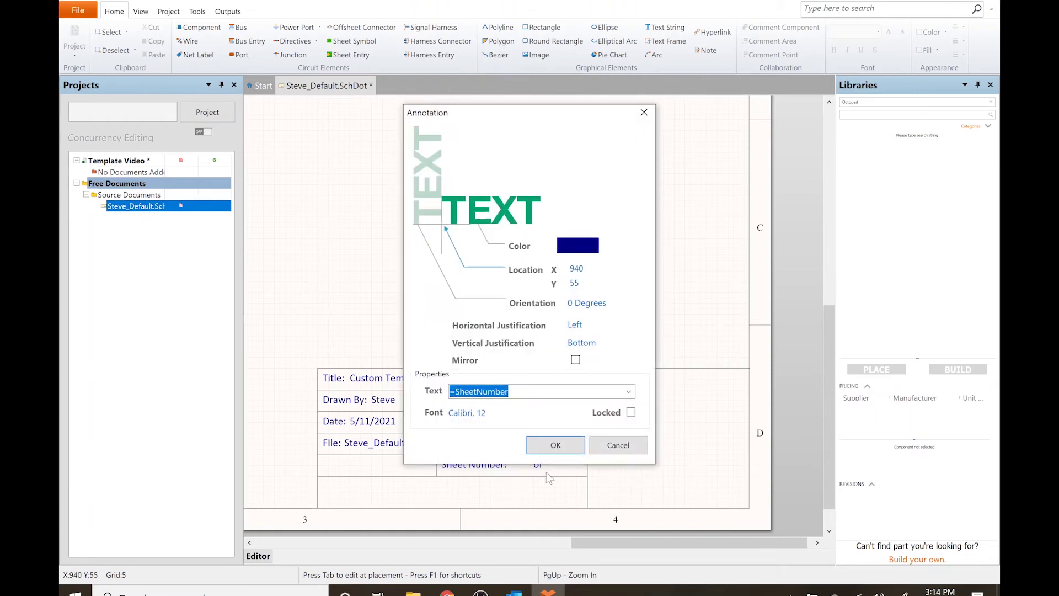
pyautogui.write('=CurrentTime')
pyautogui.press('Return')
pyautogui.press('Return')
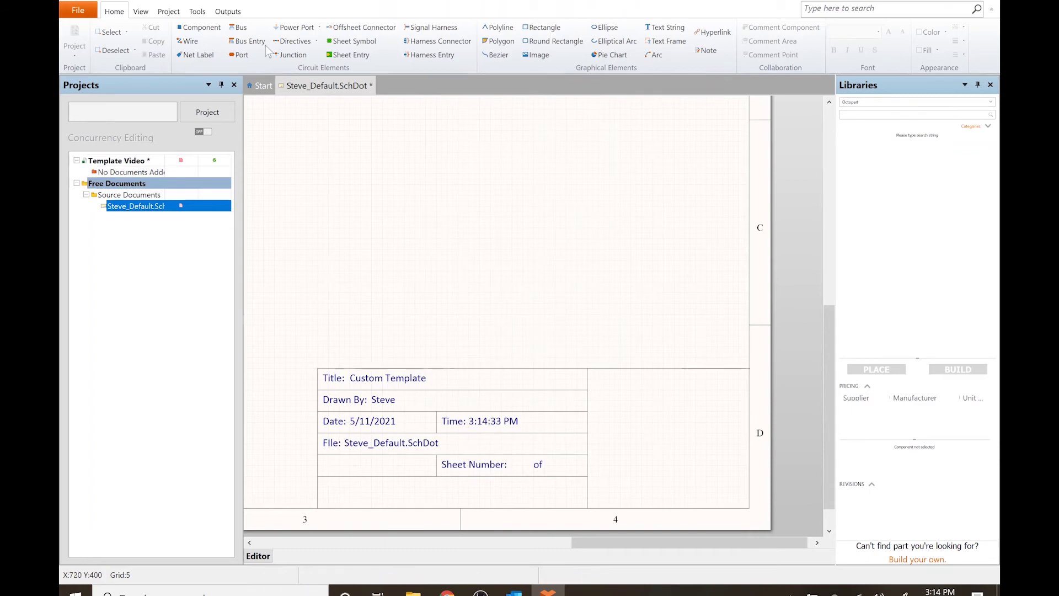
# Step: Number the schematic sheets by applying automatic sheet numbers and document numbers and updating the sheet count
pyautogui.click(197, 13)
pyautogui.click(279, 44)
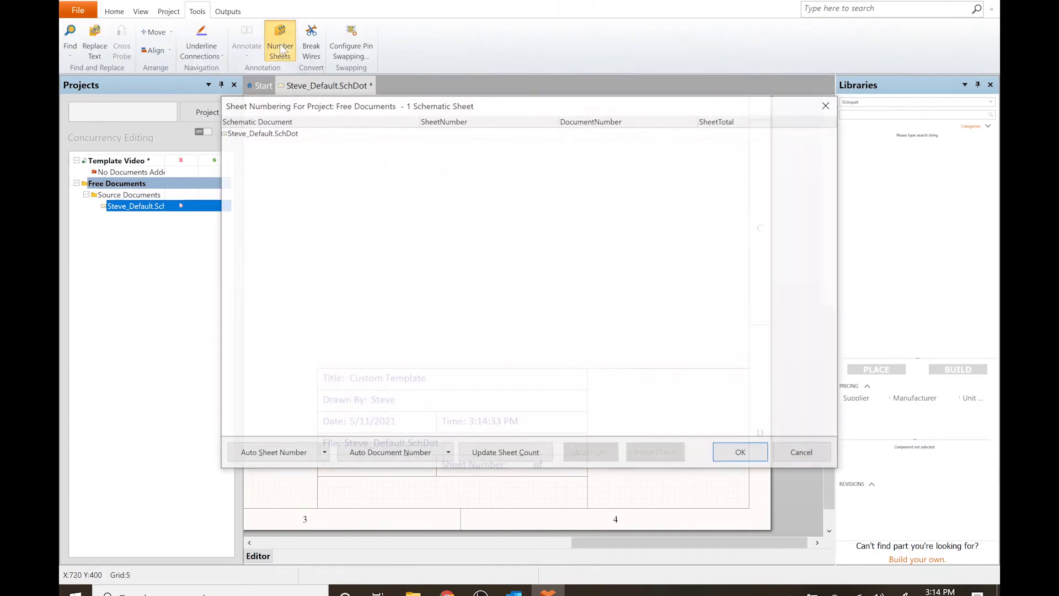
pyautogui.click(288, 457)
pyautogui.click(431, 457)
pyautogui.click(498, 455)
pyautogui.click(743, 454)
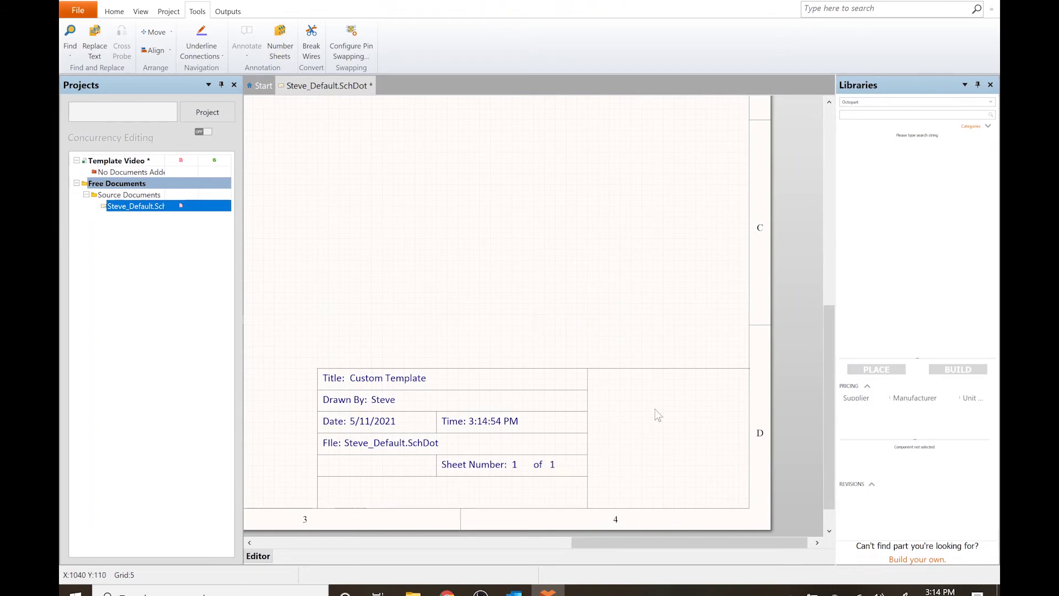
# Step: Insert the image G-Corp Logo 1 into the title block's empty area beside the text rows
pyautogui.click(122, 18)
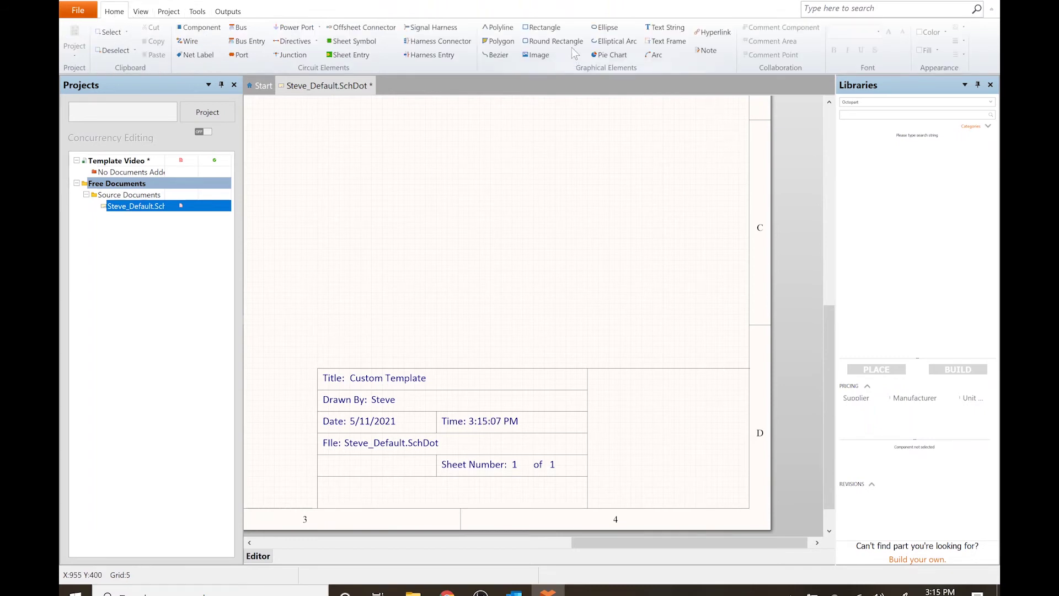
pyautogui.click(541, 55)
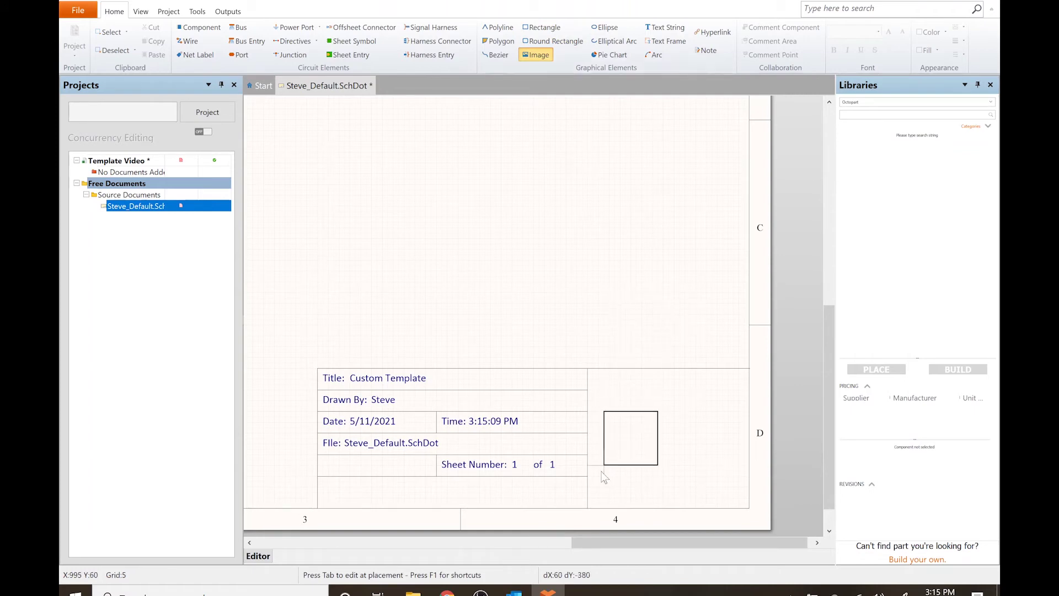
pyautogui.click(741, 384)
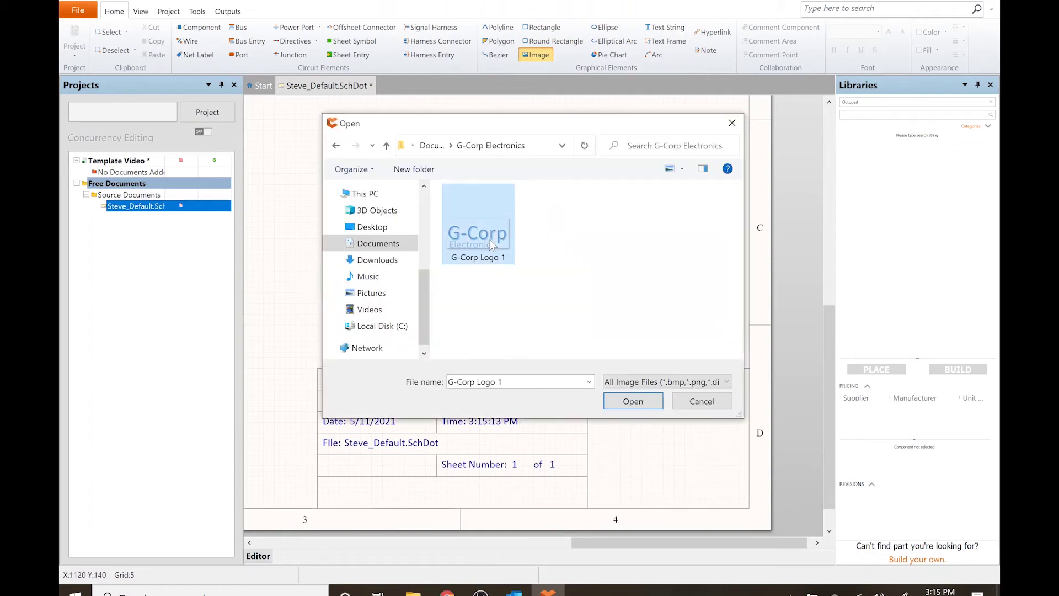
pyautogui.click(632, 401)
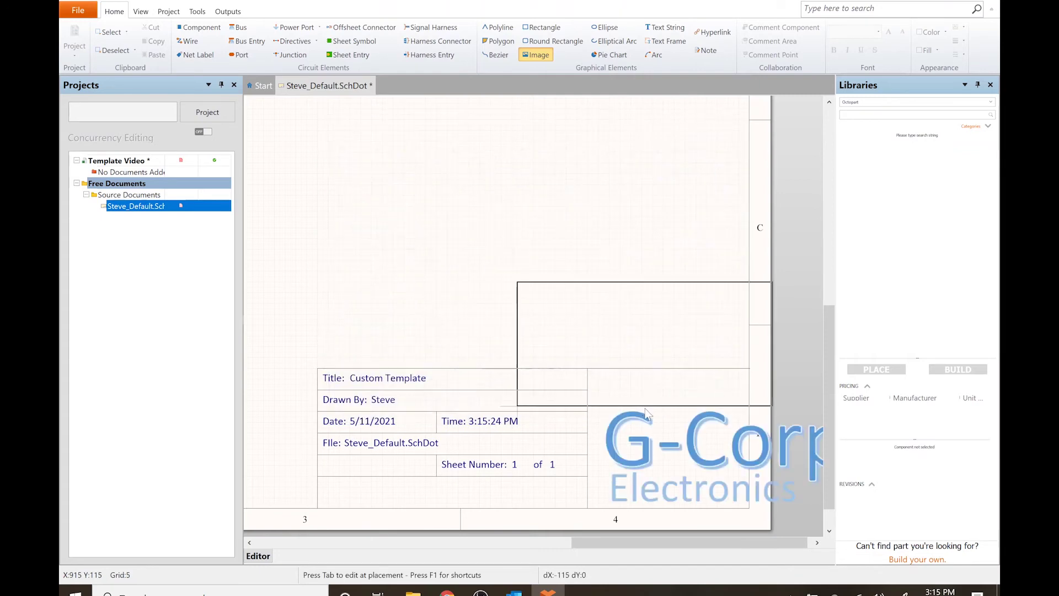
pyautogui.press('Escape')
# Step: Resize the G-Corp logo so it fits inside the title block's logo area
pyautogui.click(761, 454)
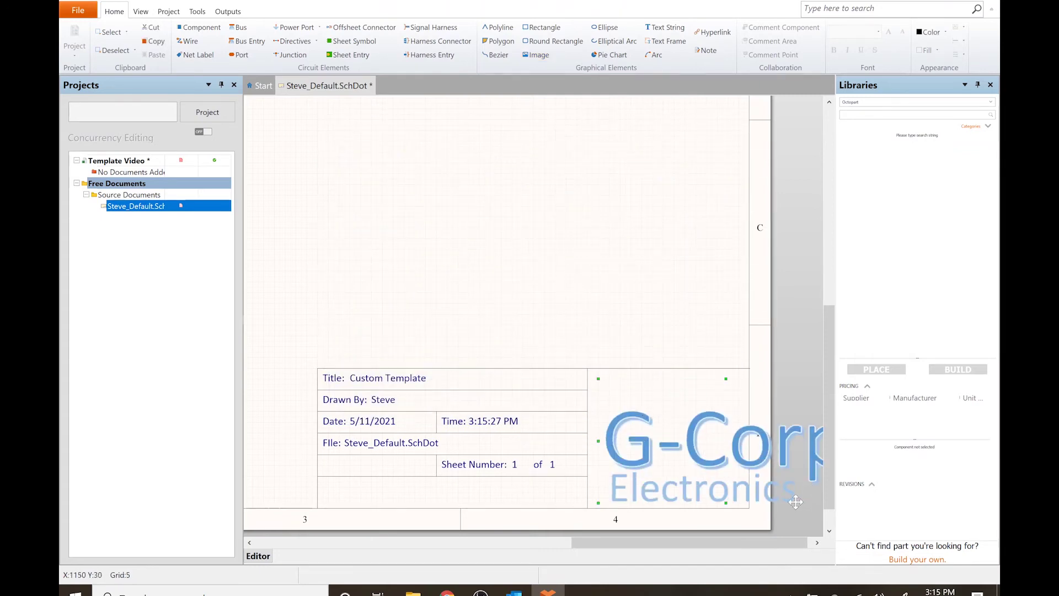
pyautogui.moveTo(800, 543); pyautogui.dragTo(806, 548)
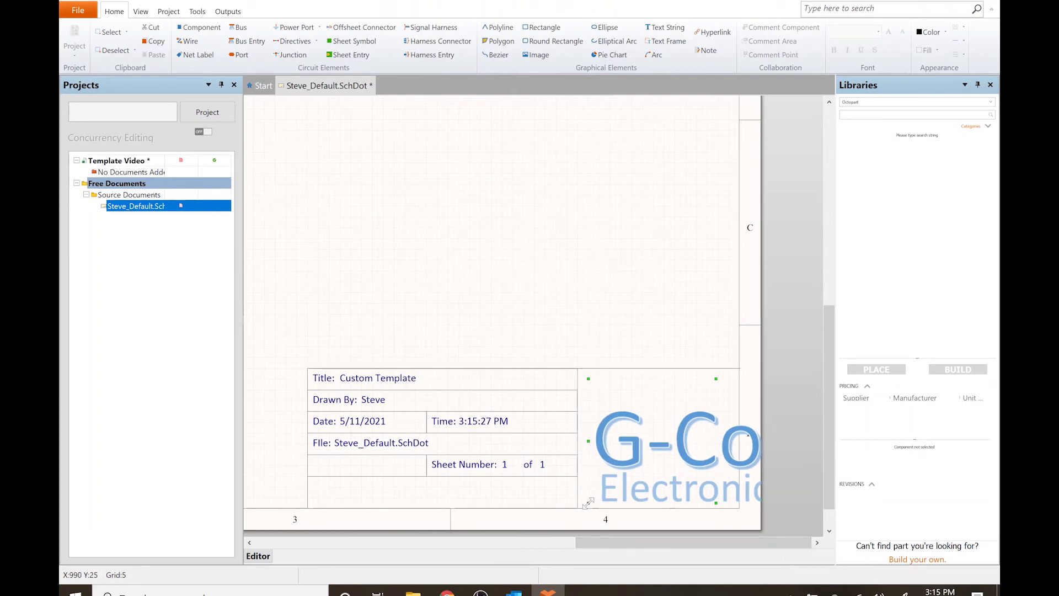
pyautogui.click(673, 343)
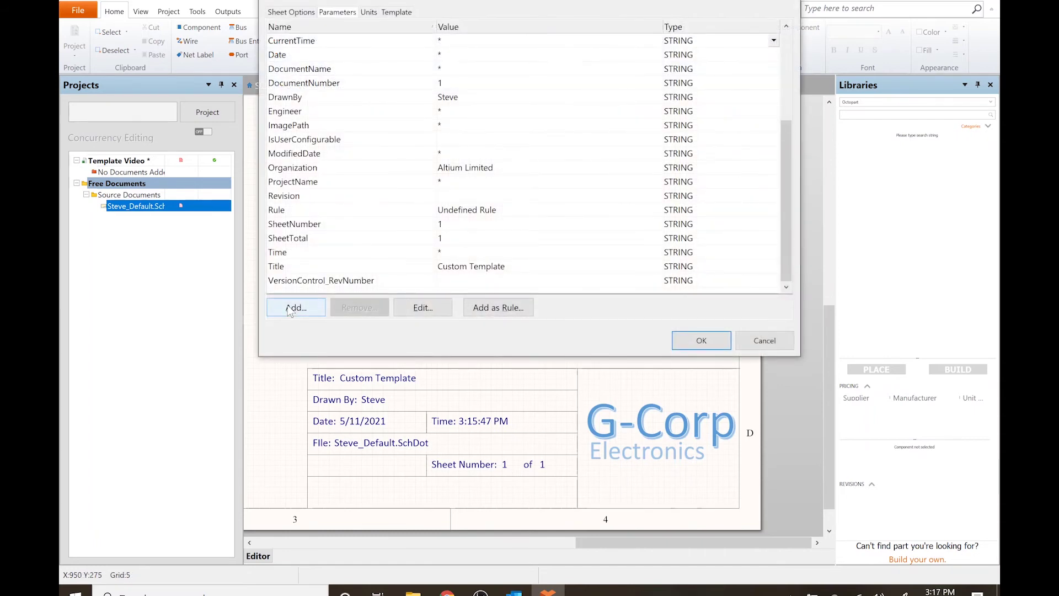
# Step: Add a document parameter for the author's favorite color, give it a color value, and accept the document options
pyautogui.click(296, 307)
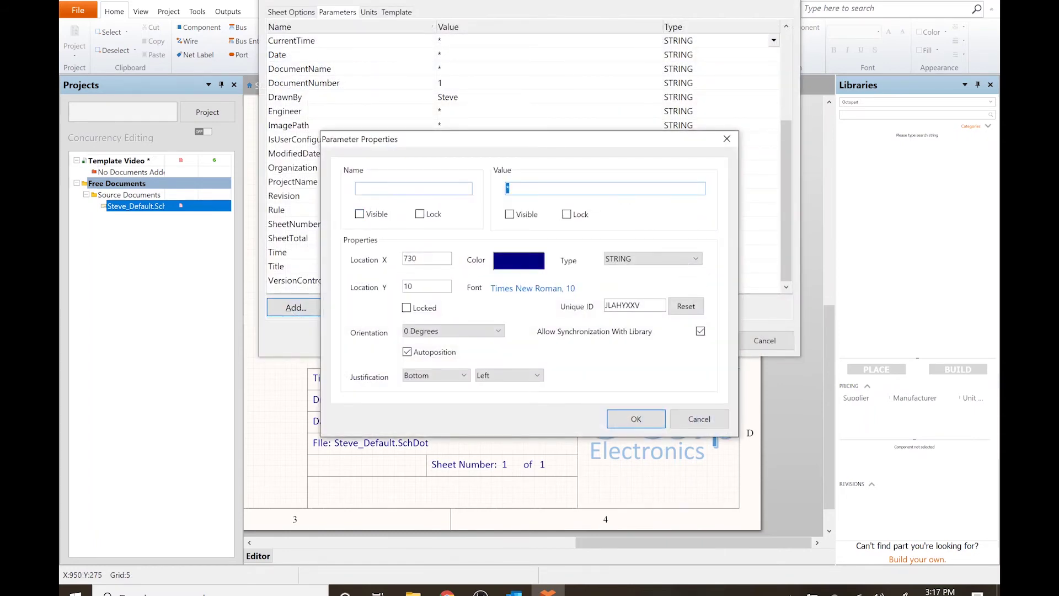
pyautogui.write("Steve's Favorite Color")
pyautogui.click(637, 418)
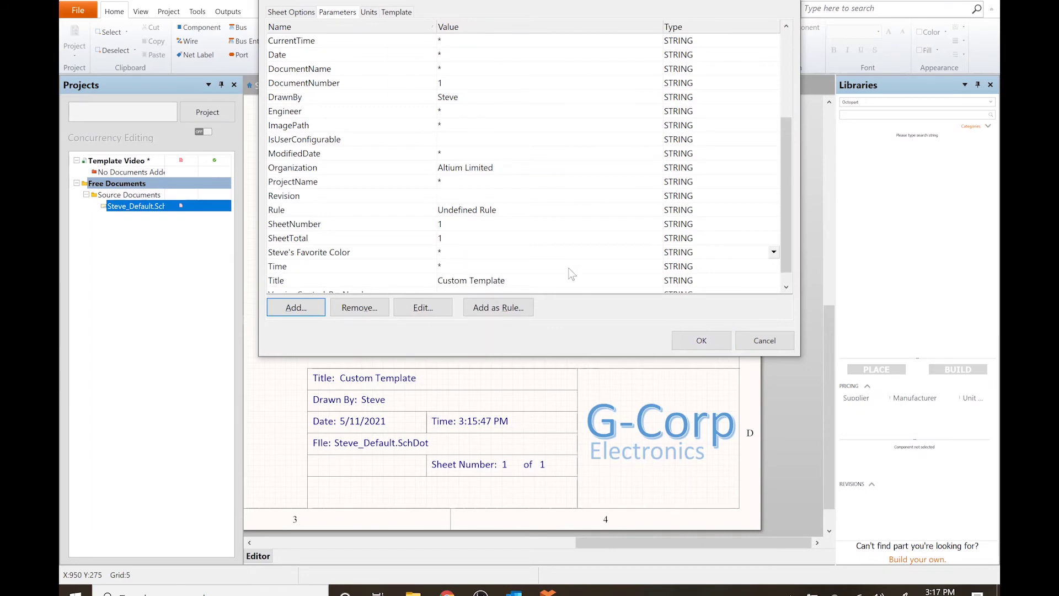
pyautogui.scroll(-1, 480, 243)
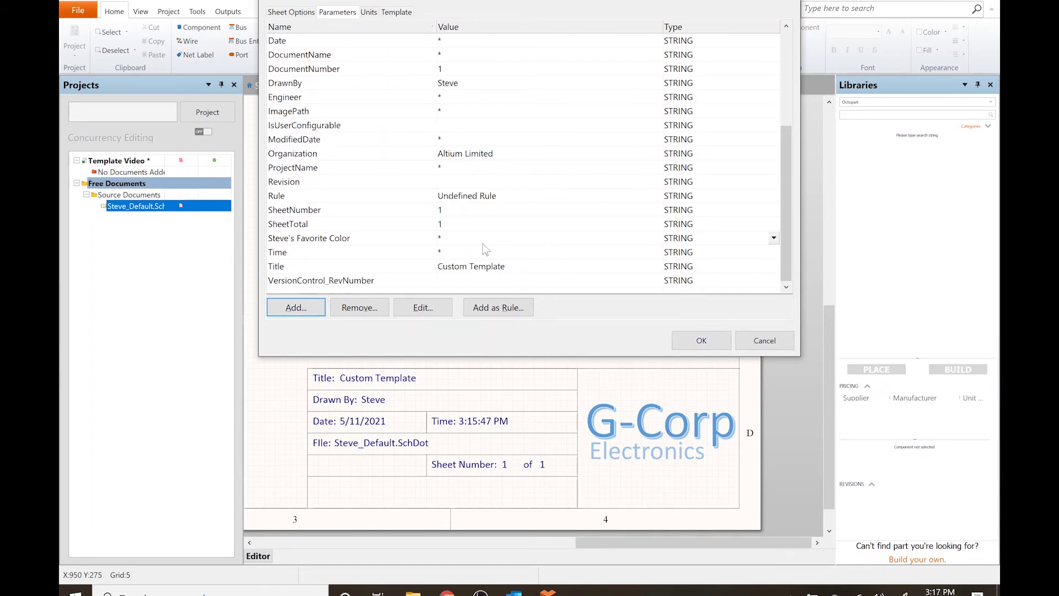
pyautogui.click(390, 239)
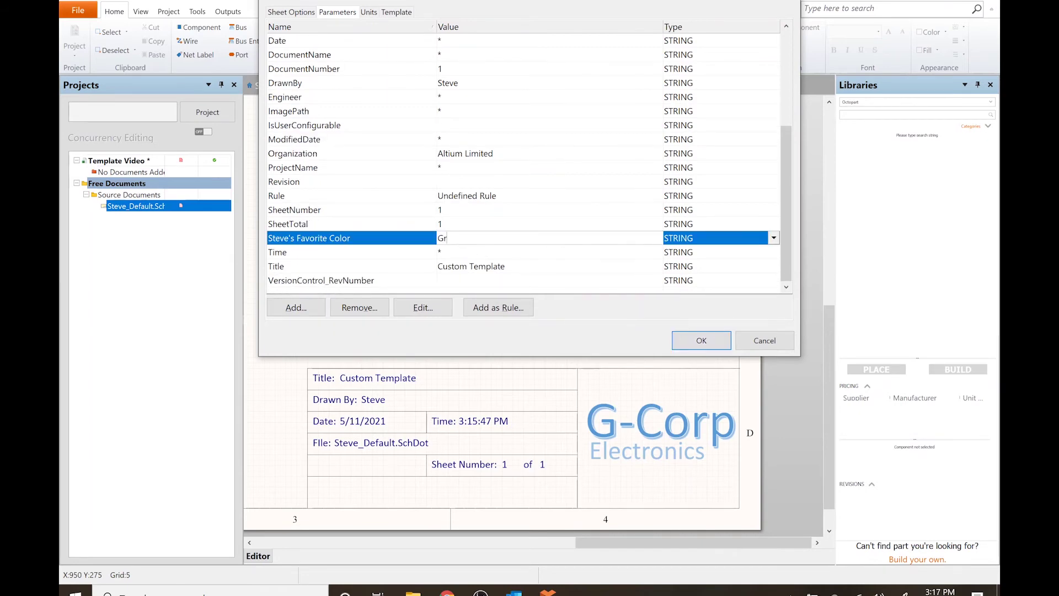
pyautogui.click(714, 344)
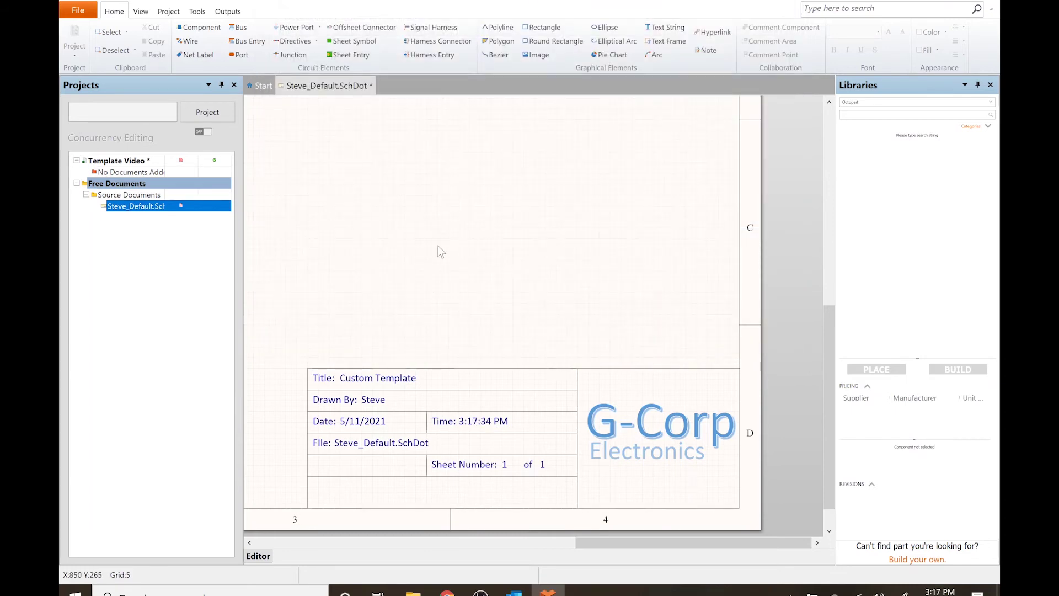
# Step: Place a text string reading "Favorite Color:" at the start of the title block's fifth row
pyautogui.press('p')
pyautogui.press('t')
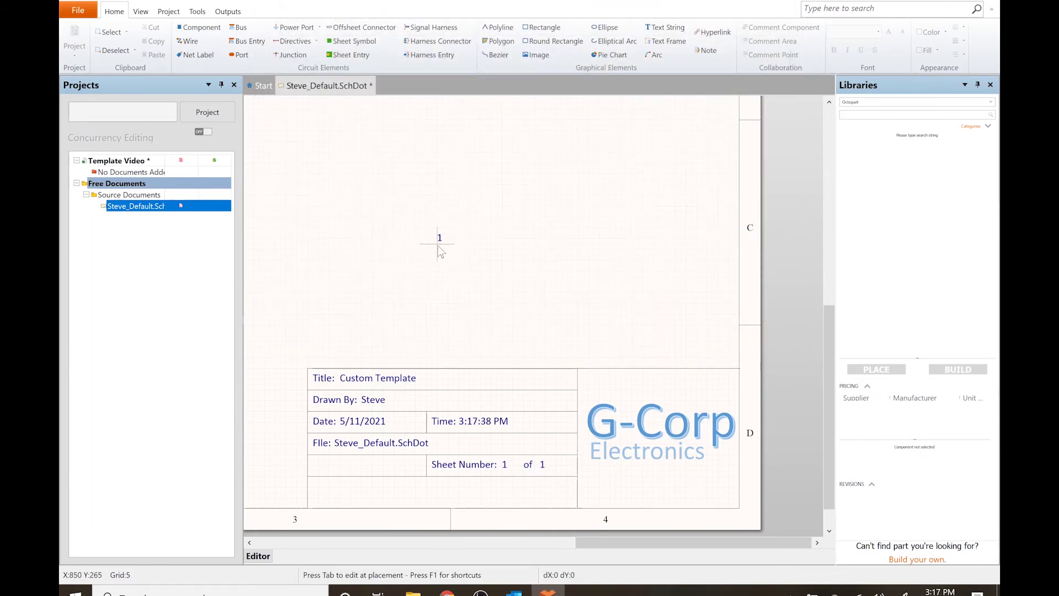
pyautogui.press('Tab')
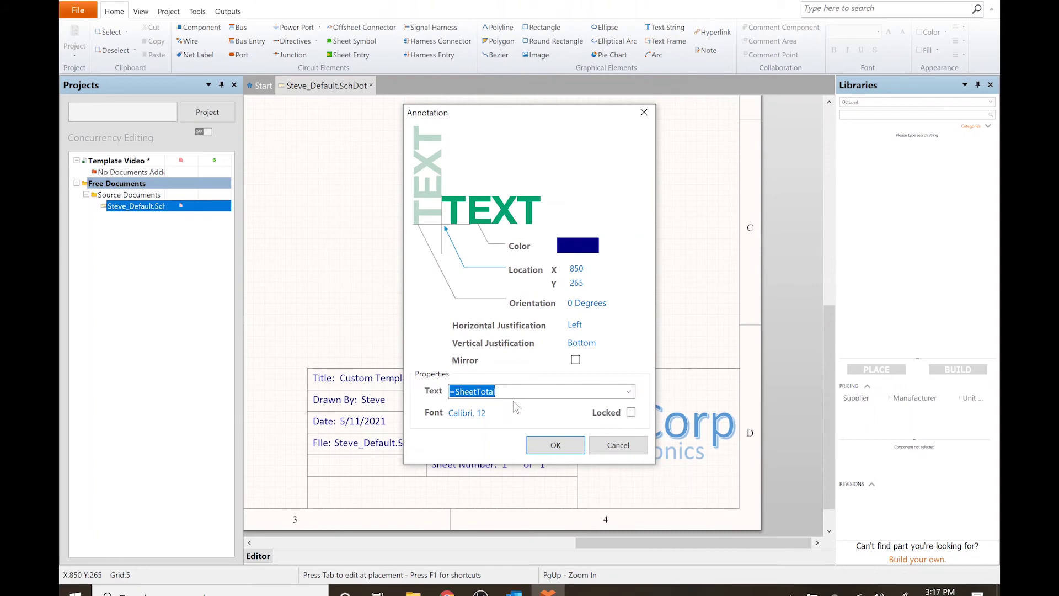
pyautogui.write('Favorite Color:')
pyautogui.press('Return')
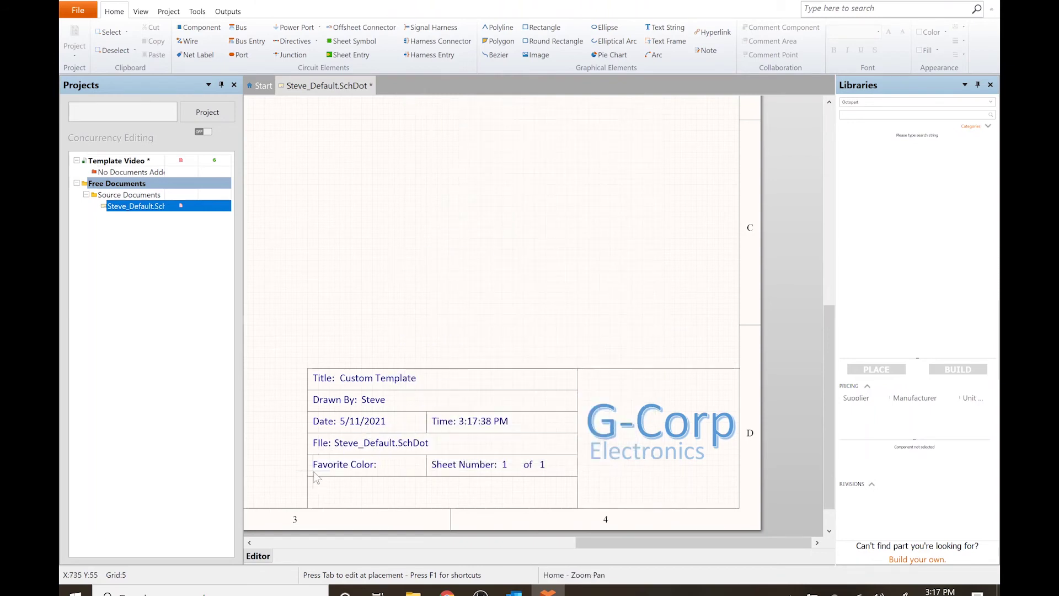
pyautogui.click(315, 478)
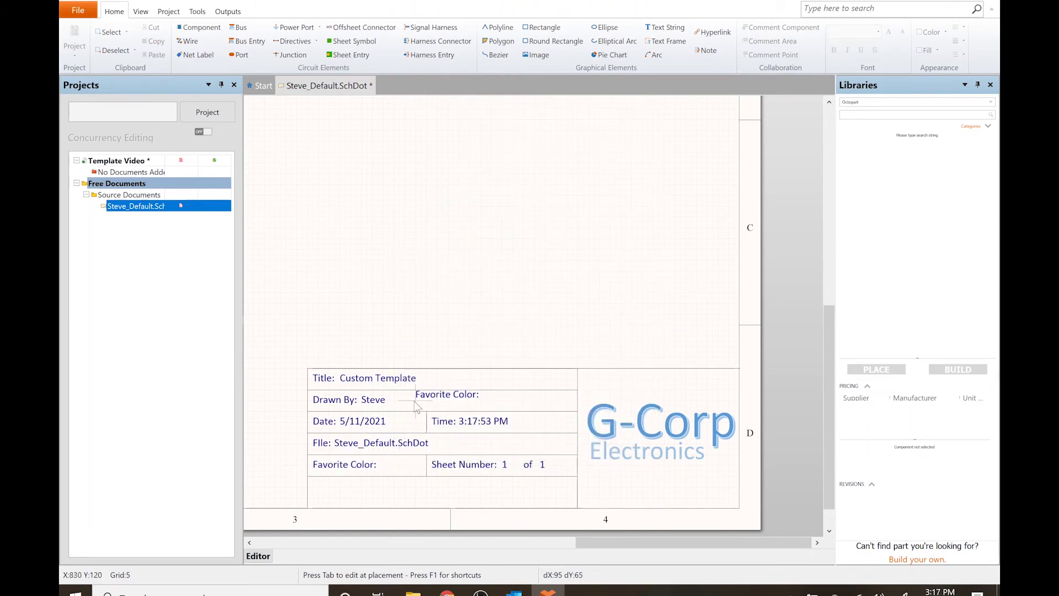
# Step: Try to place a text string linked to the favorite color parameter, writing the parameter name with an apostrophe and spaces
pyautogui.press('Tab')
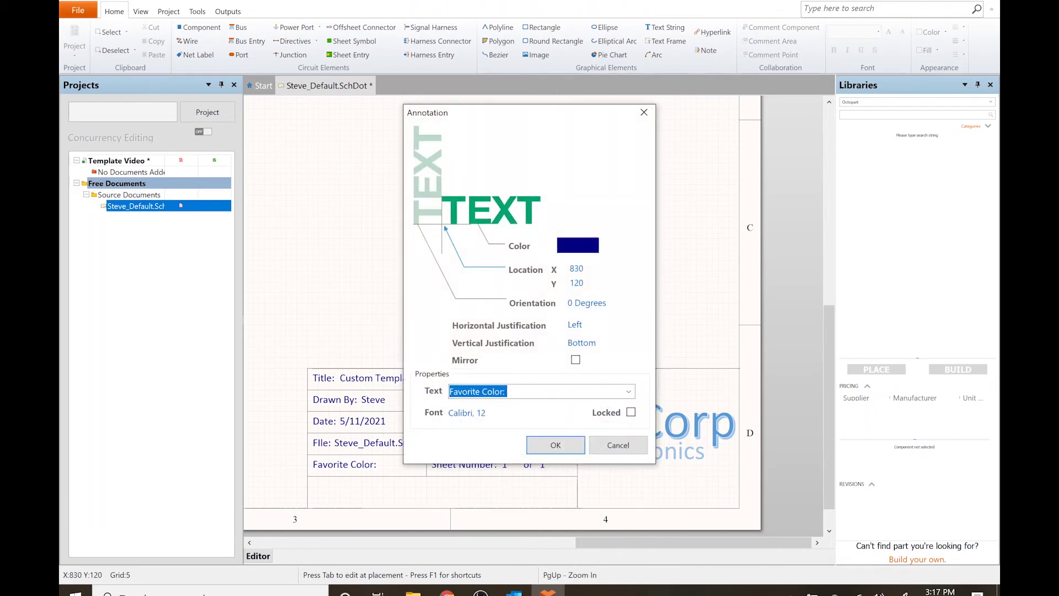
pyautogui.write('+')
pyautogui.press('BackSpace')
pyautogui.write('=s')
pyautogui.press('BackSpace')
pyautogui.press('BackSpace')
pyautogui.write("Steve's")
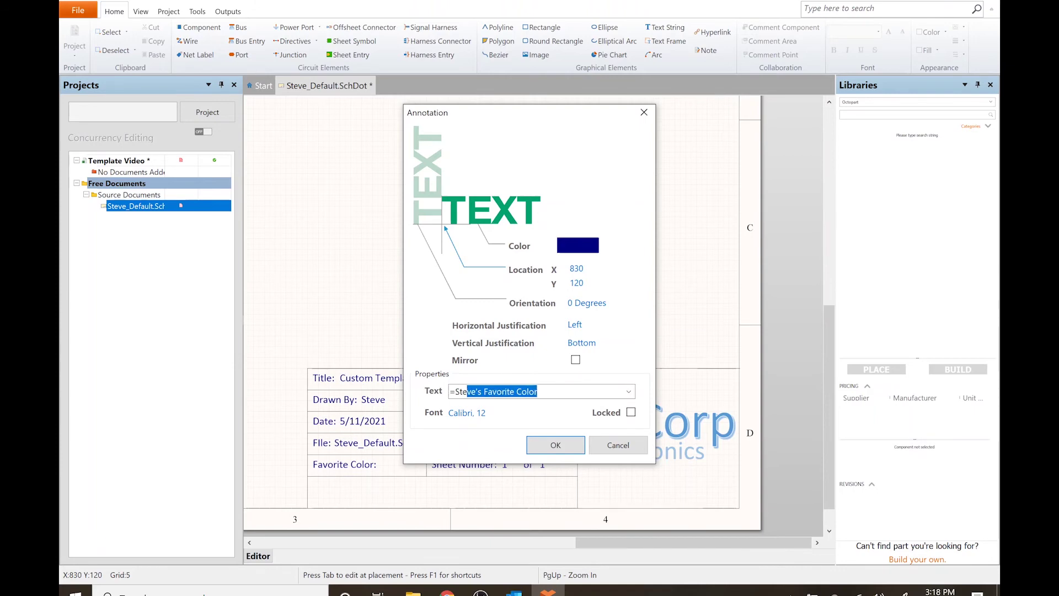
pyautogui.press('Return')
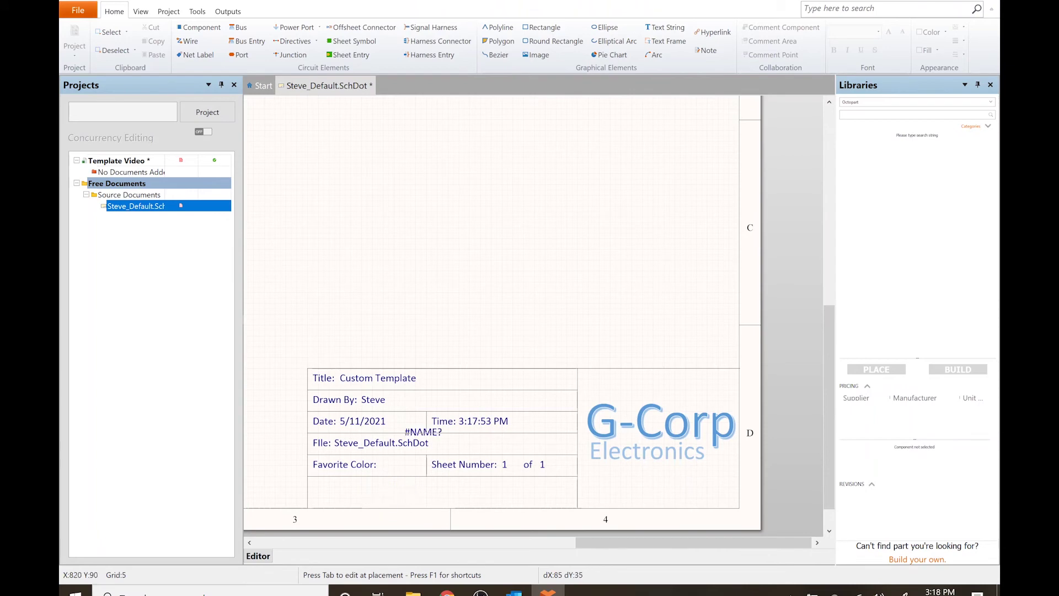
pyautogui.press('Right')
pyautogui.click(383, 492)
# Step: Place a text string linked to the favorite color parameter, its name written without spaces or apostrophe, beside the "Favorite Color:" label
pyautogui.press('Tab')
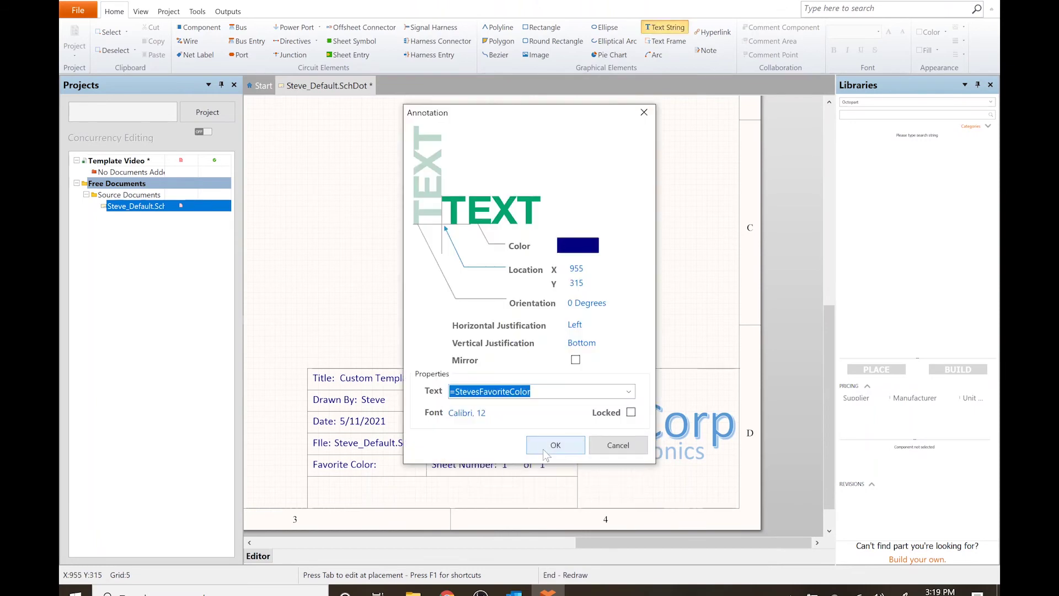
pyautogui.click(545, 448)
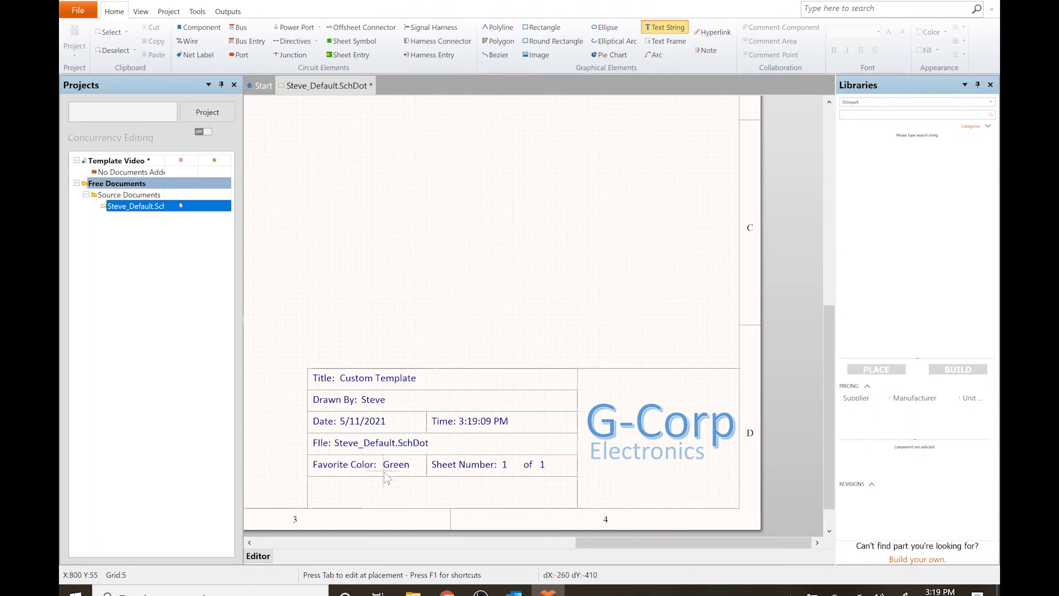
pyautogui.click(384, 473)
pyautogui.keyDown('ctrl'); pyautogui.scroll(-1, 442, 309); pyautogui.keyUp('ctrl')
pyautogui.press('Escape')
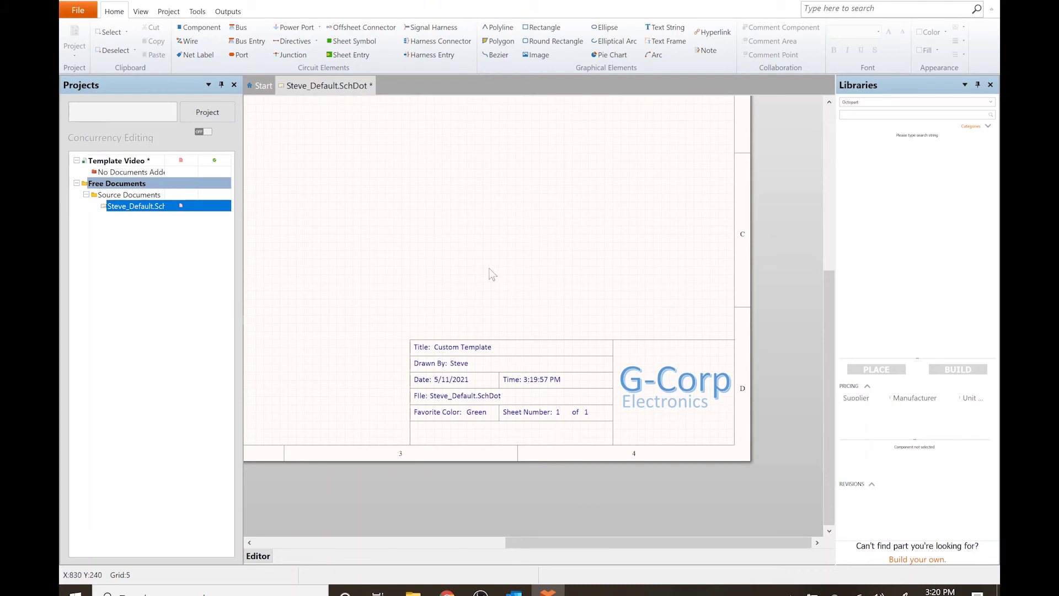
# Step: Save the finished schematic template and close its document
pyautogui.scroll(2, 488, 268)
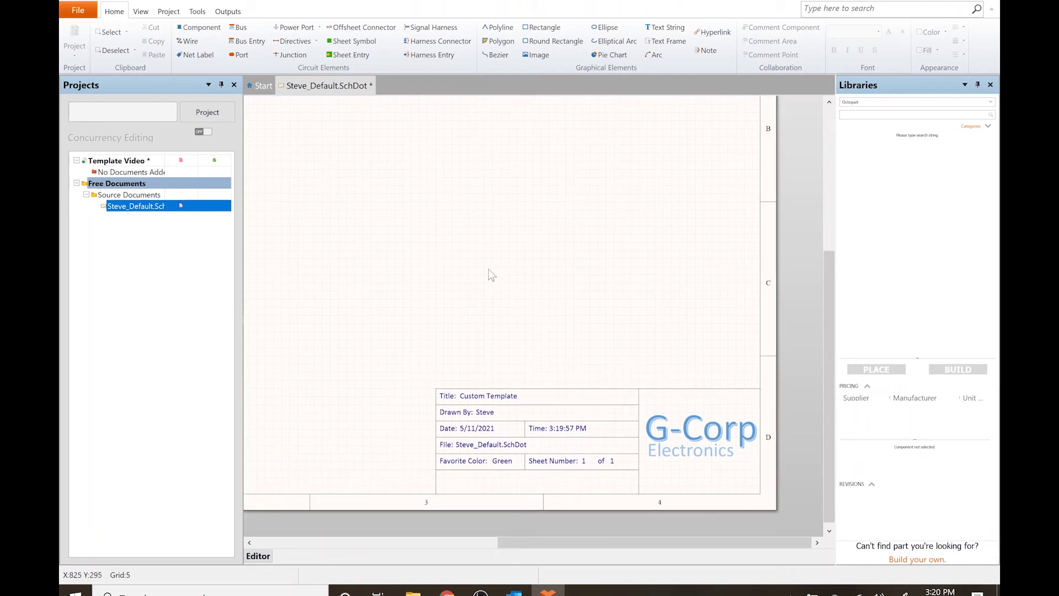
pyautogui.keyDown('ctrl'); pyautogui.scroll(-3, 488, 269); pyautogui.keyUp('ctrl')
pyautogui.keyDown('ctrl'); pyautogui.scroll(-1, 488, 269); pyautogui.keyUp('ctrl')
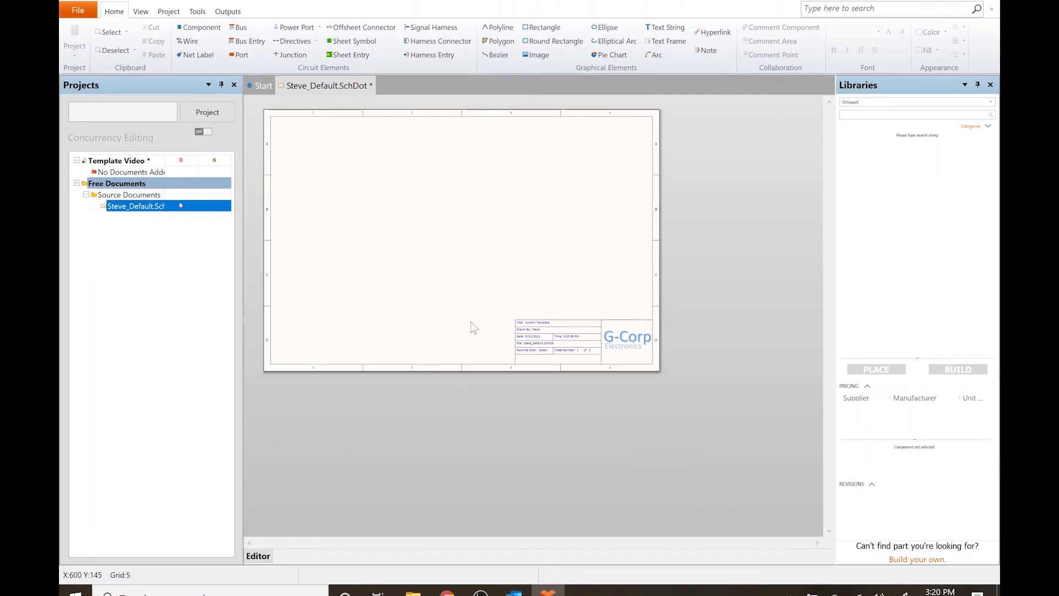
pyautogui.keyDown('ctrl'); pyautogui.scroll(2, 472, 325); pyautogui.keyUp('ctrl')
pyautogui.keyDown('ctrl'); pyautogui.scroll(2, 472, 322); pyautogui.keyUp('ctrl')
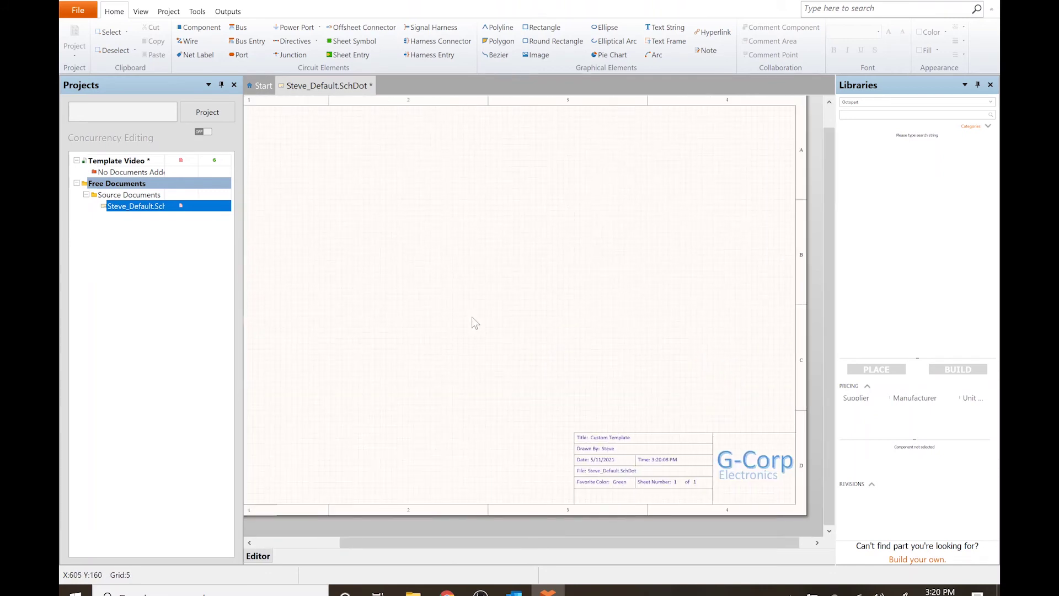
pyautogui.click(90, 12)
pyautogui.click(101, 77)
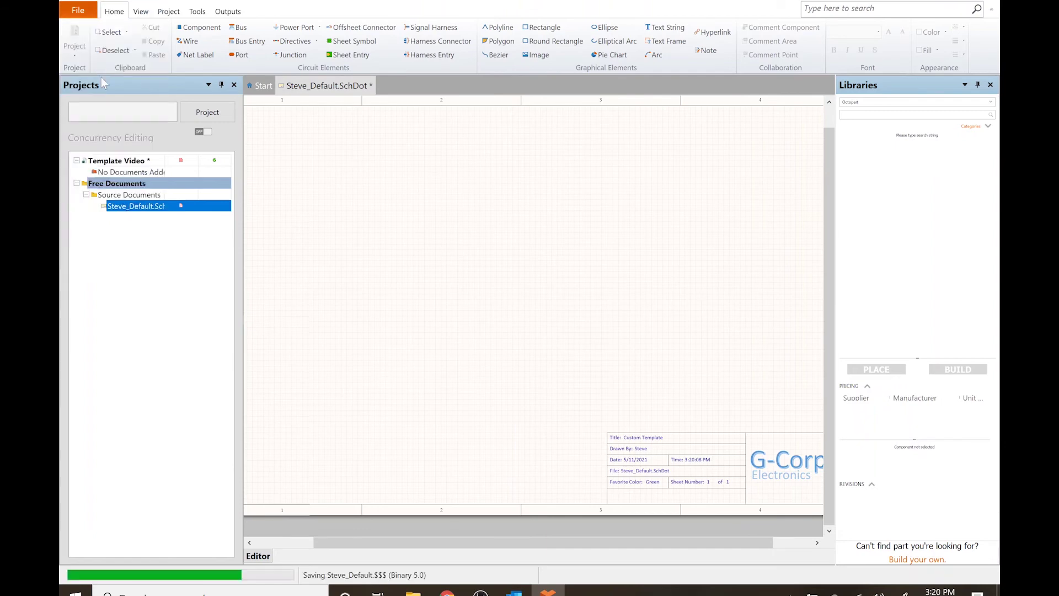
pyautogui.rightClick(336, 89)
pyautogui.click(355, 93)
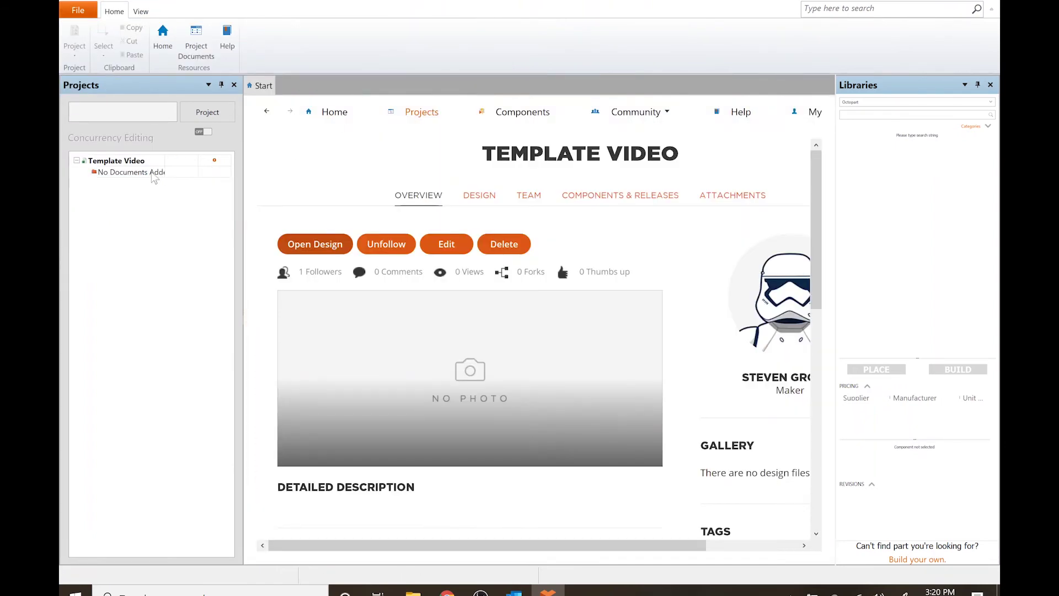
# Step: Open the Template Video design and add a new schematic named Custom Template to the project
pyautogui.click(317, 249)
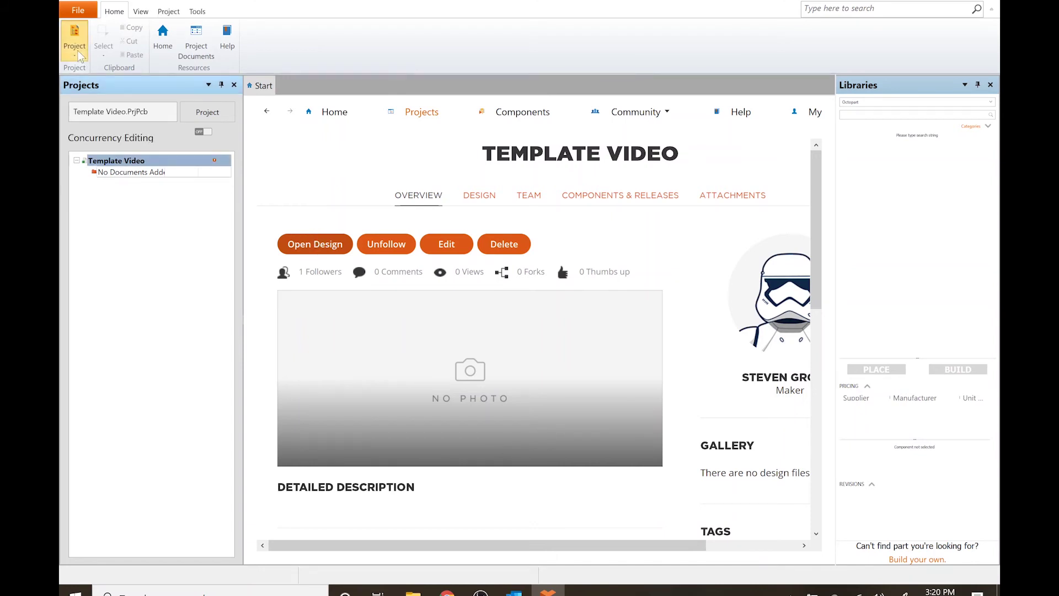
pyautogui.click(78, 51)
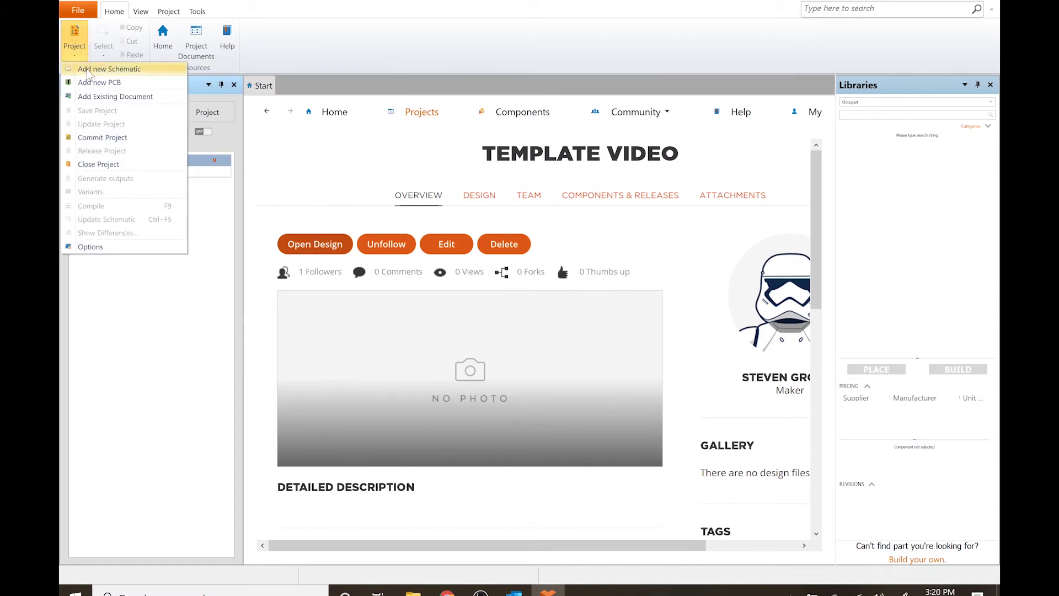
pyautogui.click(109, 69)
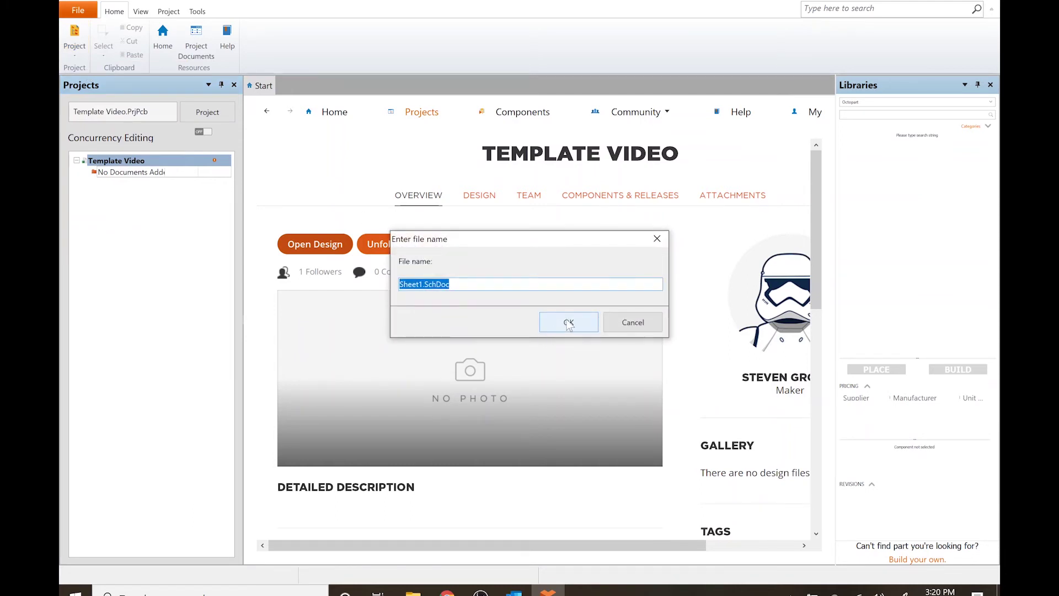
pyautogui.write('Te')
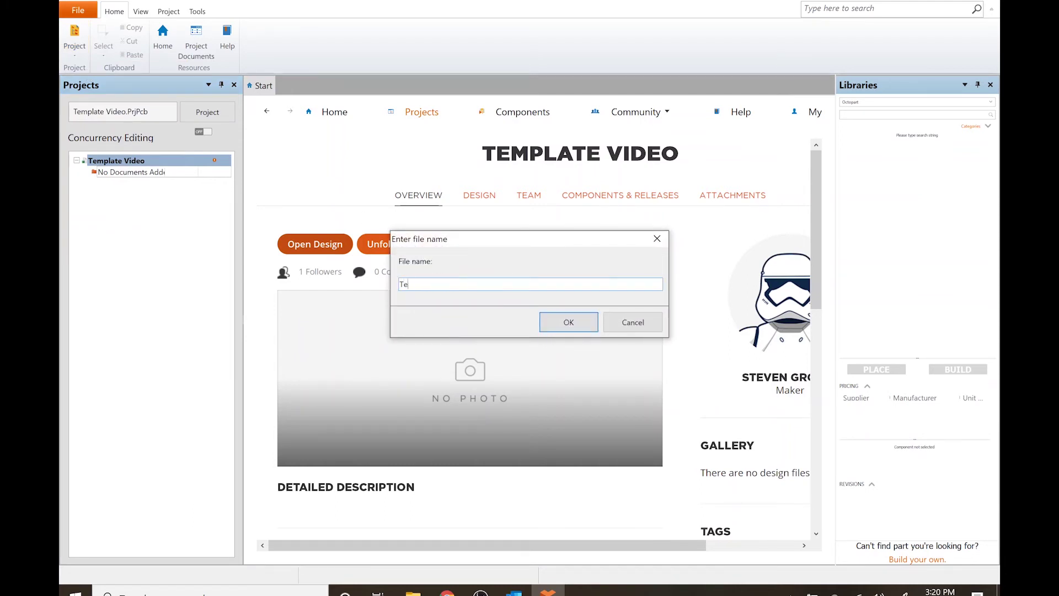
pyautogui.write('ustom Template')
pyautogui.press('Return')
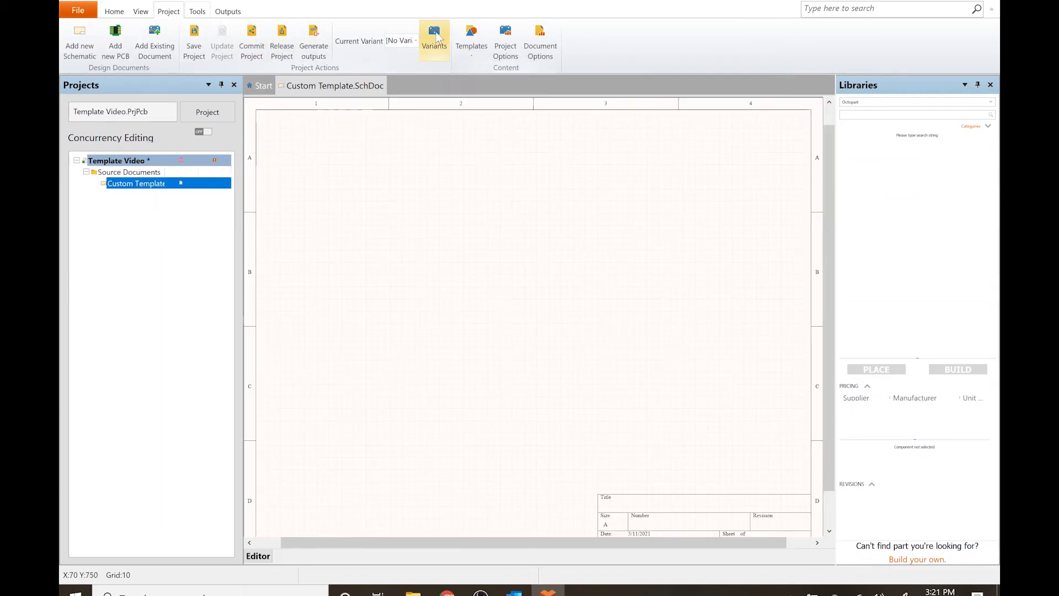
# Step: Apply the custom default template to just this schematic document, without updating any parameters
pyautogui.click(471, 40)
pyautogui.moveTo(479, 74)
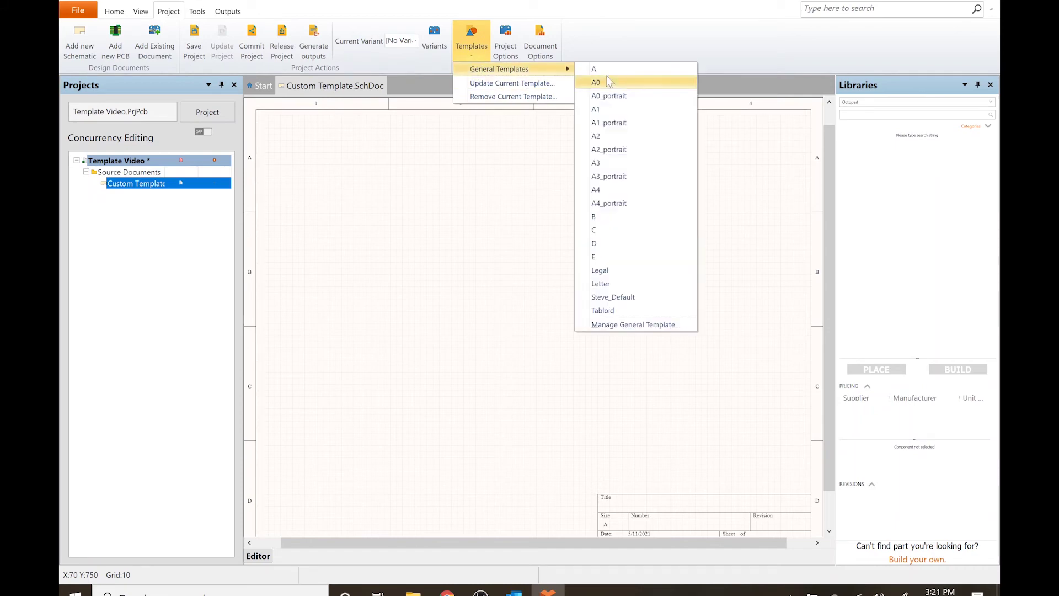
pyautogui.click(611, 300)
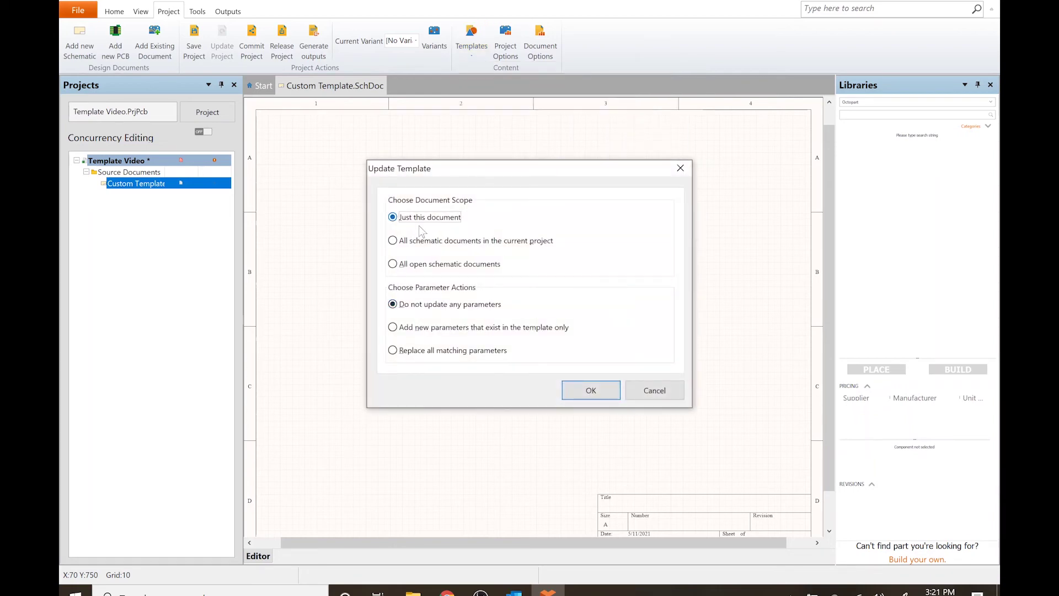
pyautogui.click(585, 388)
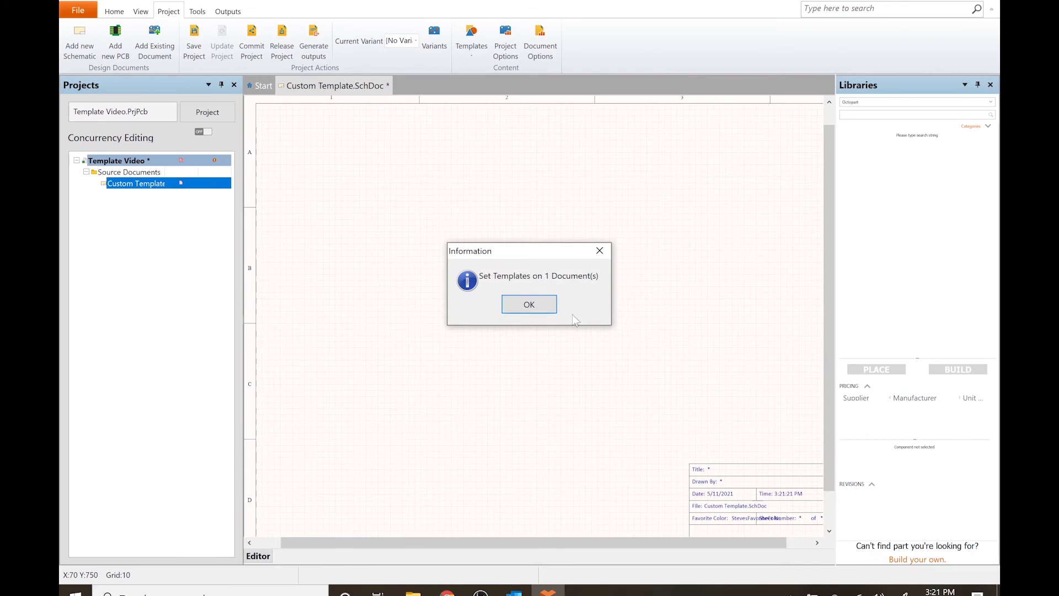
pyautogui.press('Return')
pyautogui.scroll(-2, 694, 341)
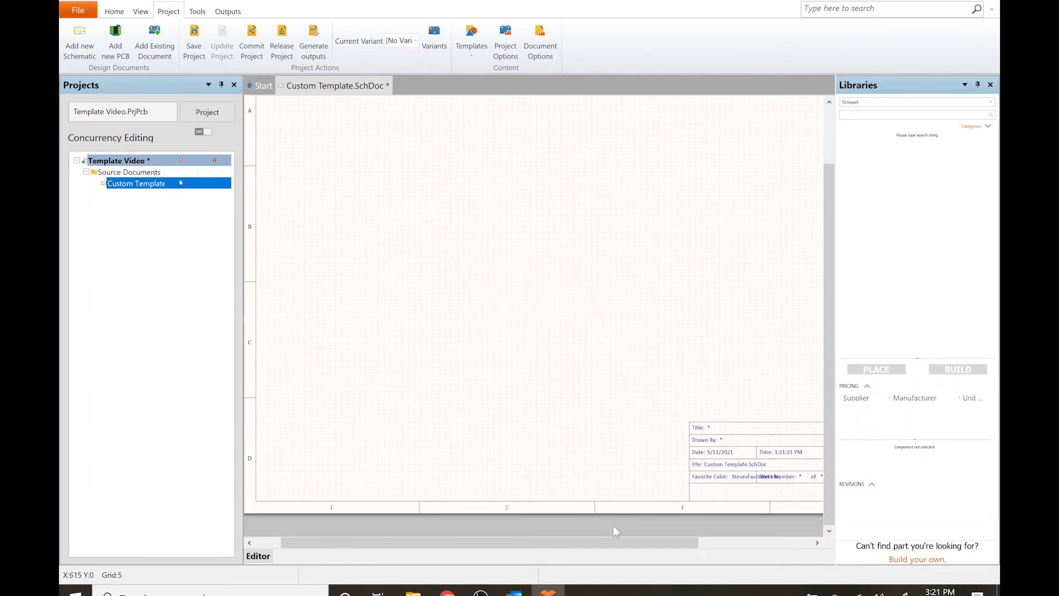
pyautogui.moveTo(618, 548); pyautogui.dragTo(687, 552)
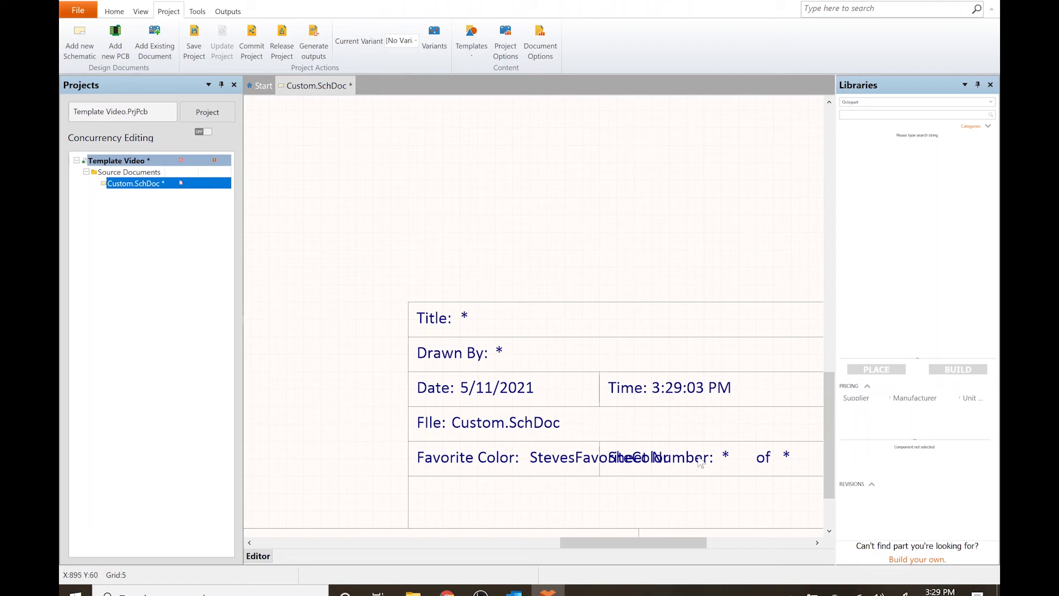
# Step: Add the template's favorite color parameter to the schematic's document options with the value Green, and accept the options
pyautogui.click(540, 44)
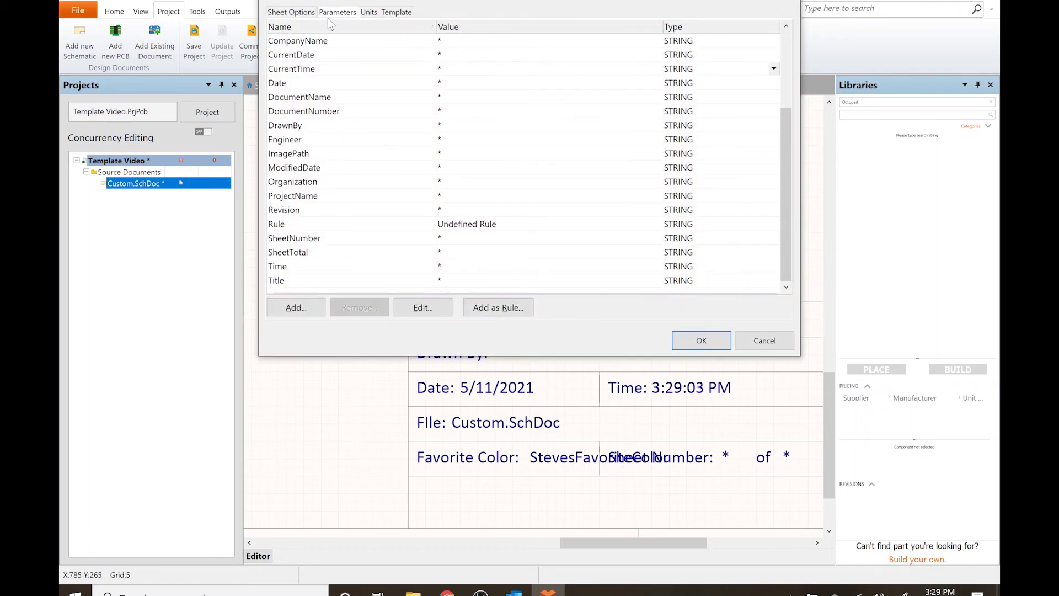
pyautogui.click(295, 307)
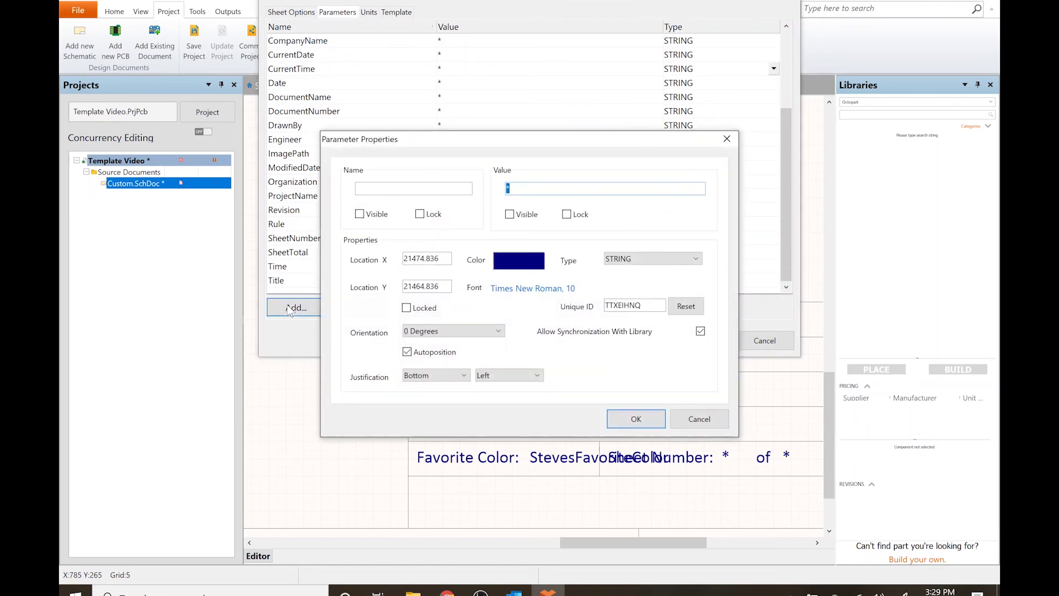
pyautogui.moveTo(489, 138); pyautogui.dragTo(466, 102)
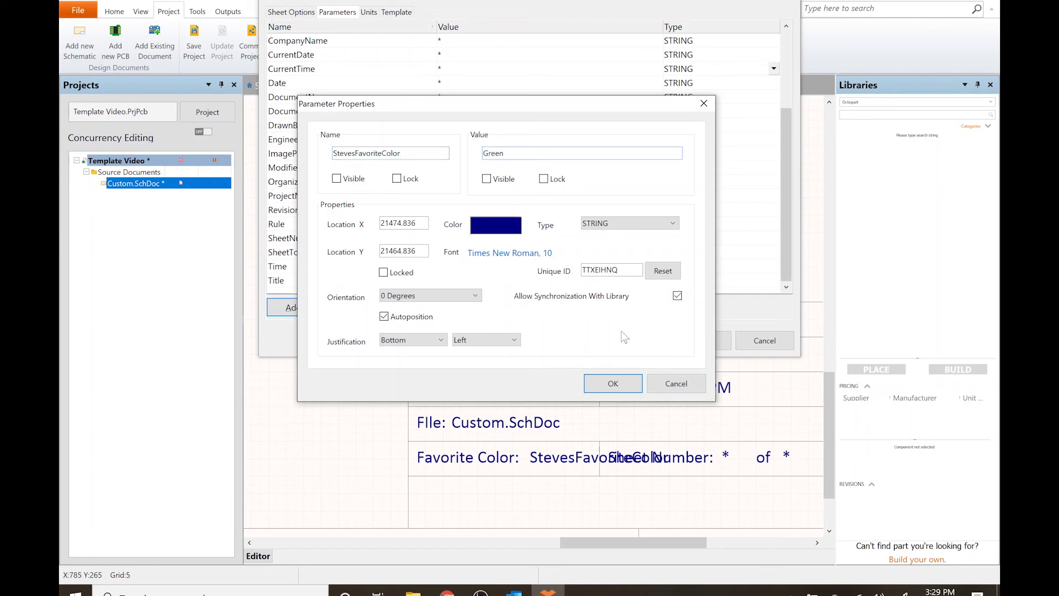
pyautogui.click(619, 383)
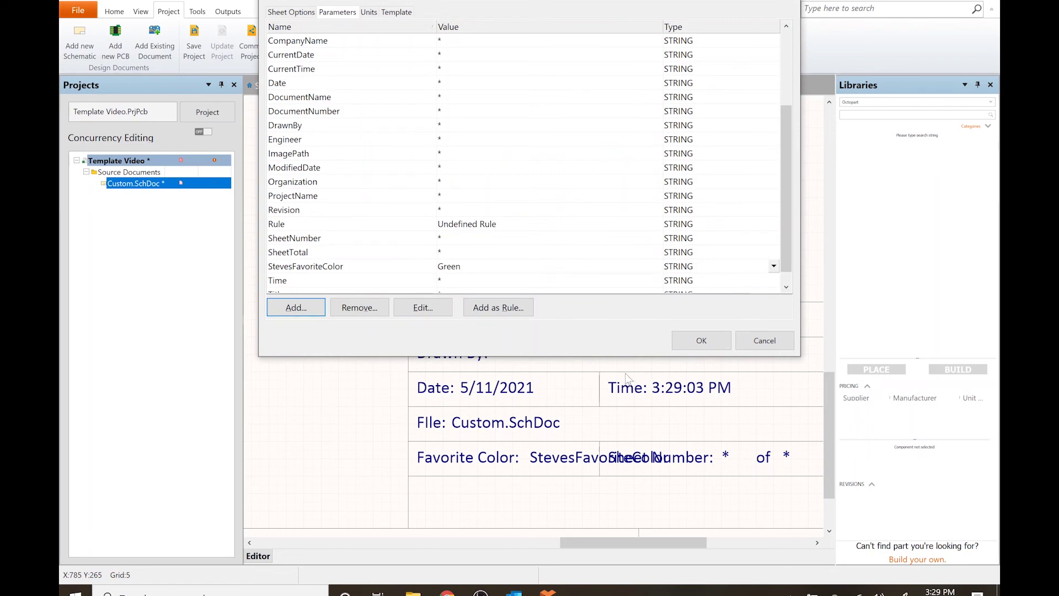
pyautogui.click(686, 339)
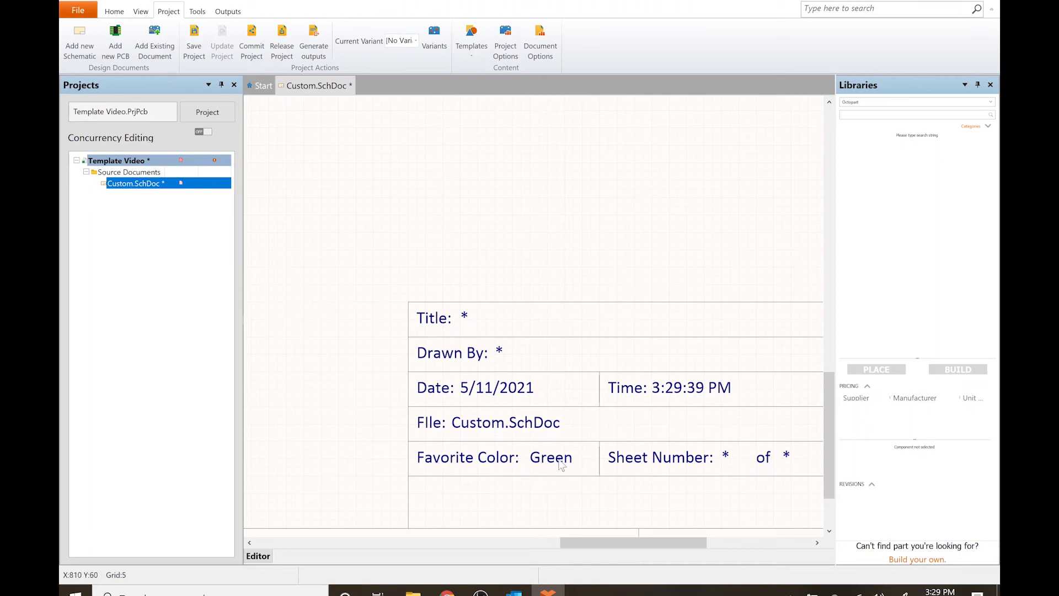
pyautogui.keyDown('ctrl'); pyautogui.scroll(-4, 561, 468); pyautogui.keyUp('ctrl')
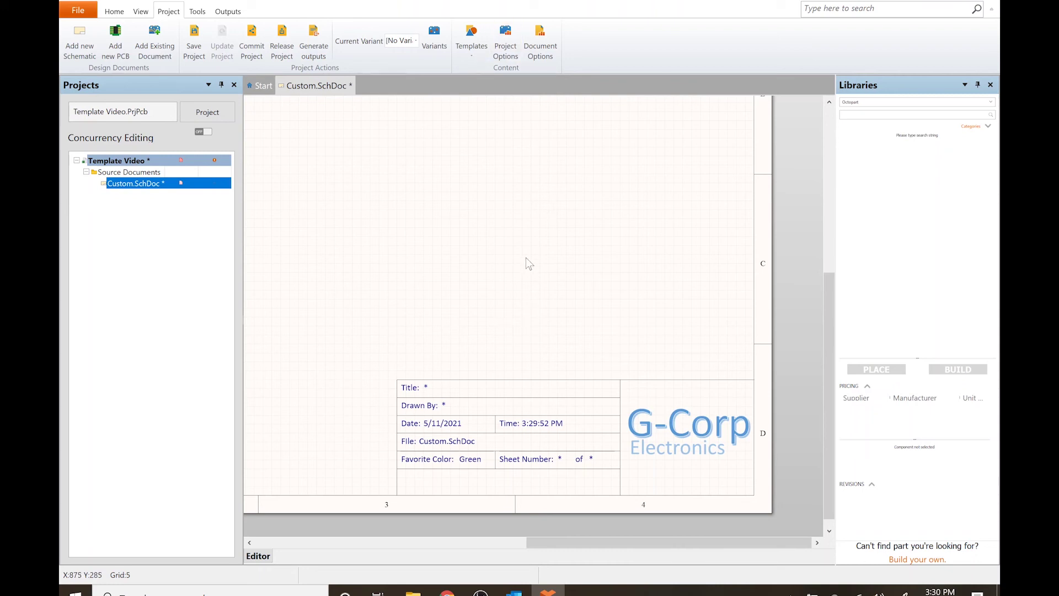
# Step: Set the schematic's Title parameter to Custom and fill in DrawnBy with the author's name, accepting the document options
pyautogui.click(543, 55)
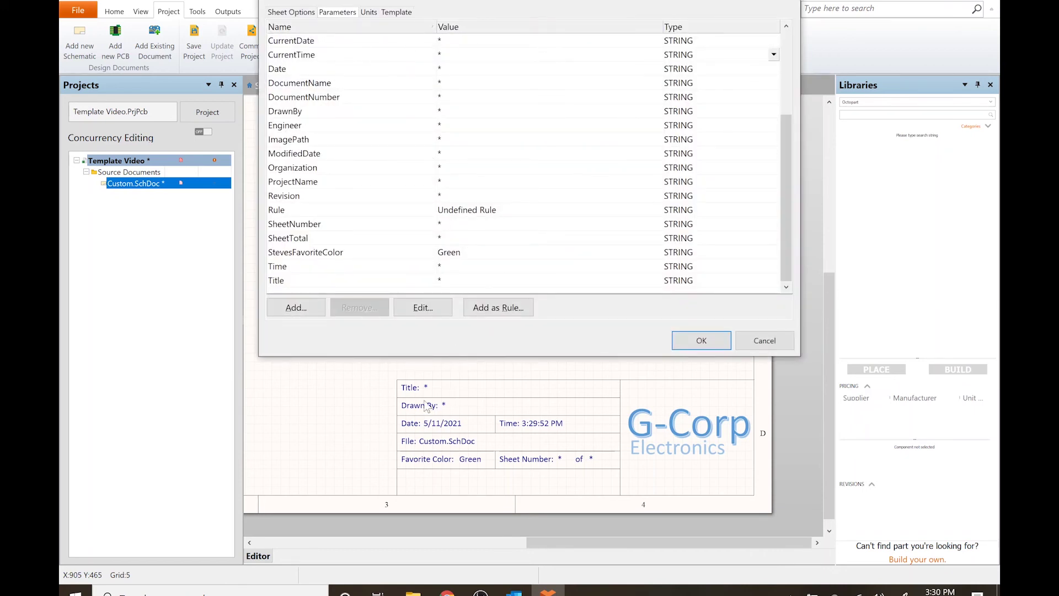
pyautogui.click(438, 281)
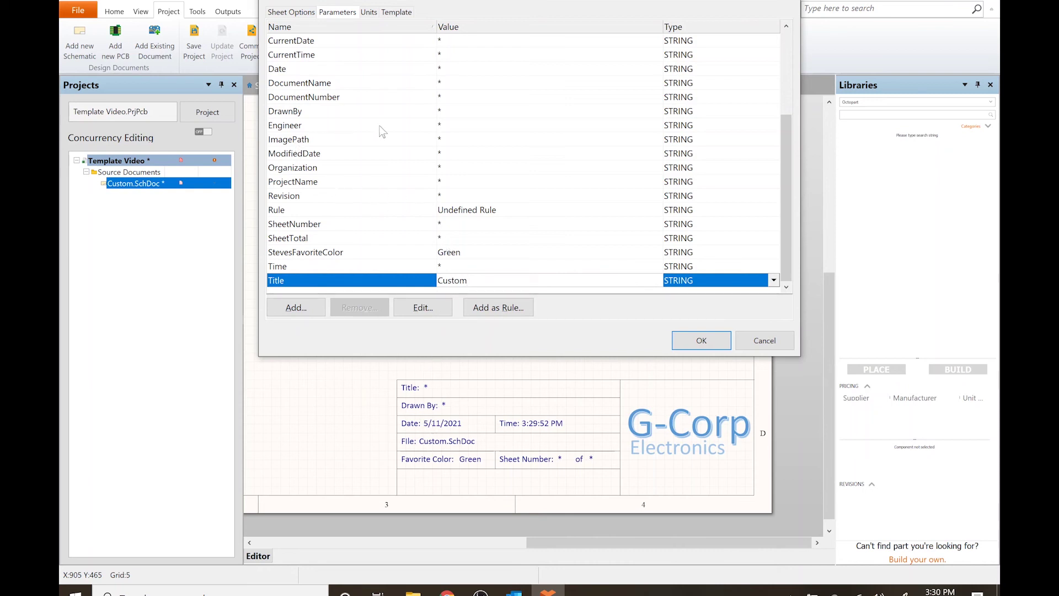
pyautogui.click(462, 112)
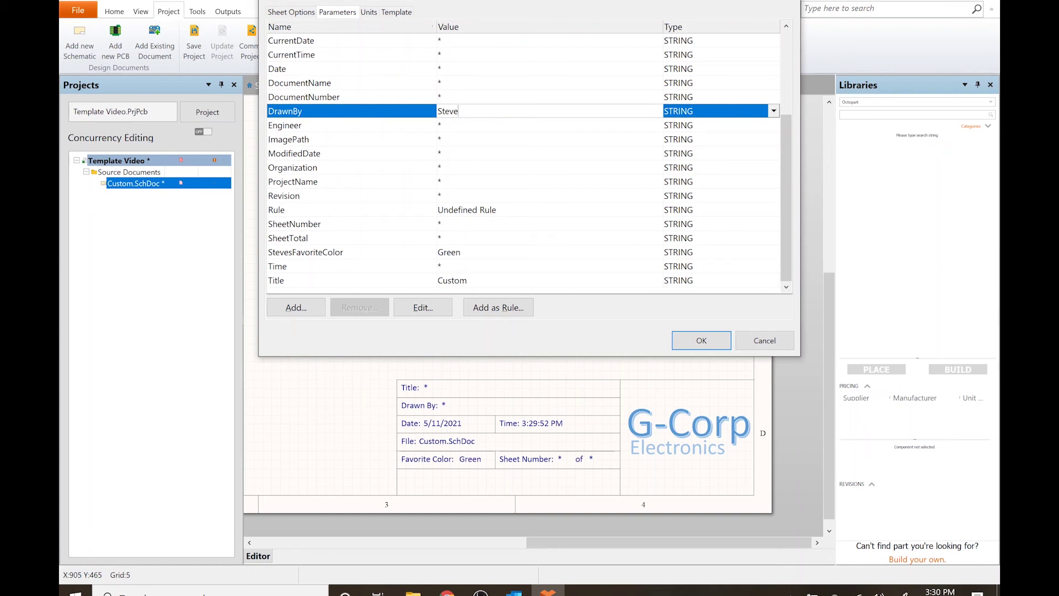
pyautogui.click(689, 337)
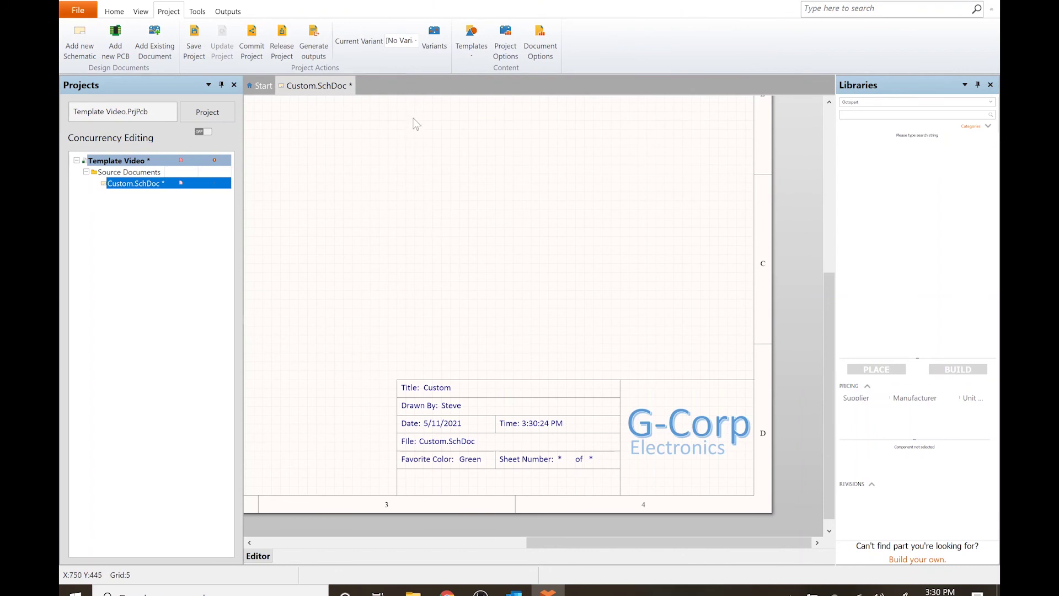
# Step: Number the project's schematic sheets by applying automatic sheet and document numbers and updating the sheet count
pyautogui.click(198, 12)
pyautogui.click(405, 44)
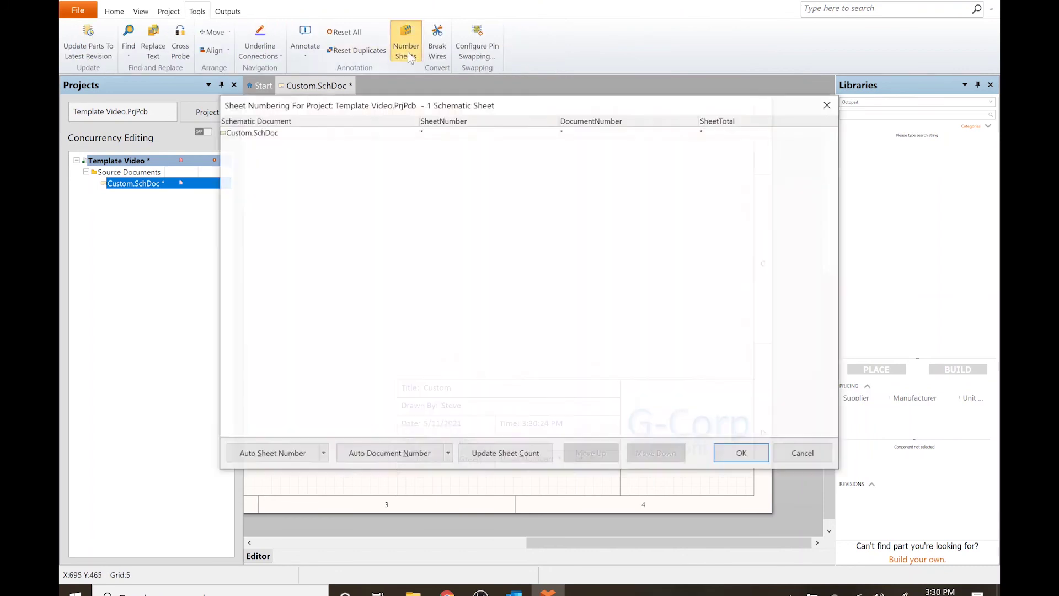
pyautogui.click(302, 454)
pyautogui.click(386, 457)
pyautogui.click(482, 458)
pyautogui.click(736, 456)
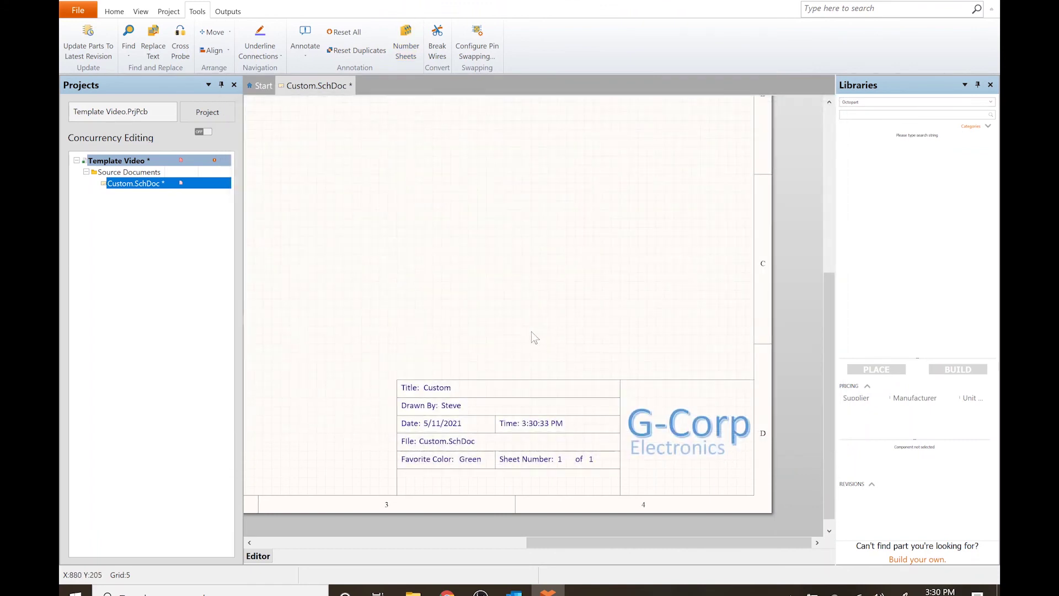
pyautogui.keyDown('ctrl'); pyautogui.scroll(1, 464, 321); pyautogui.keyUp('ctrl')
pyautogui.keyDown('ctrl'); pyautogui.scroll(-1, 465, 321); pyautogui.keyUp('ctrl')
pyautogui.keyDown('ctrl'); pyautogui.scroll(-2, 465, 321); pyautogui.keyUp('ctrl')
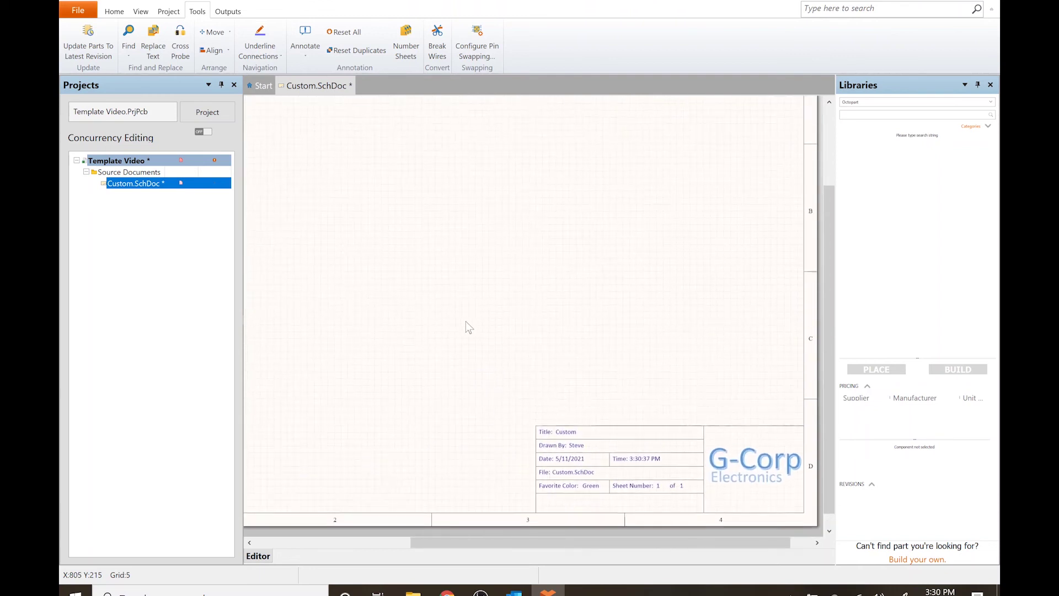
pyautogui.keyDown('ctrl'); pyautogui.scroll(-1, 465, 327); pyautogui.keyUp('ctrl')
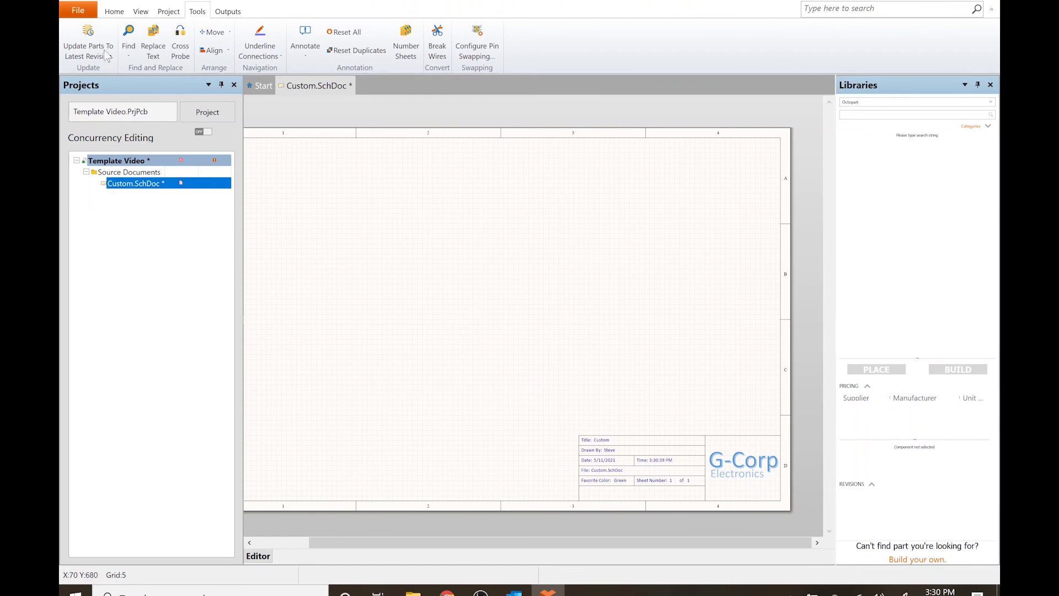
# Step: Set the default template for new schematic sheets to the custom default template in the schematic preferences, applying and accepting the change
pyautogui.click(78, 10)
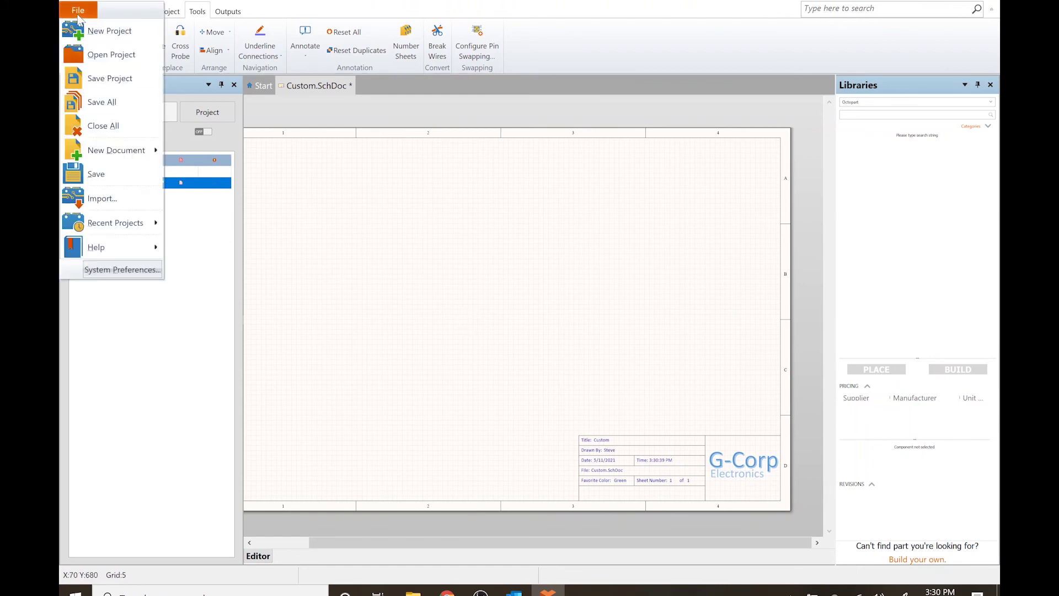
pyautogui.click(111, 270)
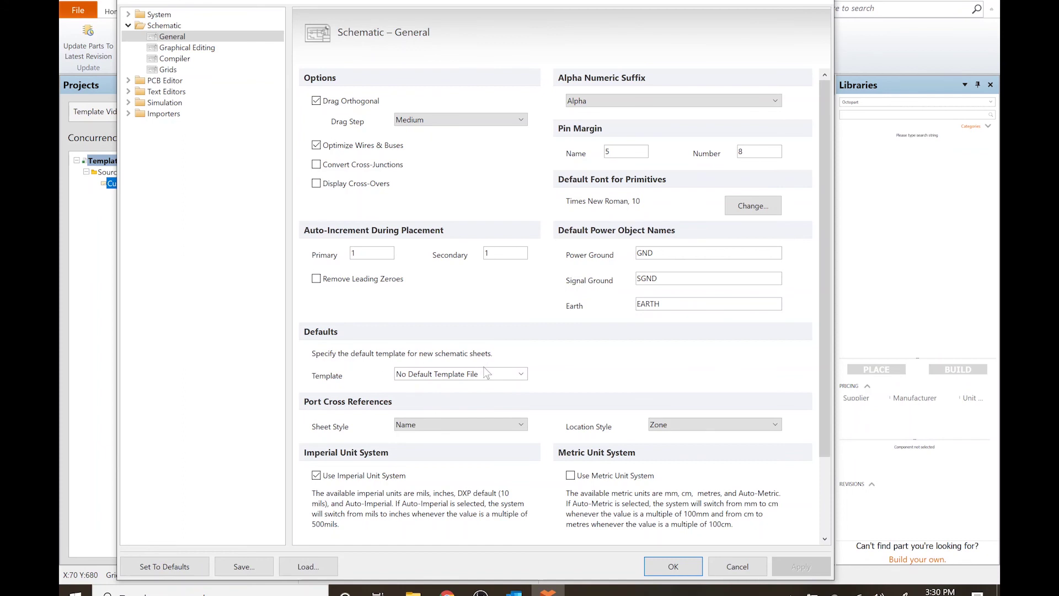
pyautogui.click(521, 374)
pyautogui.moveTo(524, 407); pyautogui.dragTo(523, 456)
pyautogui.click(487, 452)
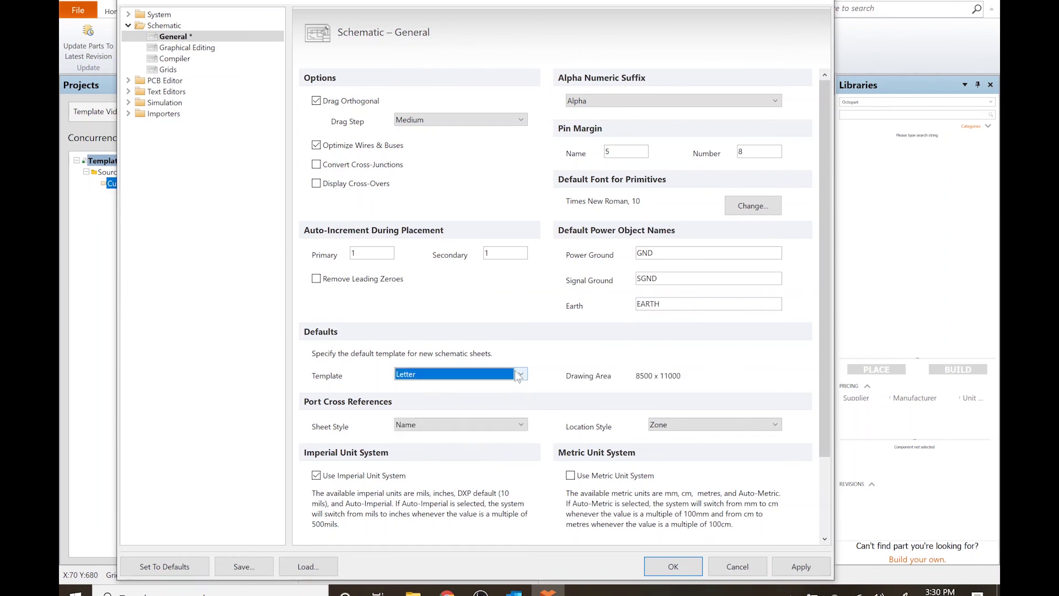
pyautogui.click(520, 375)
pyautogui.click(482, 465)
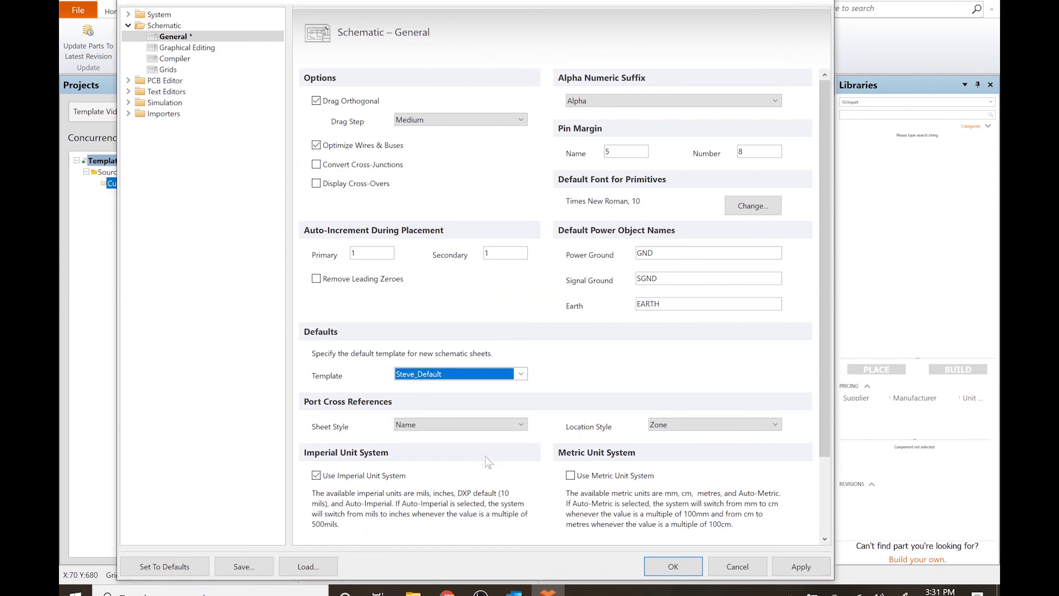
pyautogui.click(787, 570)
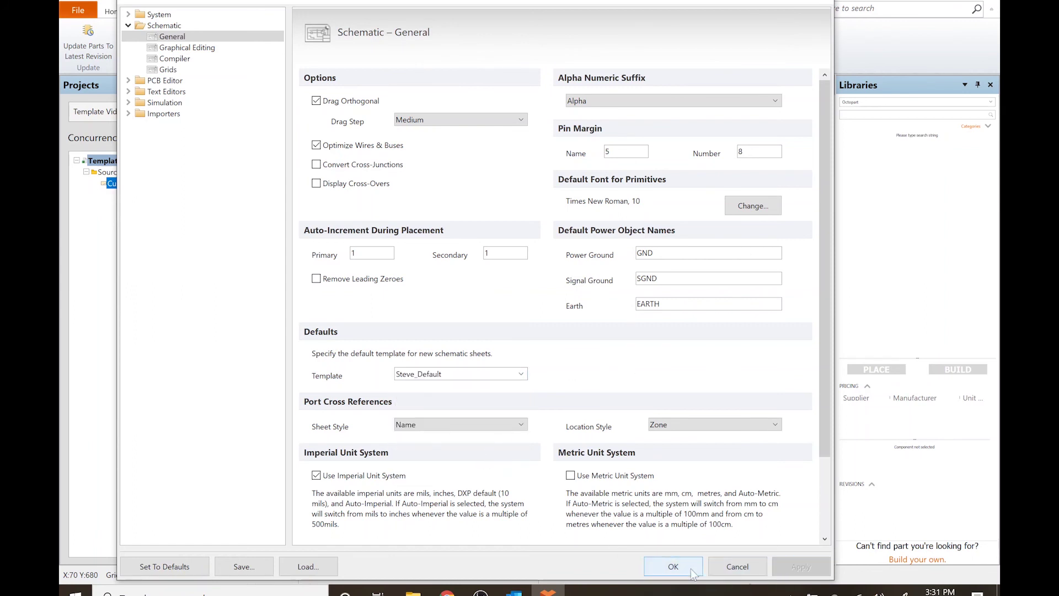
pyautogui.click(668, 567)
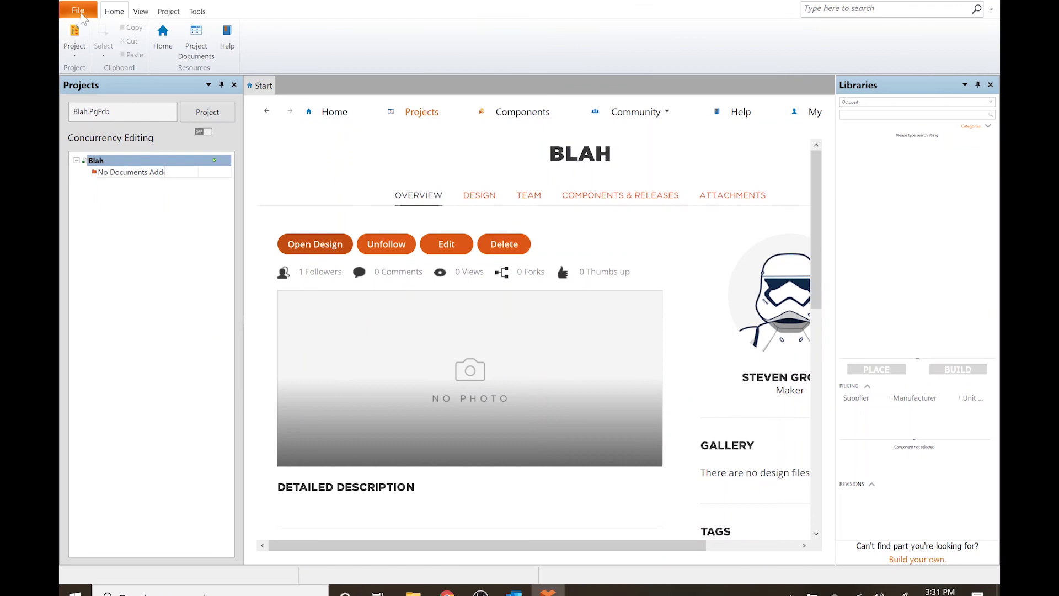
# Step: Check the default template for new schematic sheets in the general schematic preferences, leaving the settings as they are
pyautogui.click(81, 14)
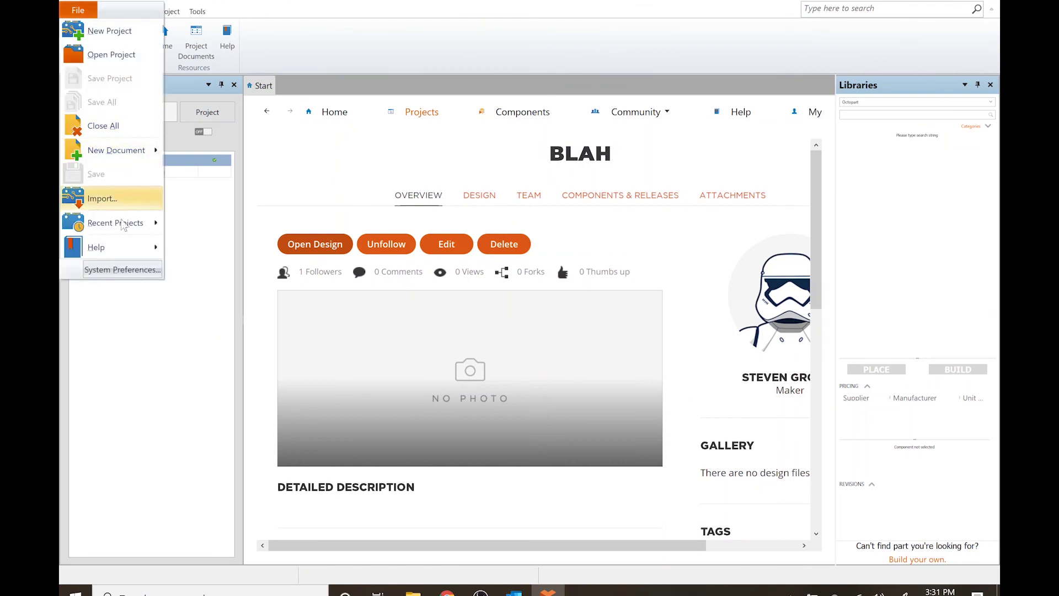
pyautogui.click(122, 270)
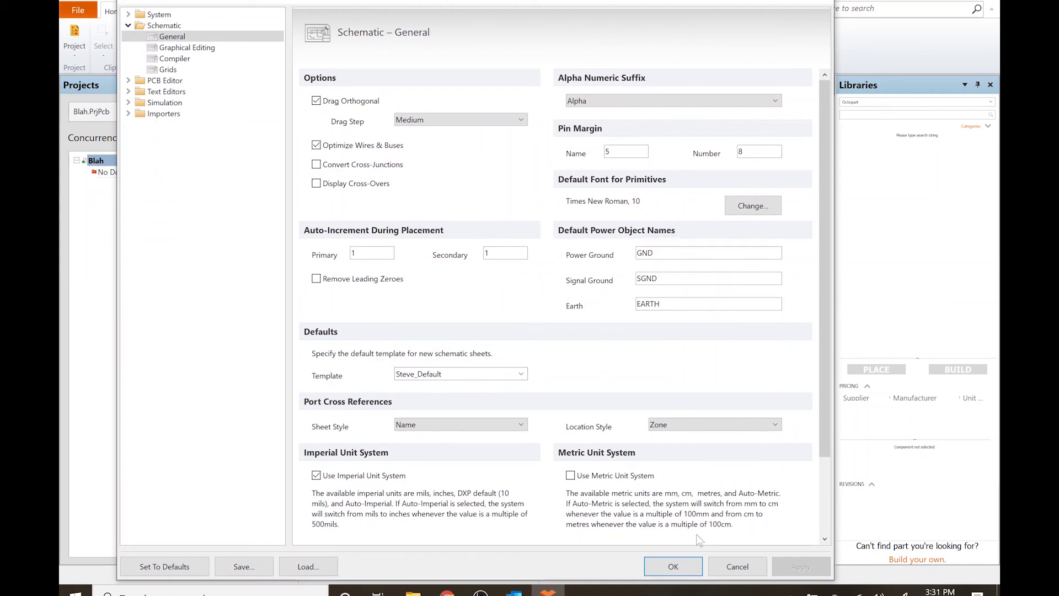
pyautogui.click(689, 571)
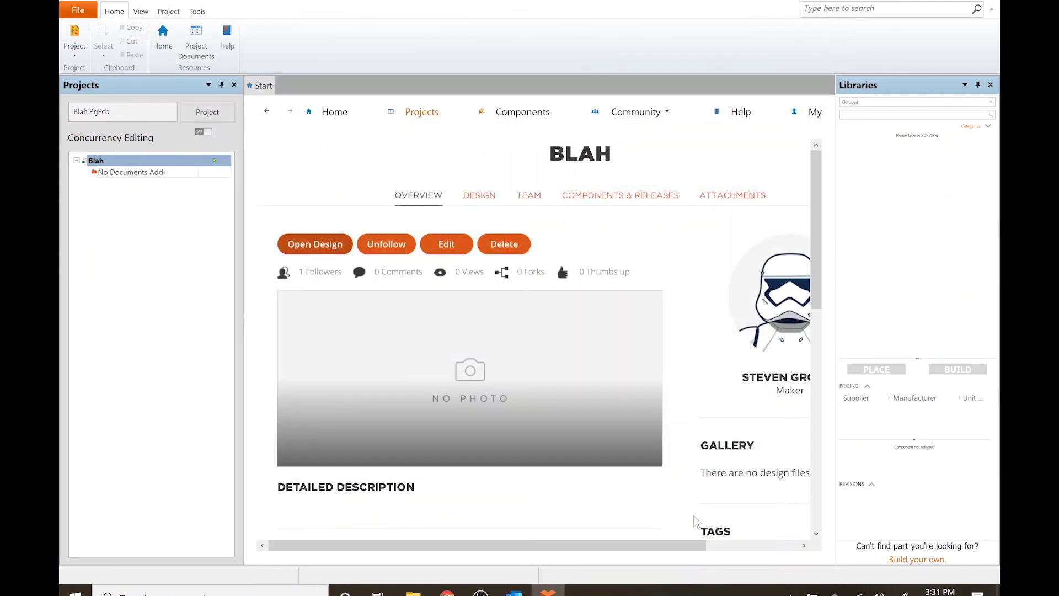
# Step: Add a new schematic document named Blah to the Blah project
pyautogui.click(75, 50)
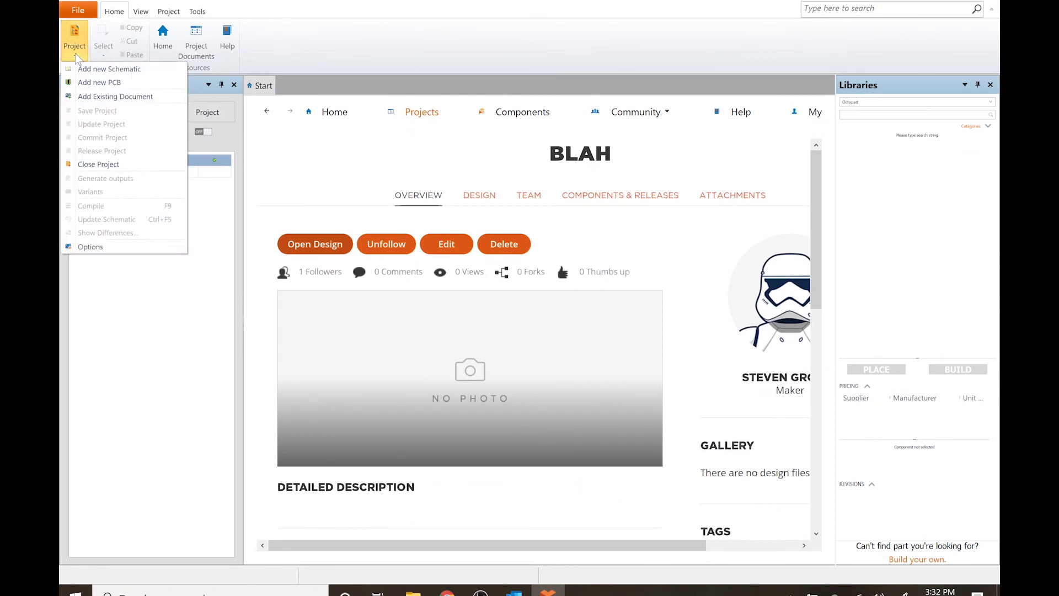
pyautogui.click(81, 68)
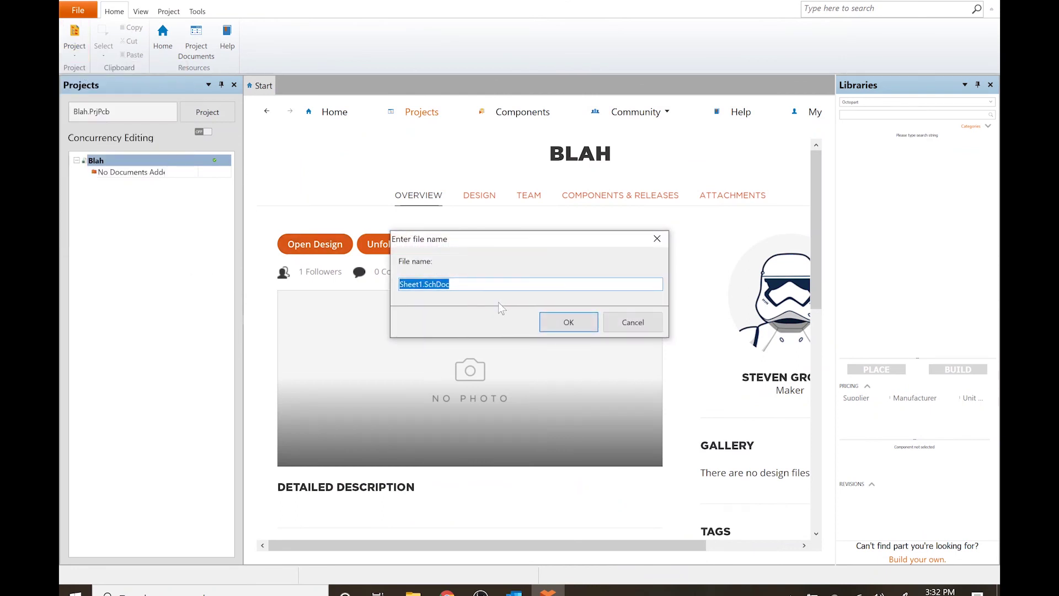
pyautogui.write('B')
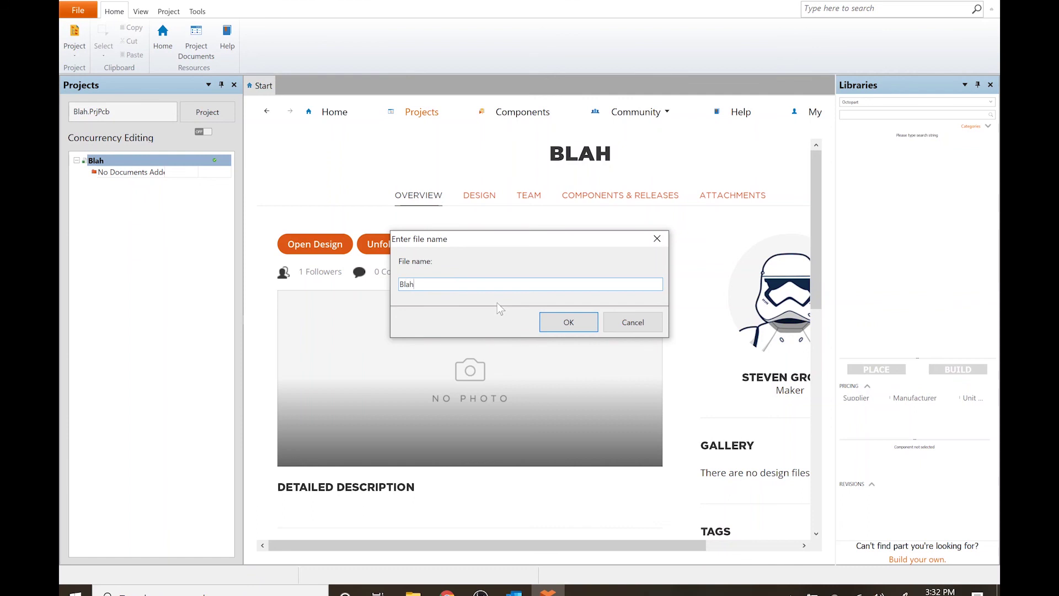
pyautogui.write('lah')
pyautogui.click(570, 316)
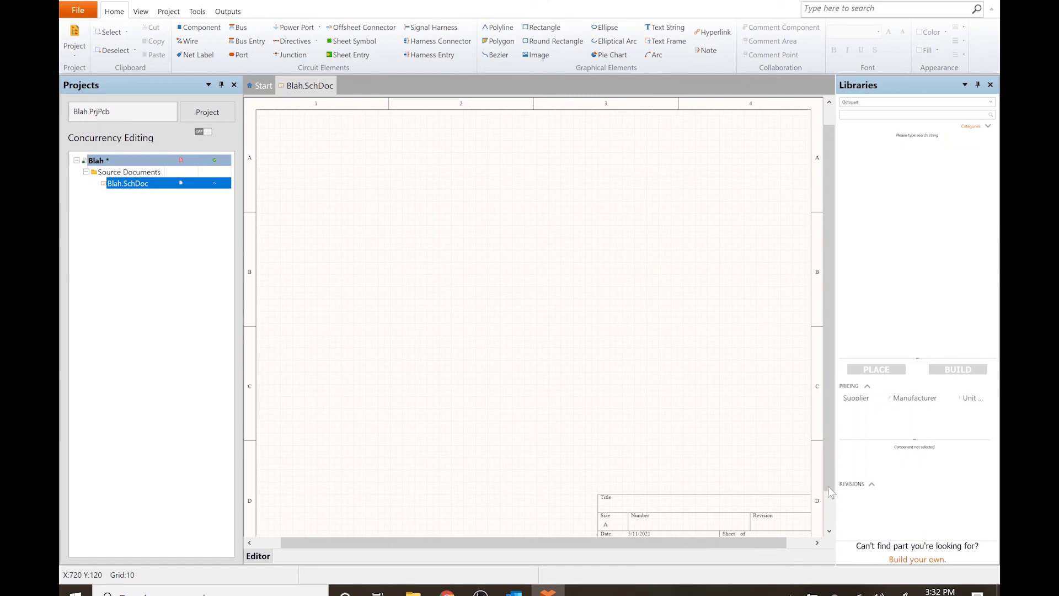
# Step: Apply the custom default template to just the Blah schematic without updating any parameters, and inspect its title block
pyautogui.scroll(-2, 827, 472)
pyautogui.keyDown('shift'); pyautogui.hscroll(2, 829, 461); pyautogui.keyUp('shift')
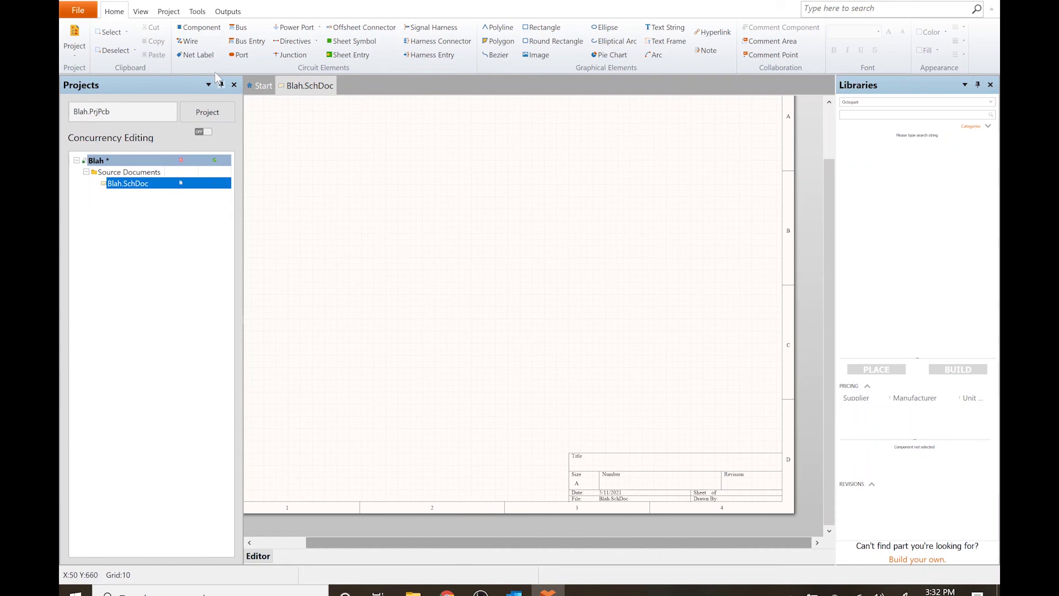
pyautogui.click(171, 12)
pyautogui.click(475, 54)
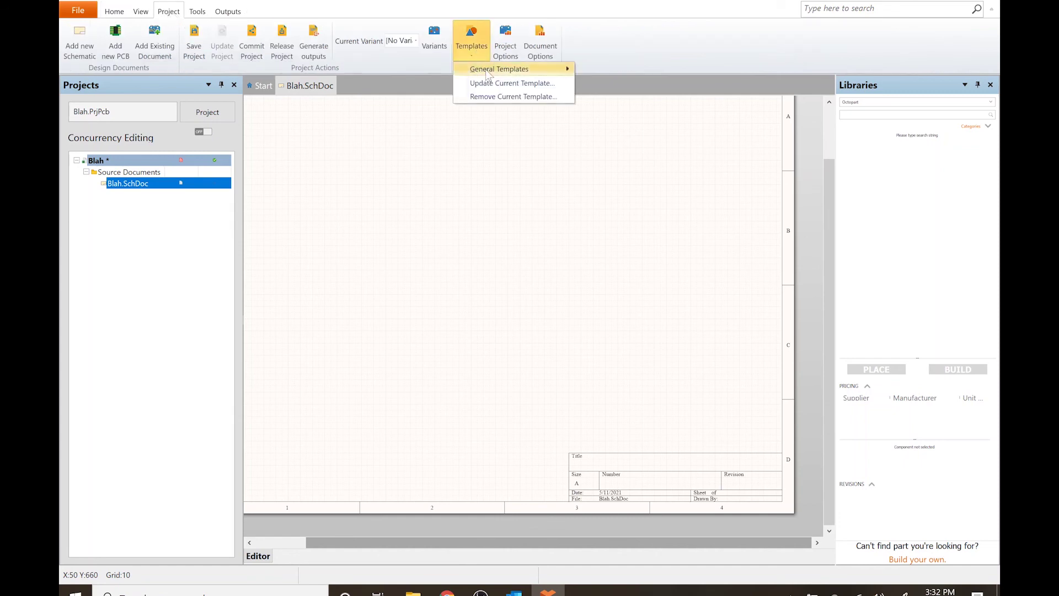
pyautogui.moveTo(496, 69)
pyautogui.click(613, 297)
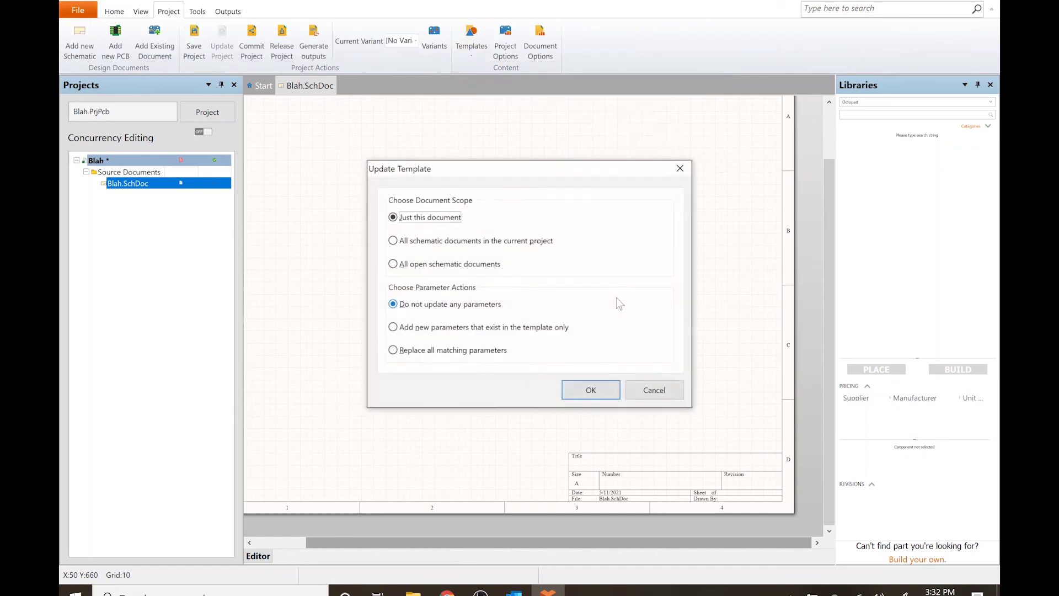
pyautogui.click(596, 387)
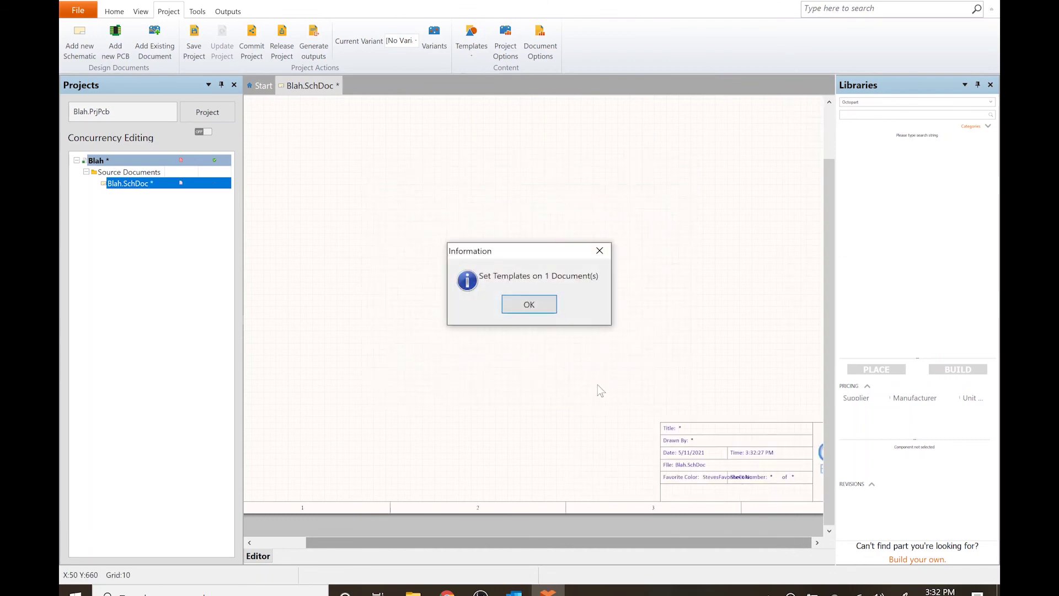
pyautogui.click(531, 303)
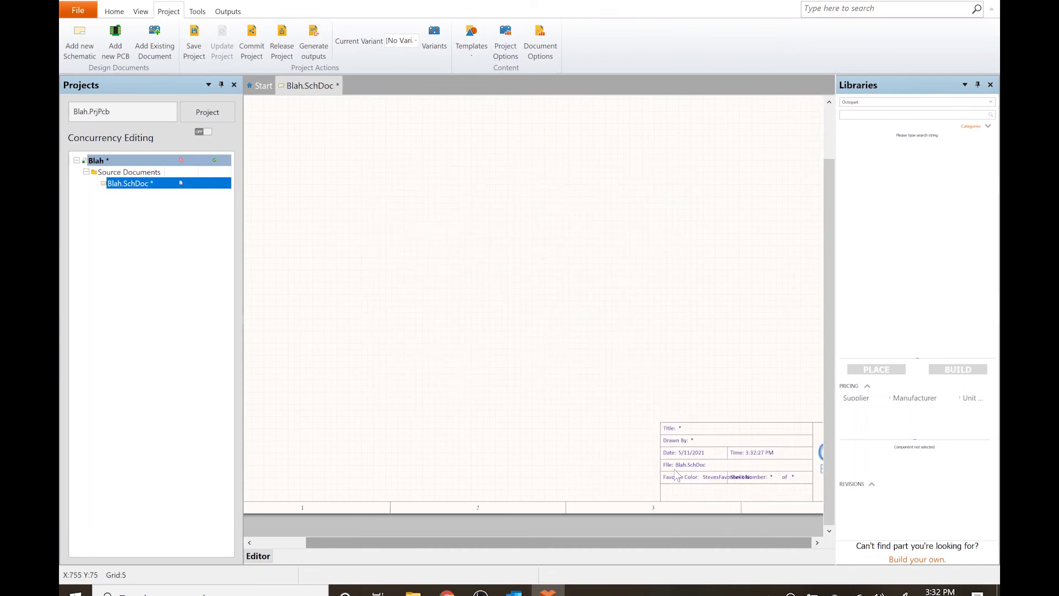
pyautogui.keyDown('shift'); pyautogui.hscroll(2, 678, 480); pyautogui.keyUp('shift')
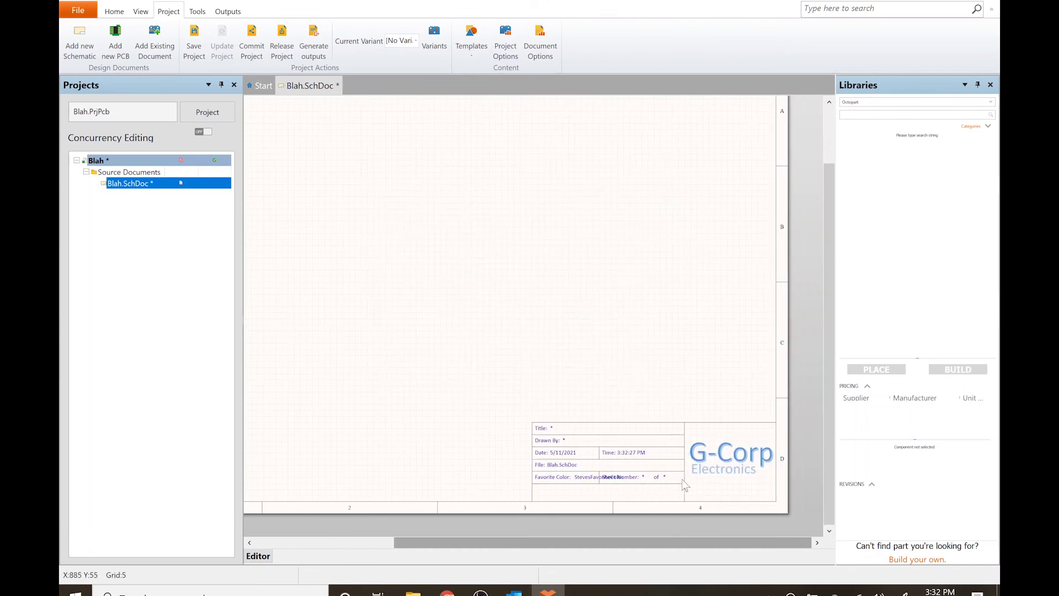
pyautogui.keyDown('ctrl'); pyautogui.scroll(2, 681, 478); pyautogui.keyUp('ctrl')
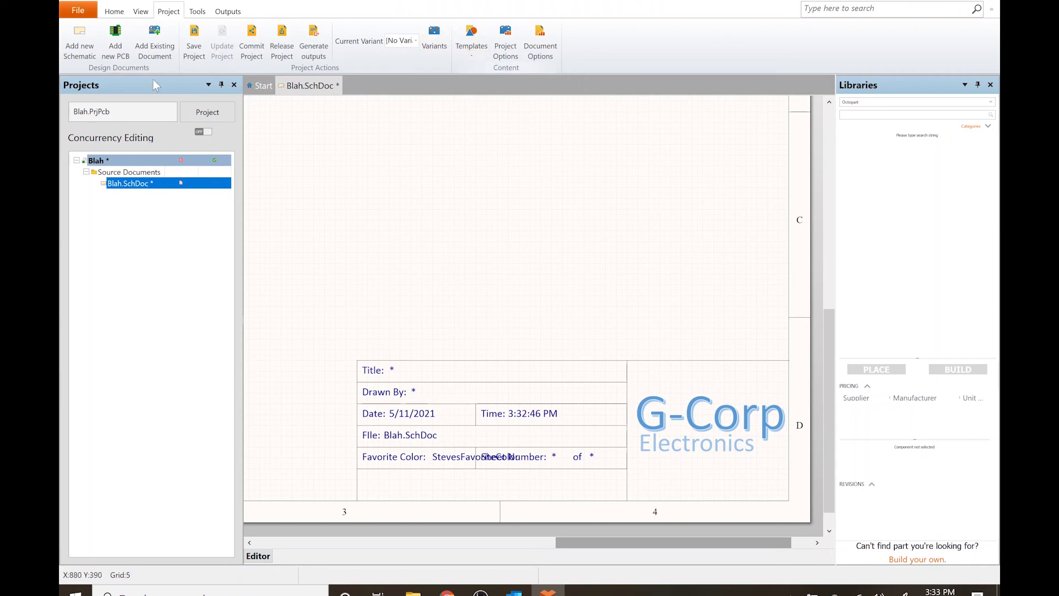
# Step: Add a second schematic document named Blah2 to the Blah project
pyautogui.click(79, 49)
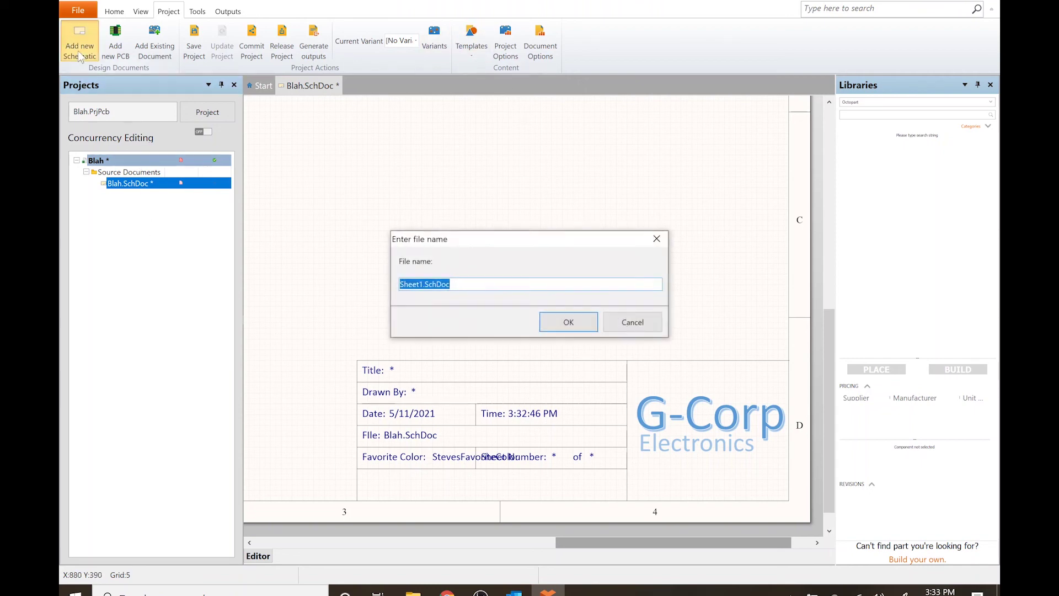
pyautogui.write('Blah2')
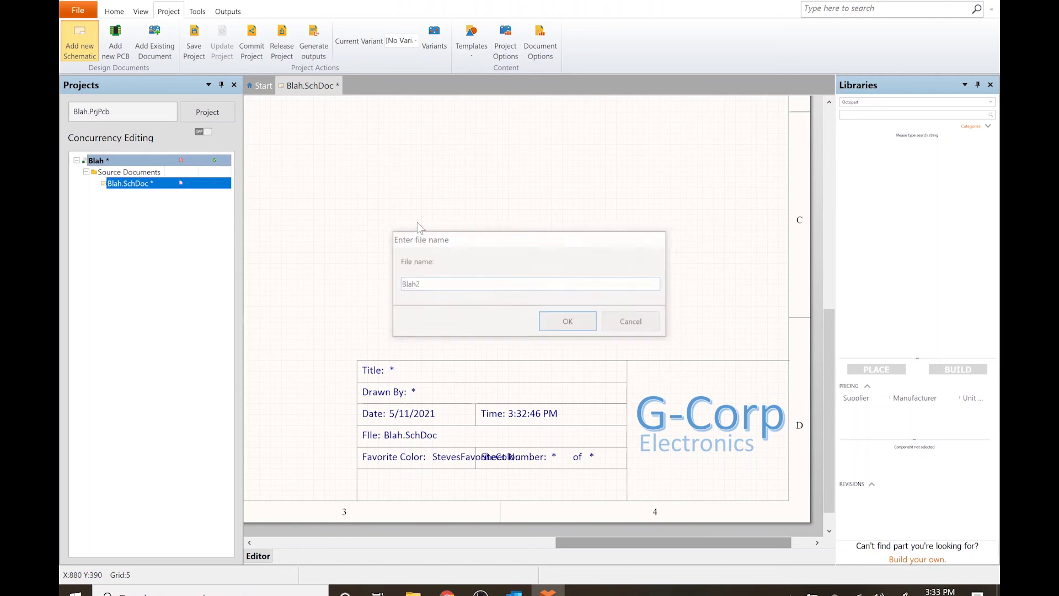
pyautogui.press('Return')
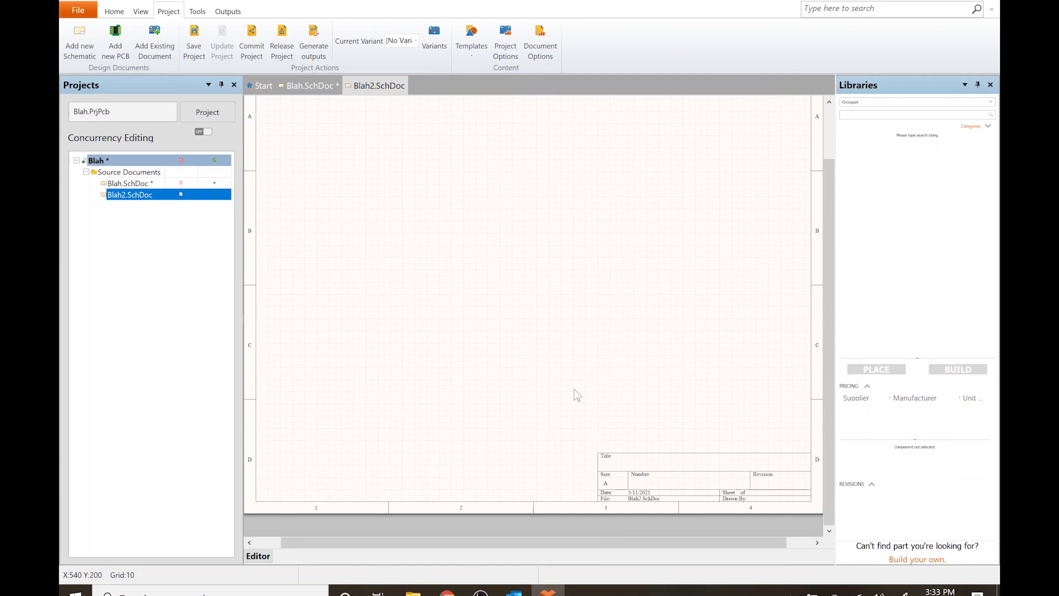
# Step: Apply the custom default template to just the Blah2 schematic, without updating any parameters
pyautogui.click(472, 51)
pyautogui.moveTo(499, 69)
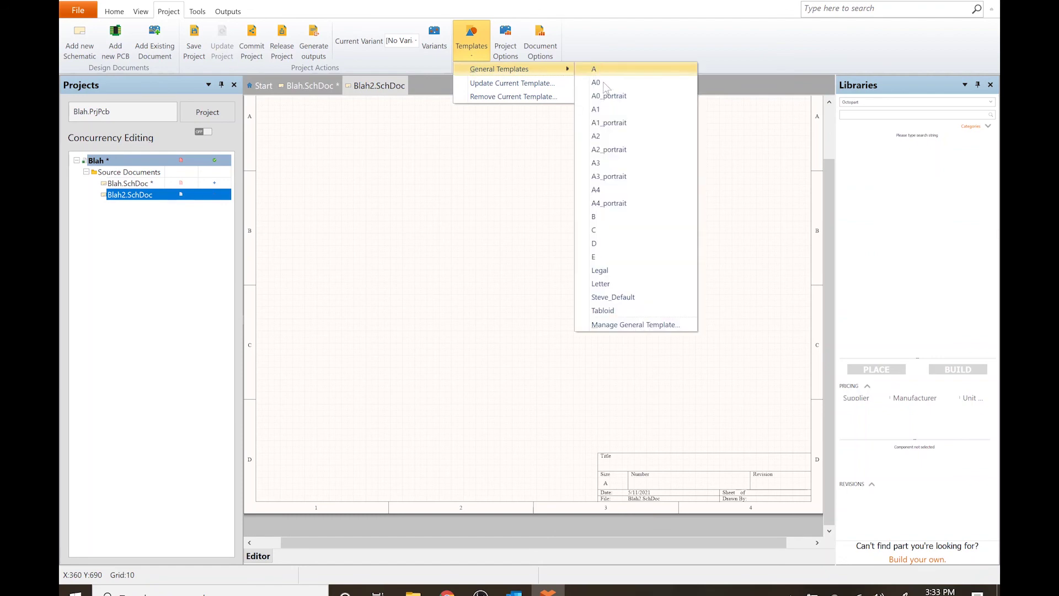
pyautogui.click(617, 297)
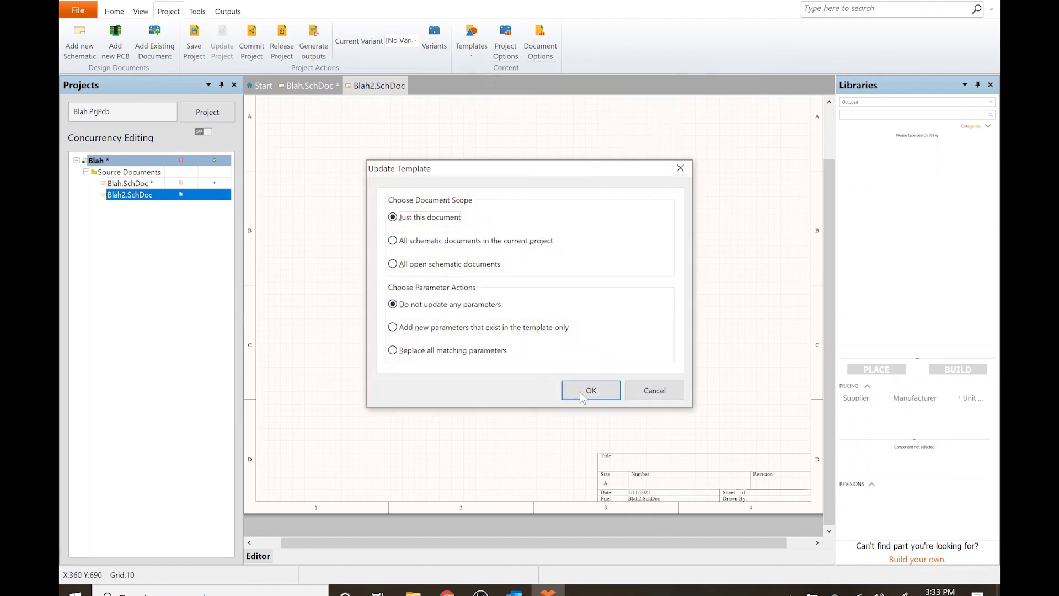
pyautogui.click(600, 392)
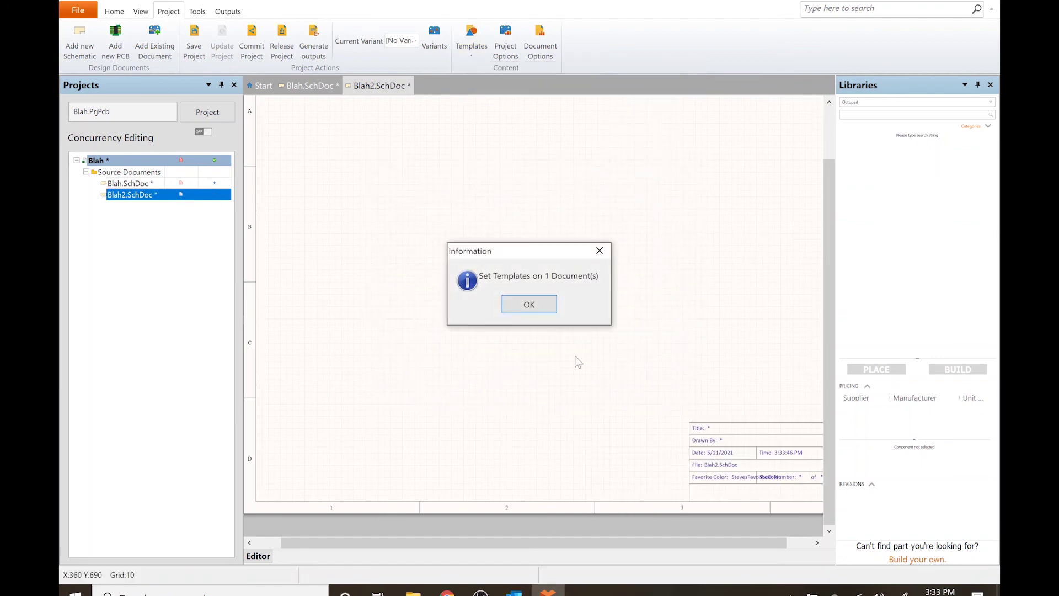
pyautogui.click(550, 307)
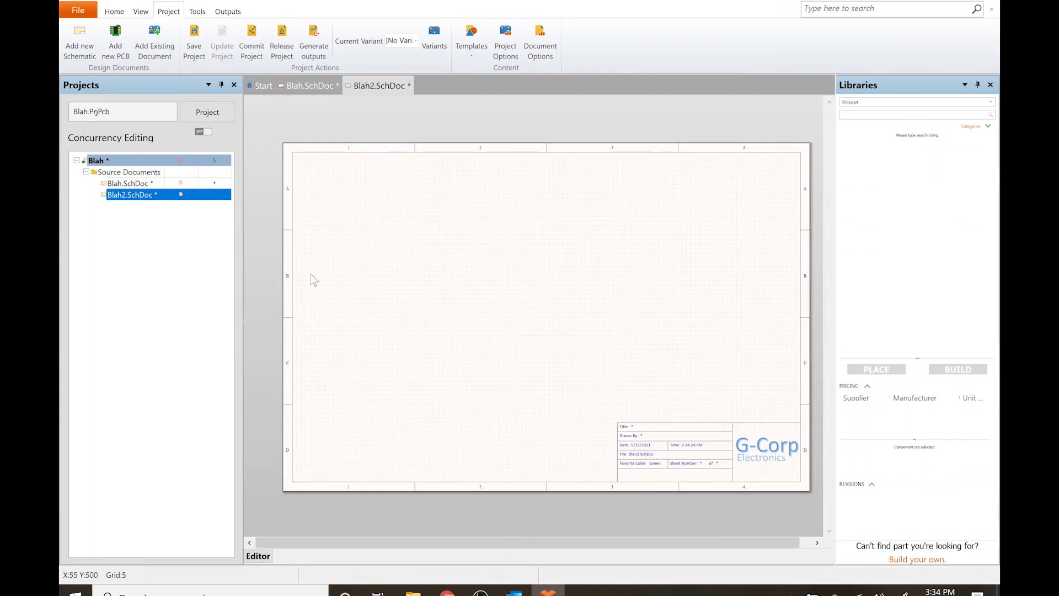